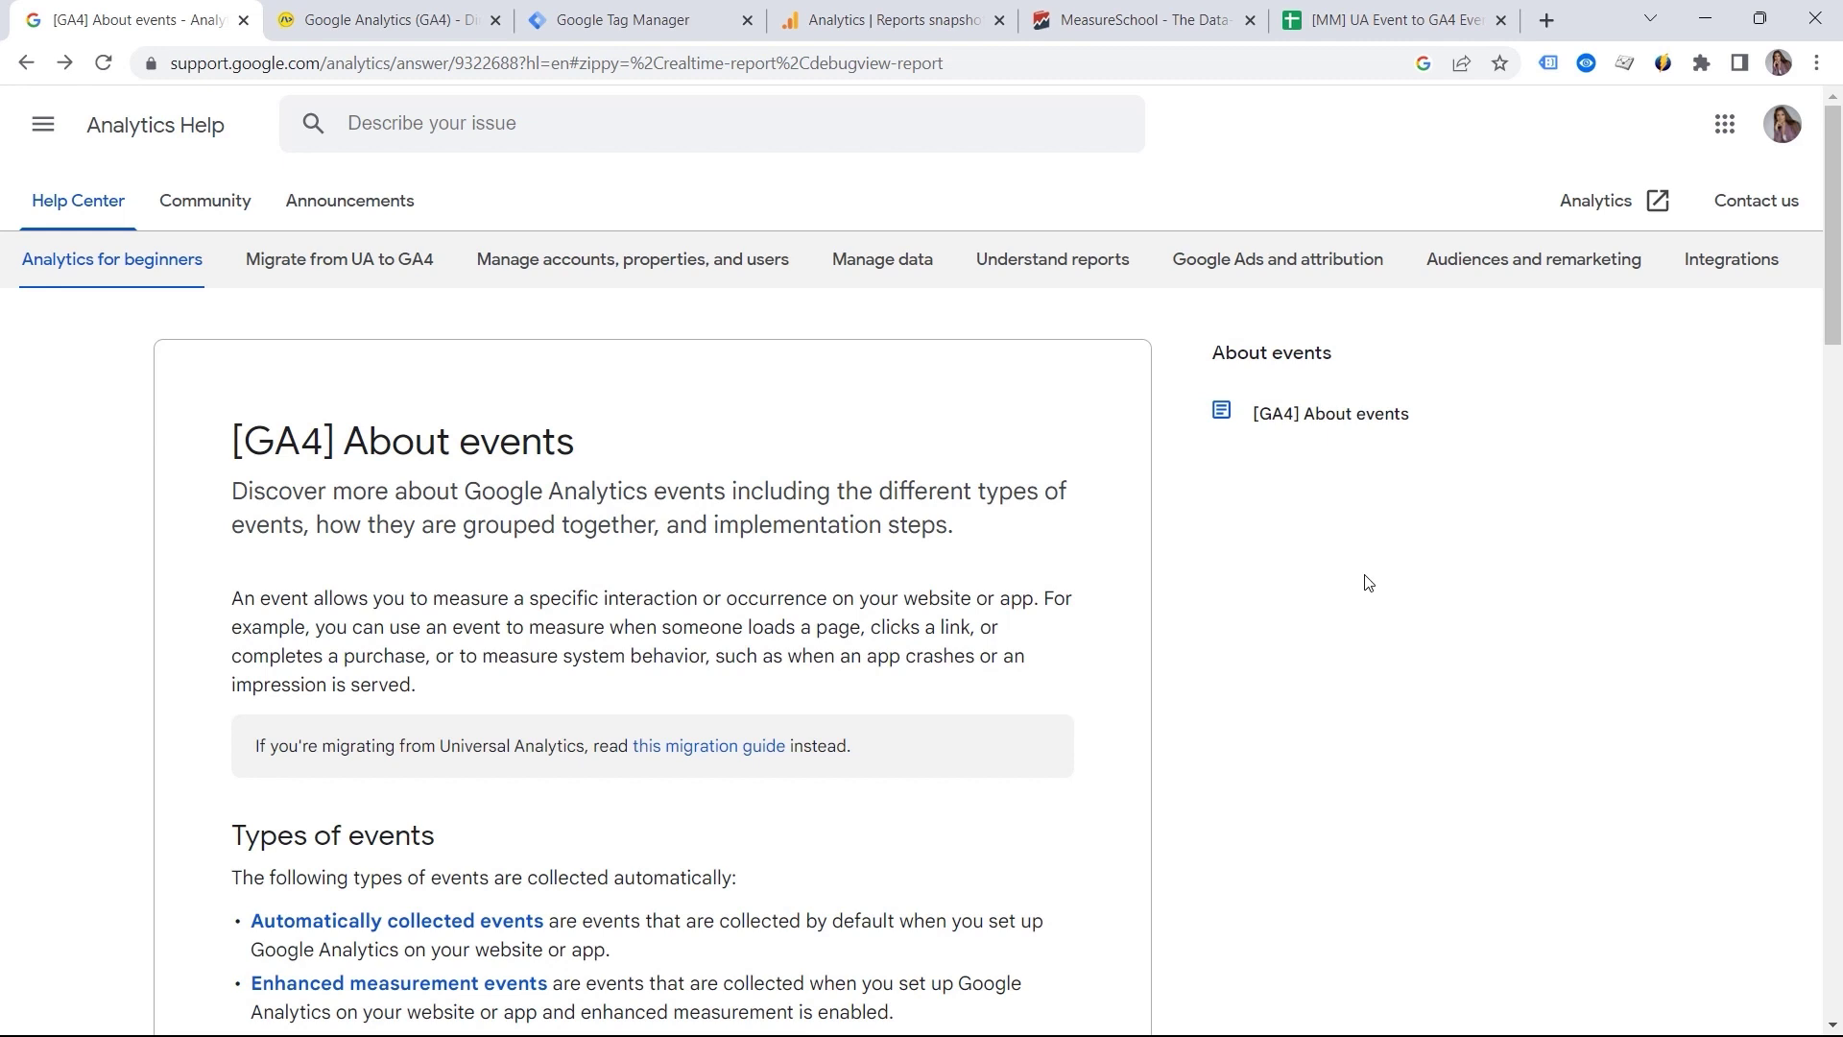
Scroll to Types of events and follow the Recommended events link to its article.
{"action": "scroll", "coordinate": [926, 480], "scroll_direction": "down", "scroll_amount": 1}
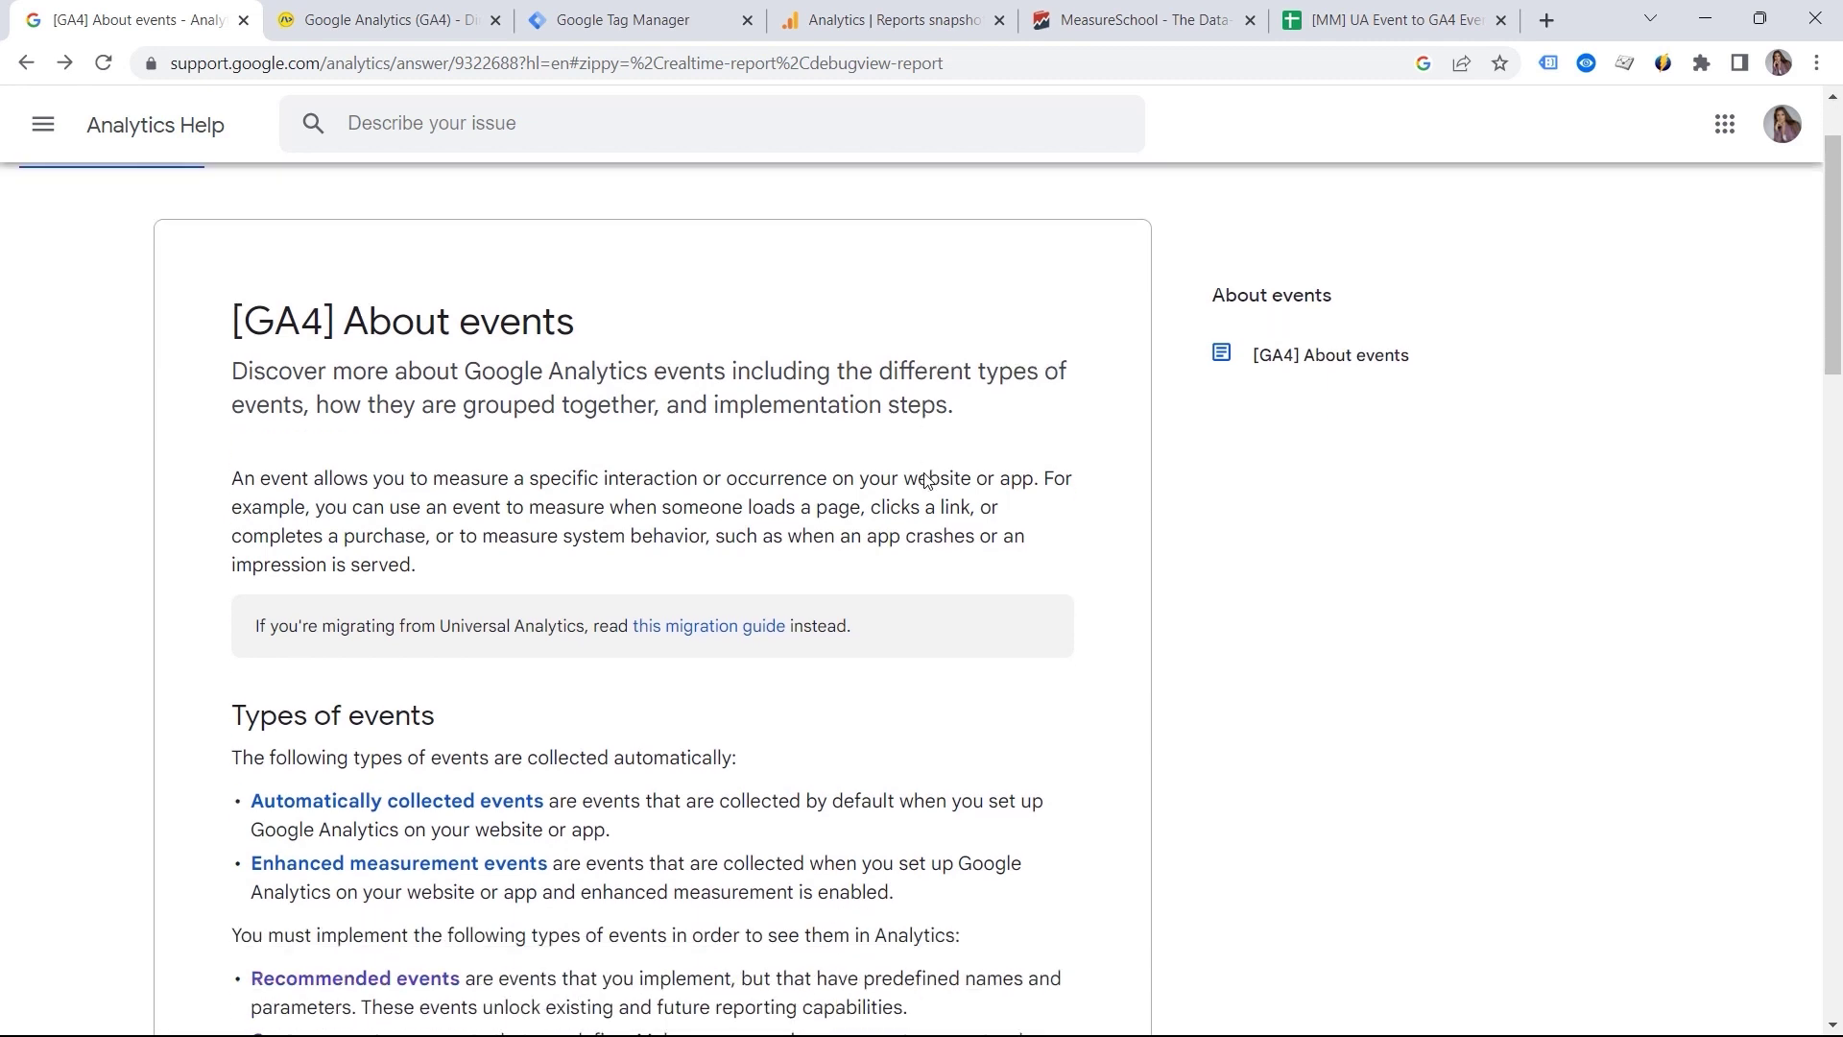
{"action": "scroll", "coordinate": [926, 480], "scroll_direction": "down", "scroll_amount": 1}
{"action": "scroll", "coordinate": [922, 481], "scroll_direction": "down", "scroll_amount": 1}
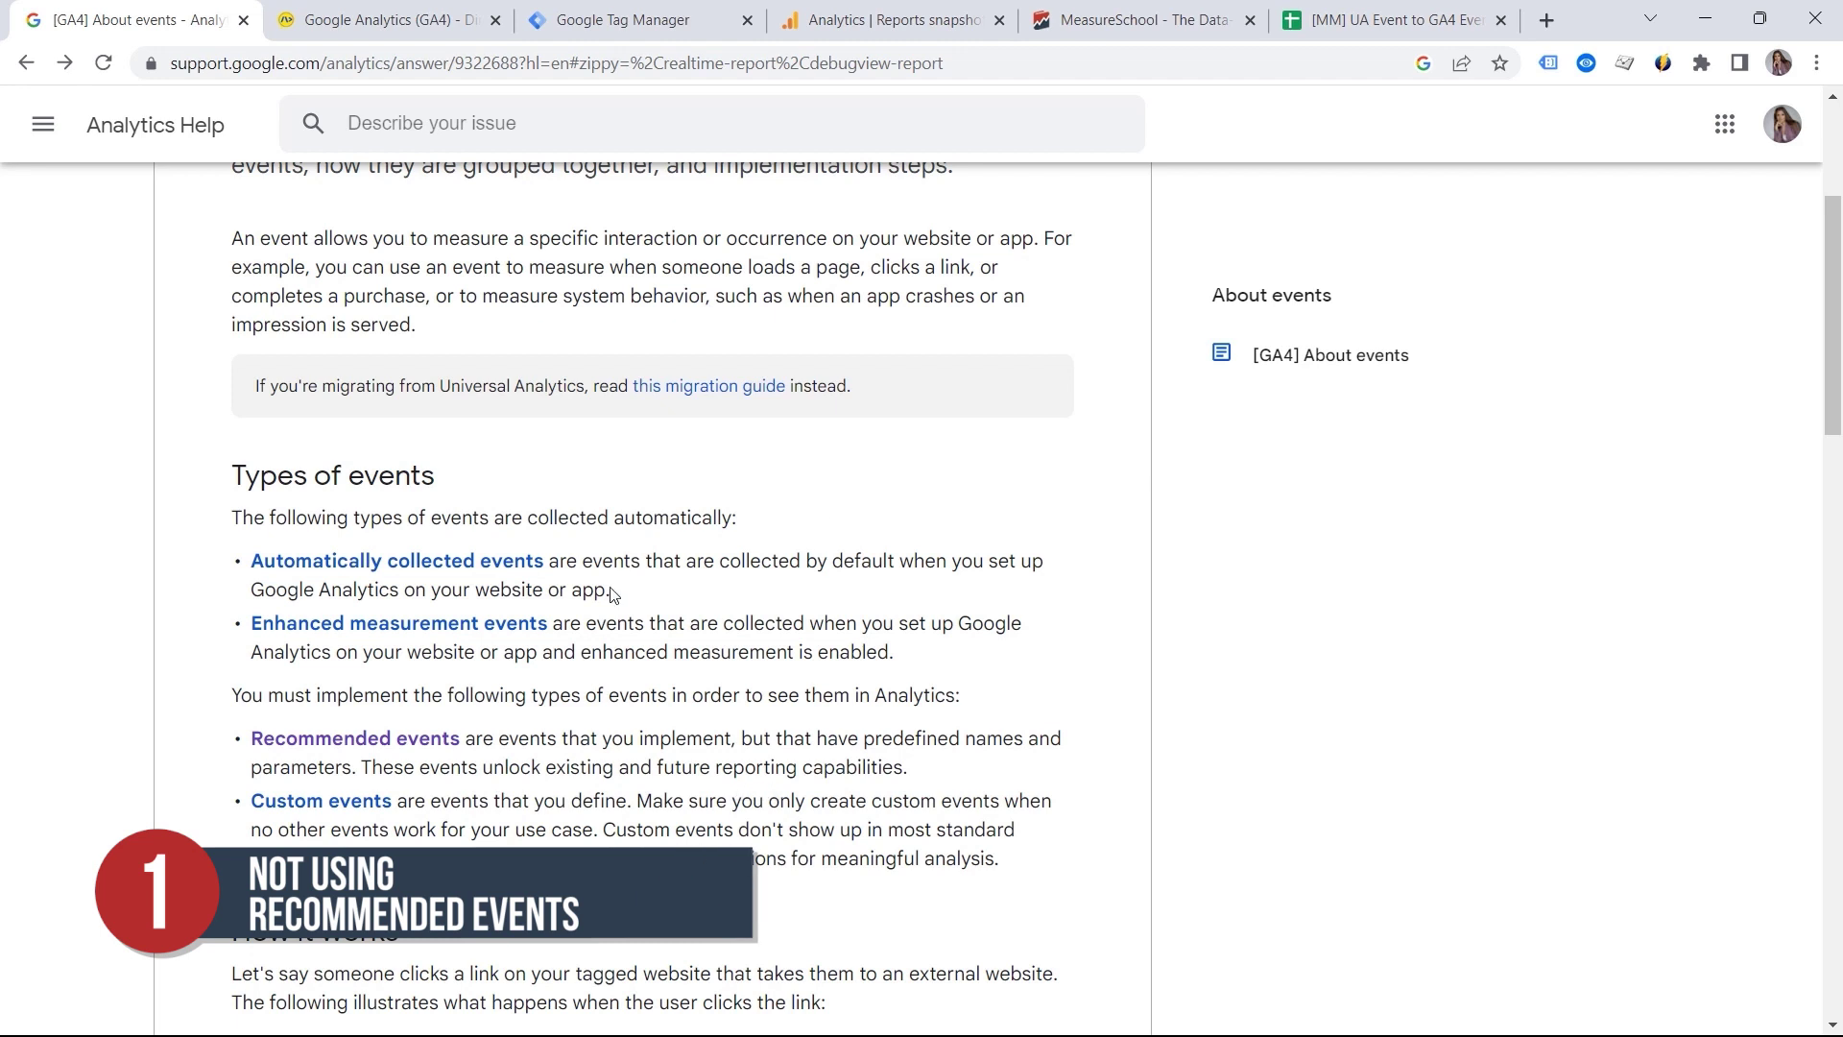
{"action": "left_click", "coordinate": [409, 741]}
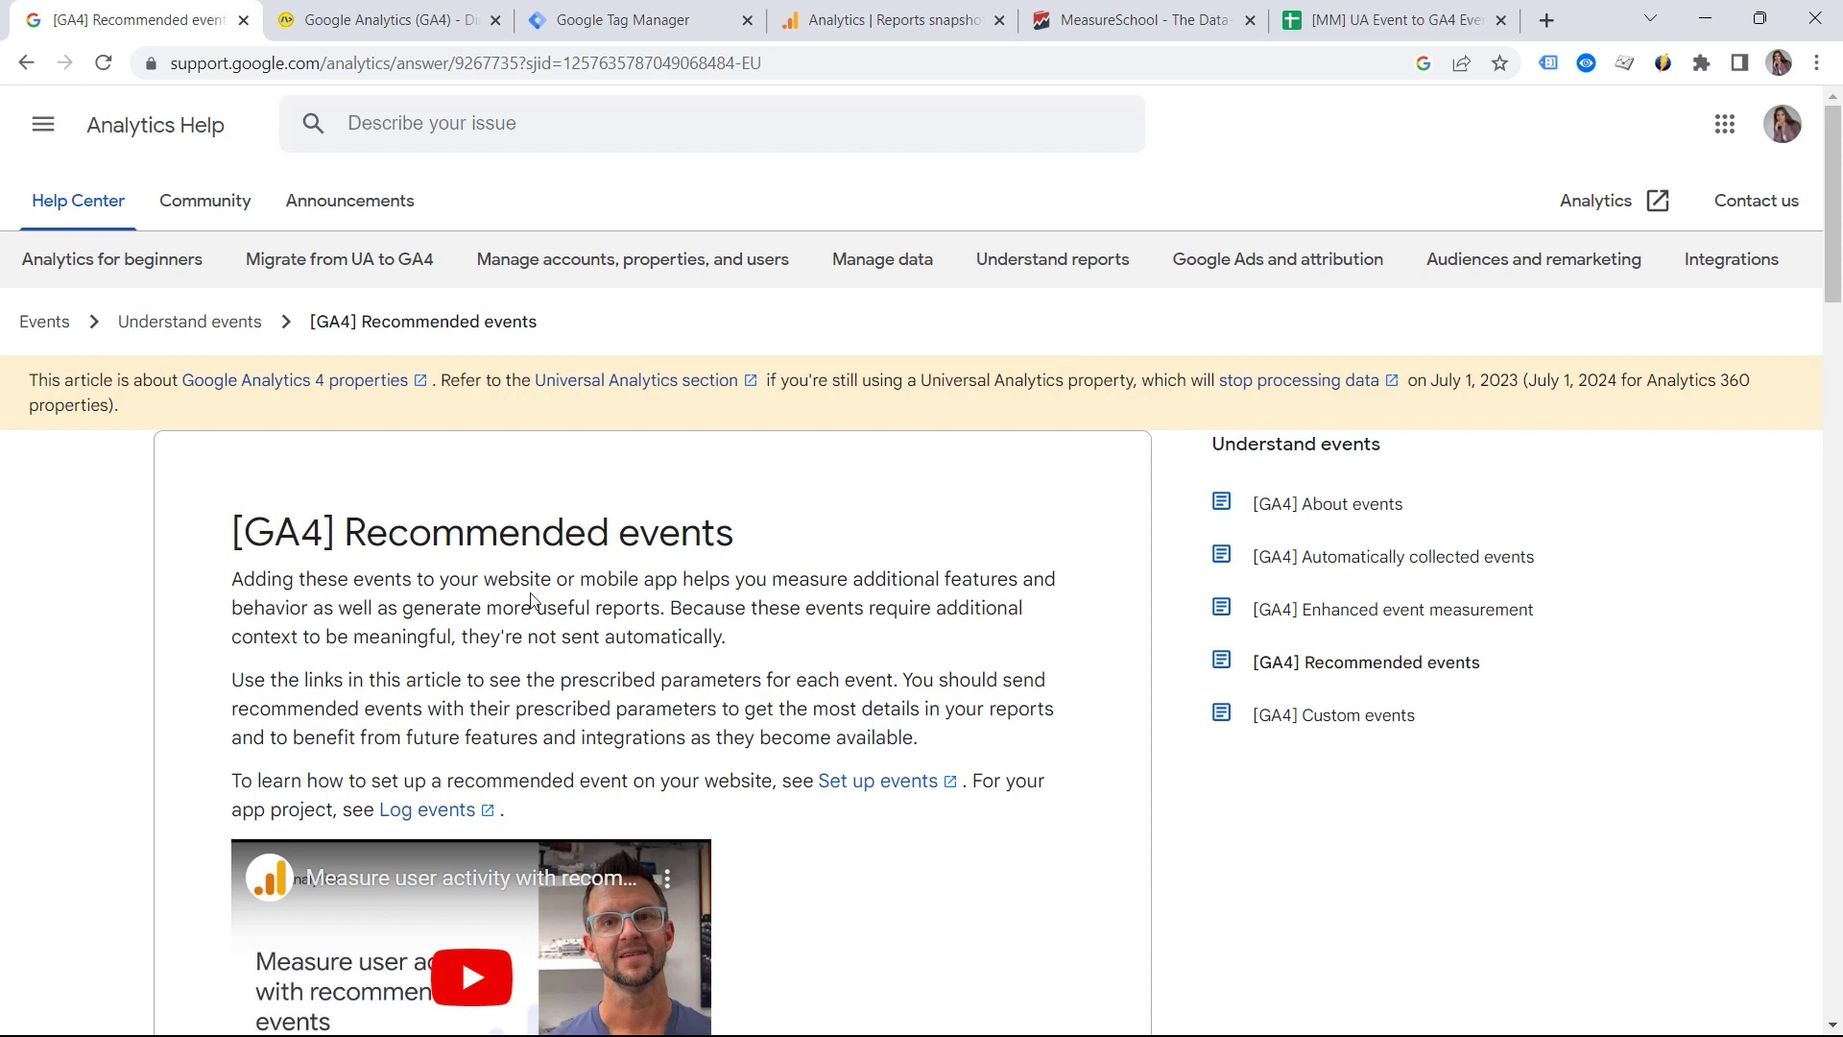
Scroll to the 'For all properties' table listing login, purchase and sign_up with their triggers.
{"action": "scroll", "coordinate": [653, 595], "scroll_direction": "down", "scroll_amount": 1}
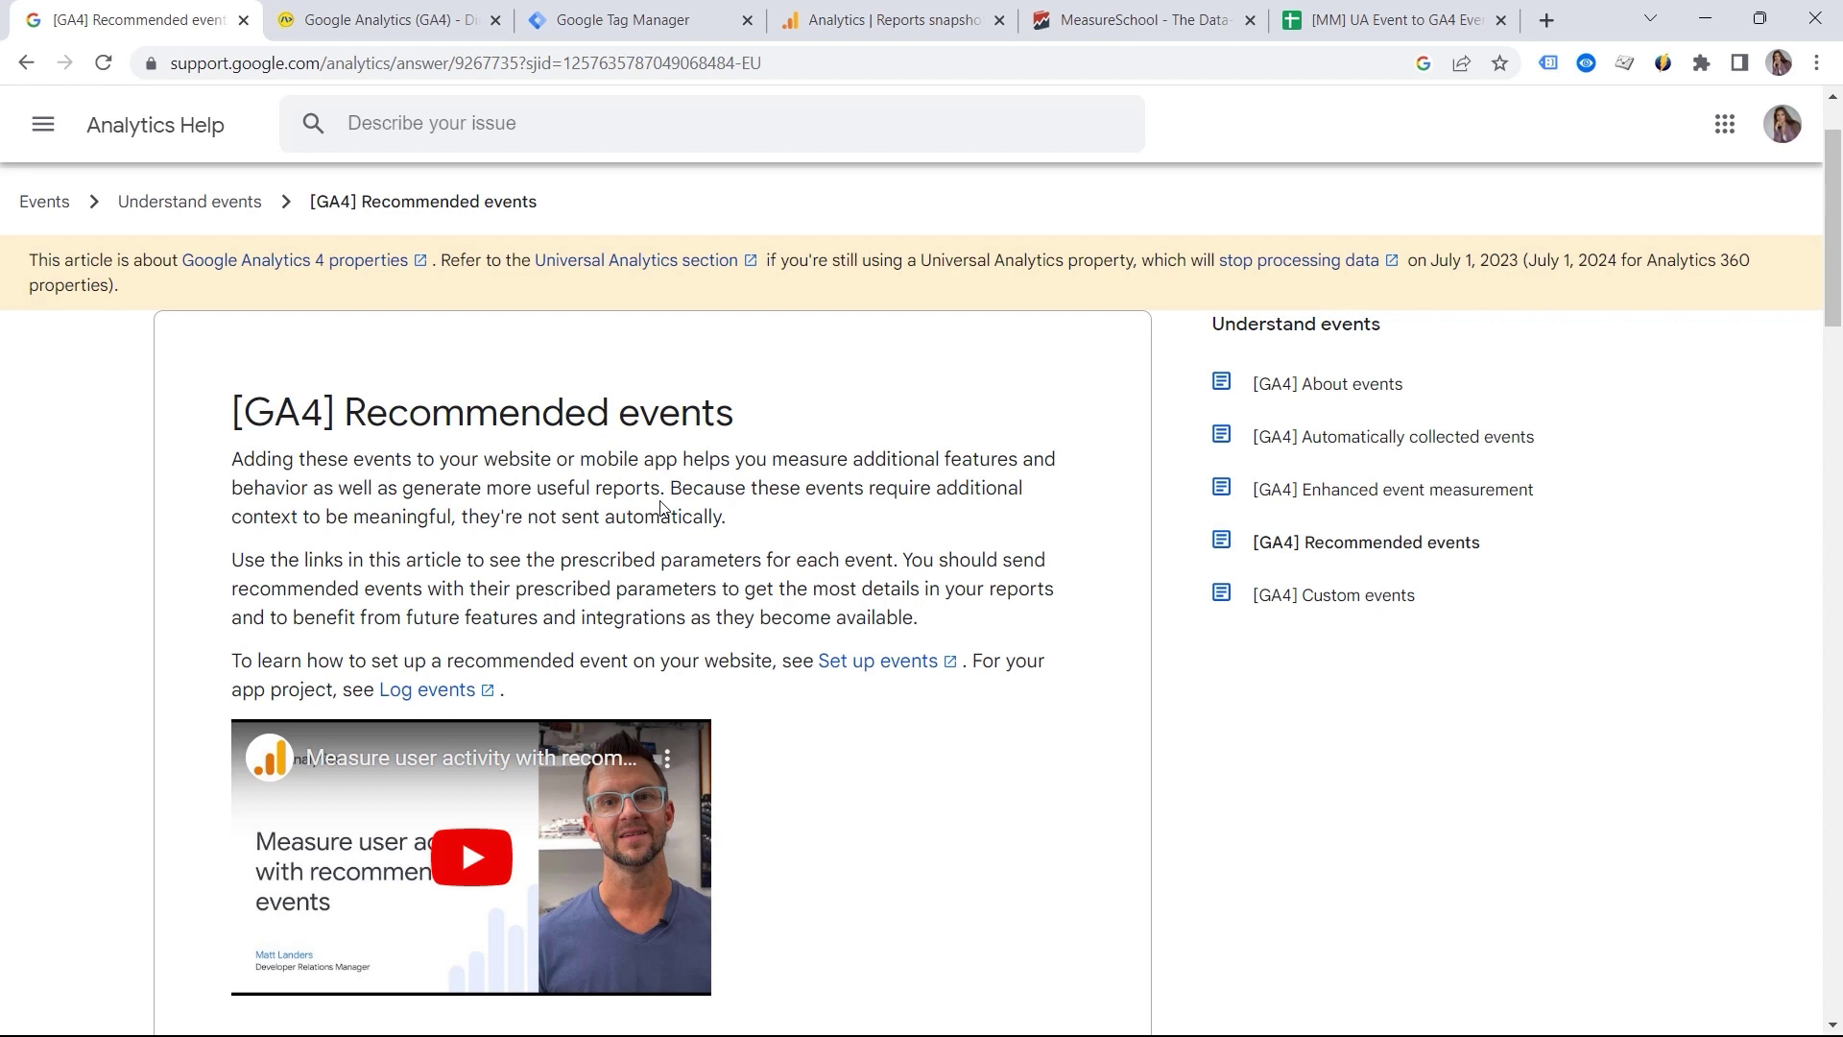
{"action": "scroll", "coordinate": [660, 507], "scroll_direction": "down", "scroll_amount": 9}
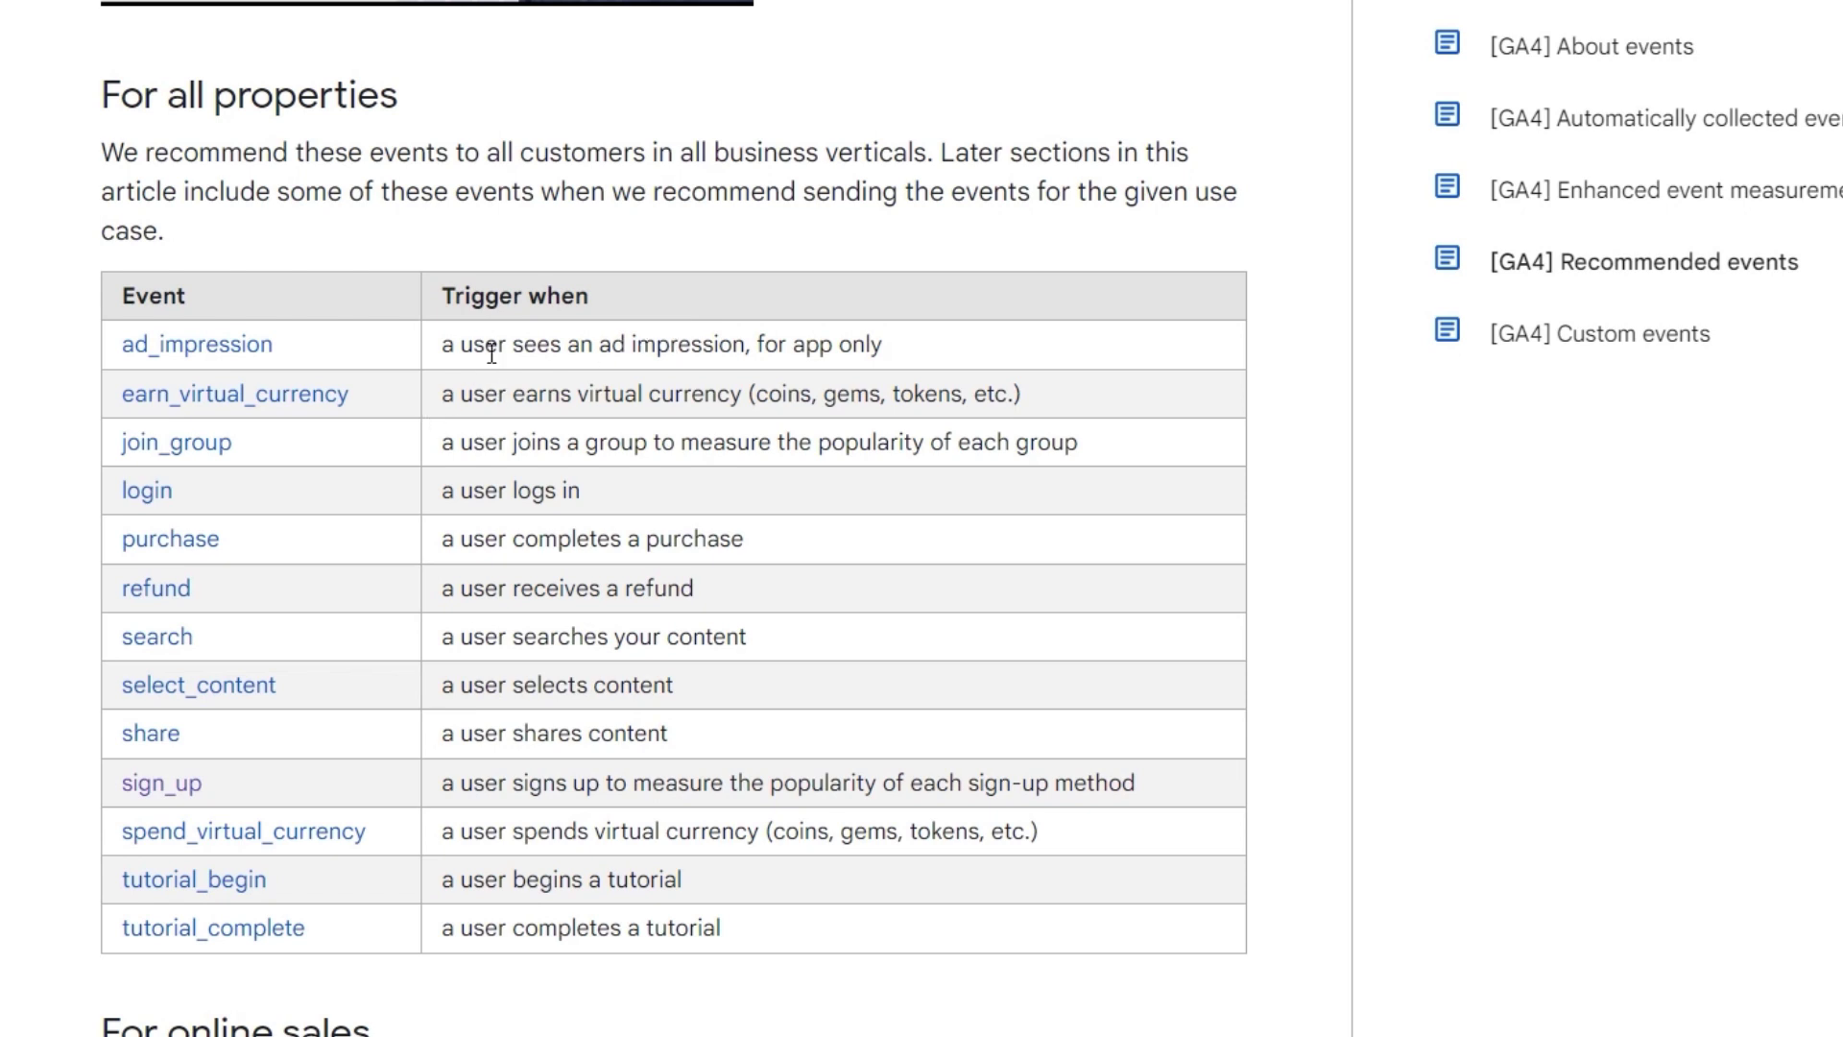
{"action": "scroll", "coordinate": [522, 514], "scroll_direction": "down", "scroll_amount": 2}
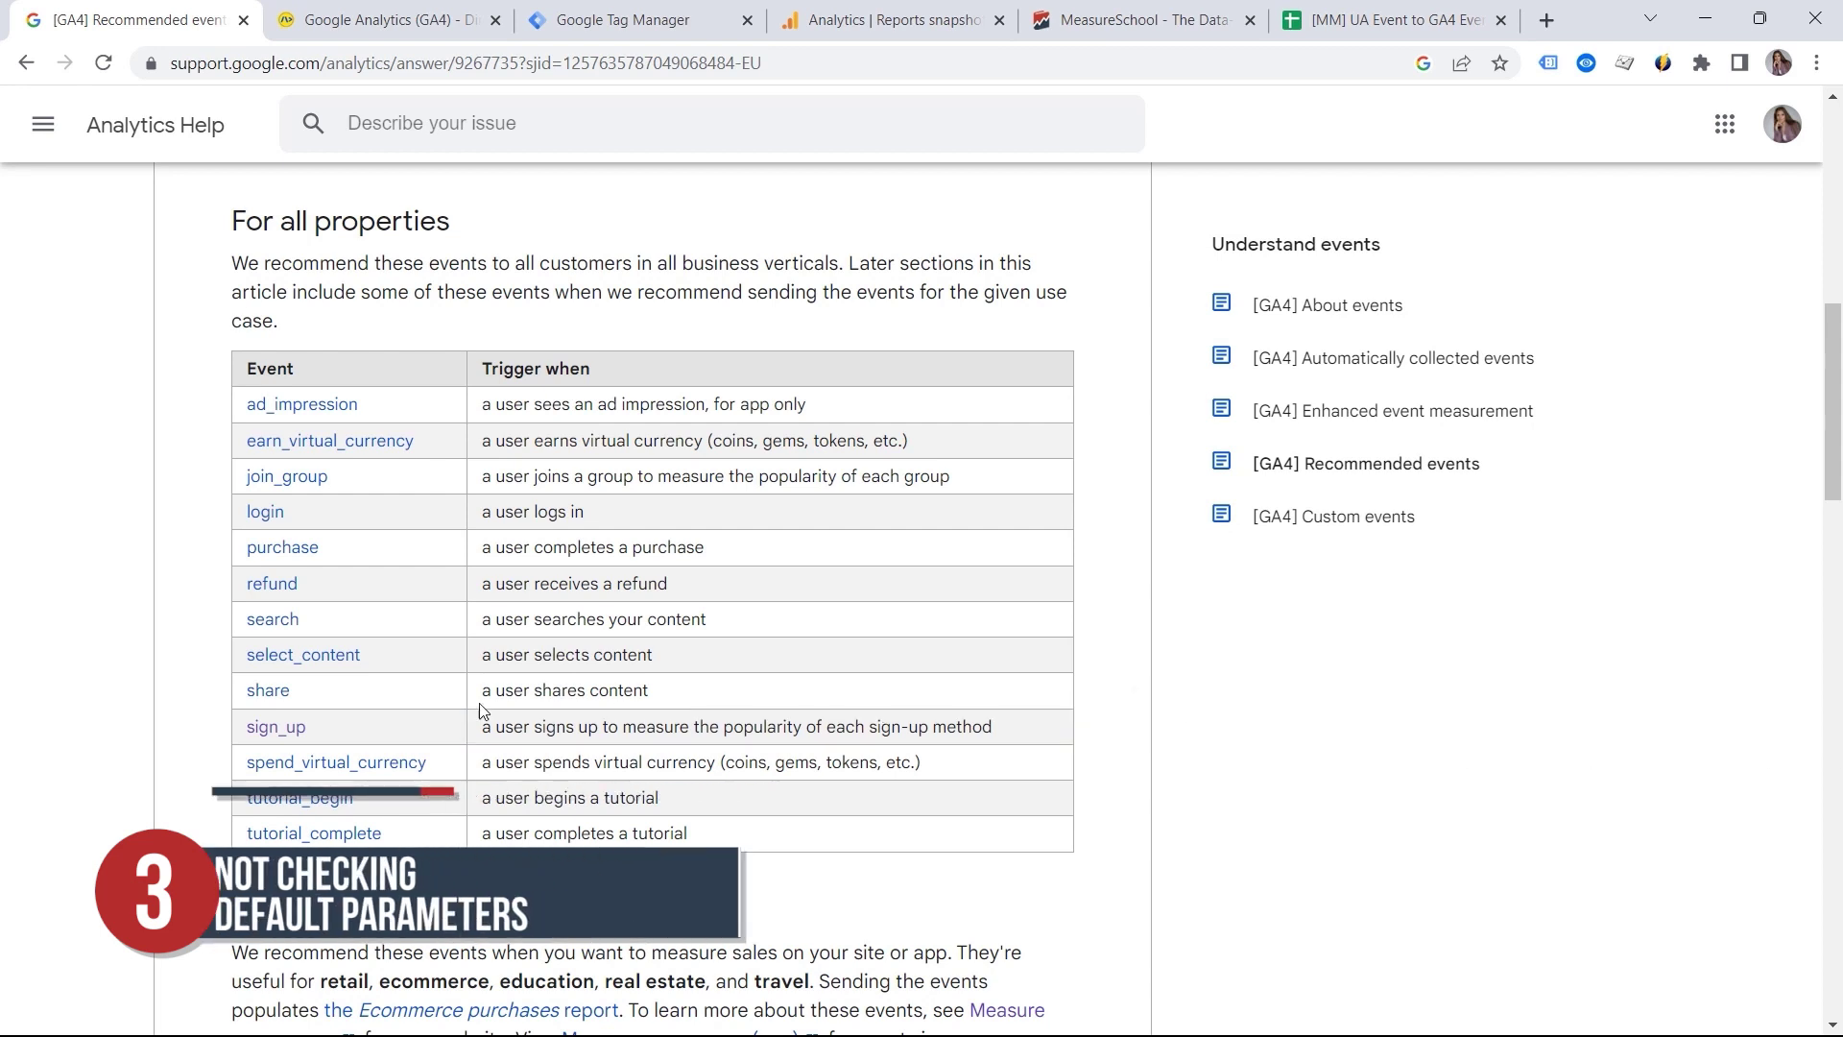
{"action": "left_click", "coordinate": [278, 727]}
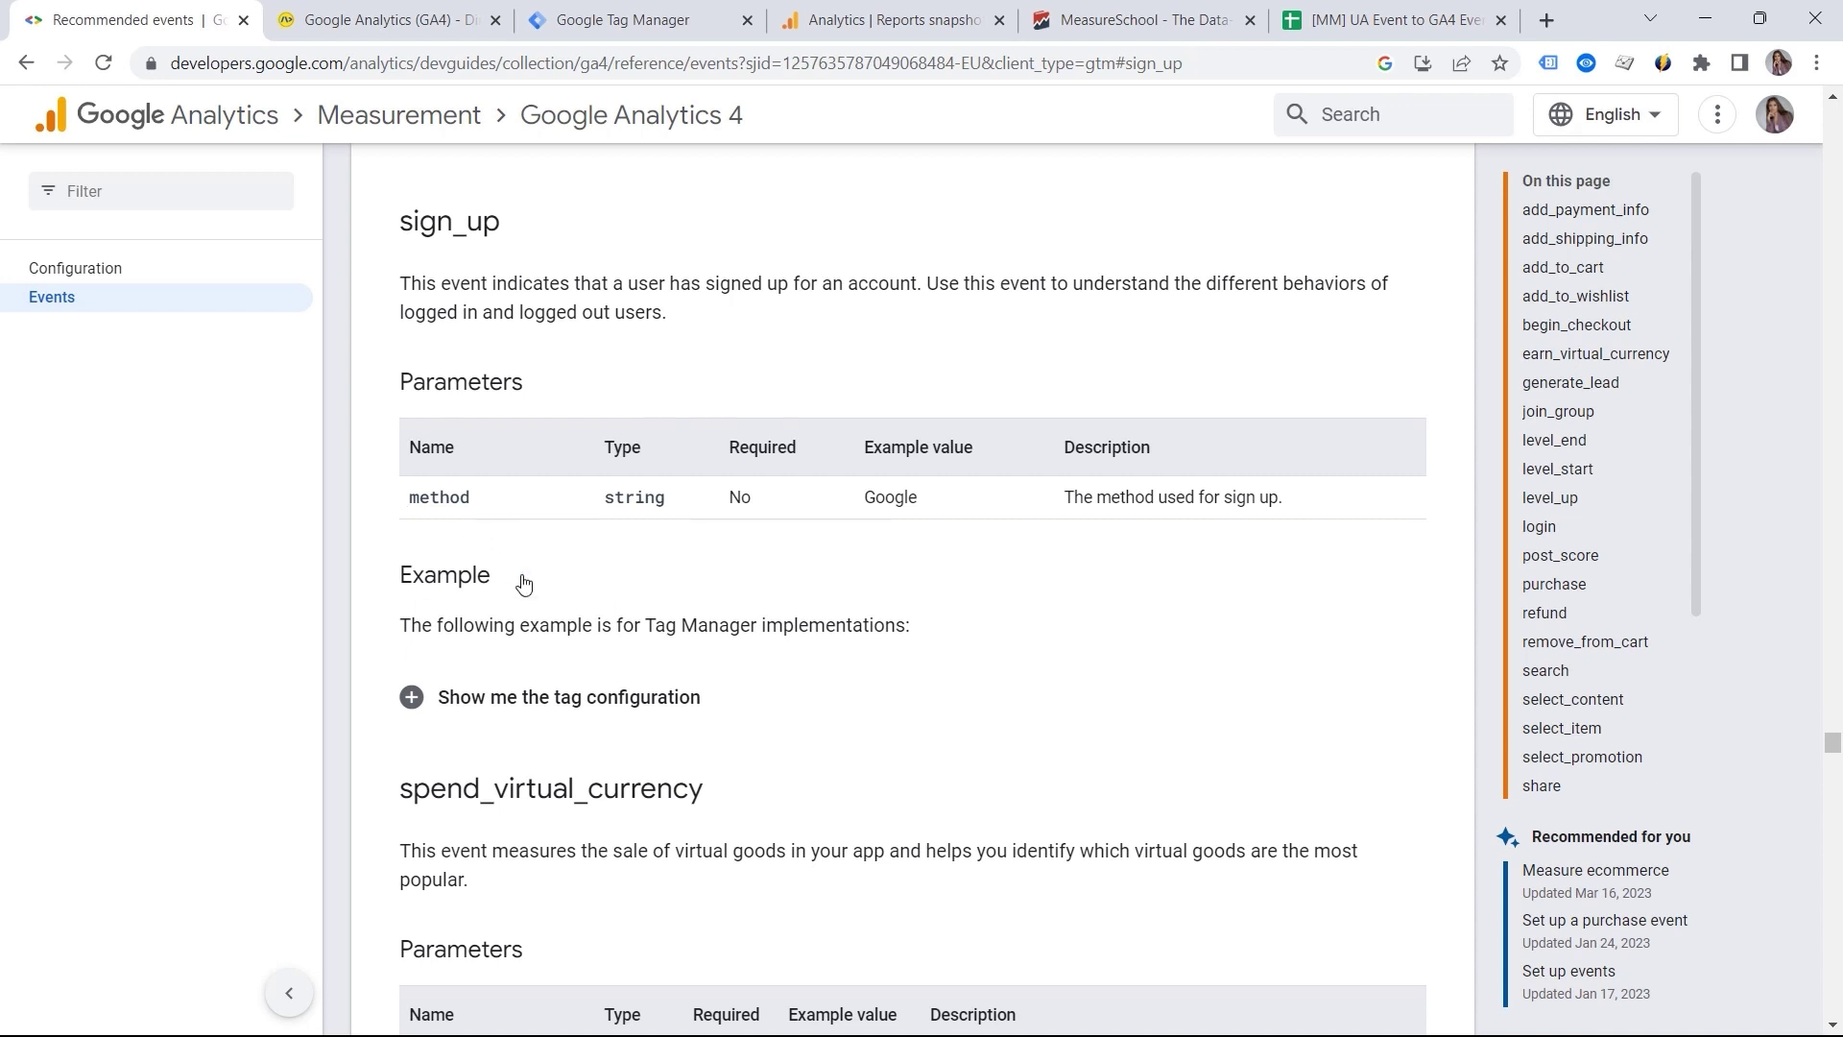
Switch to the GA4 Dimensions and Metrics Cheatsheet on data.ga4spy.com.
{"action": "left_click", "coordinate": [361, 31]}
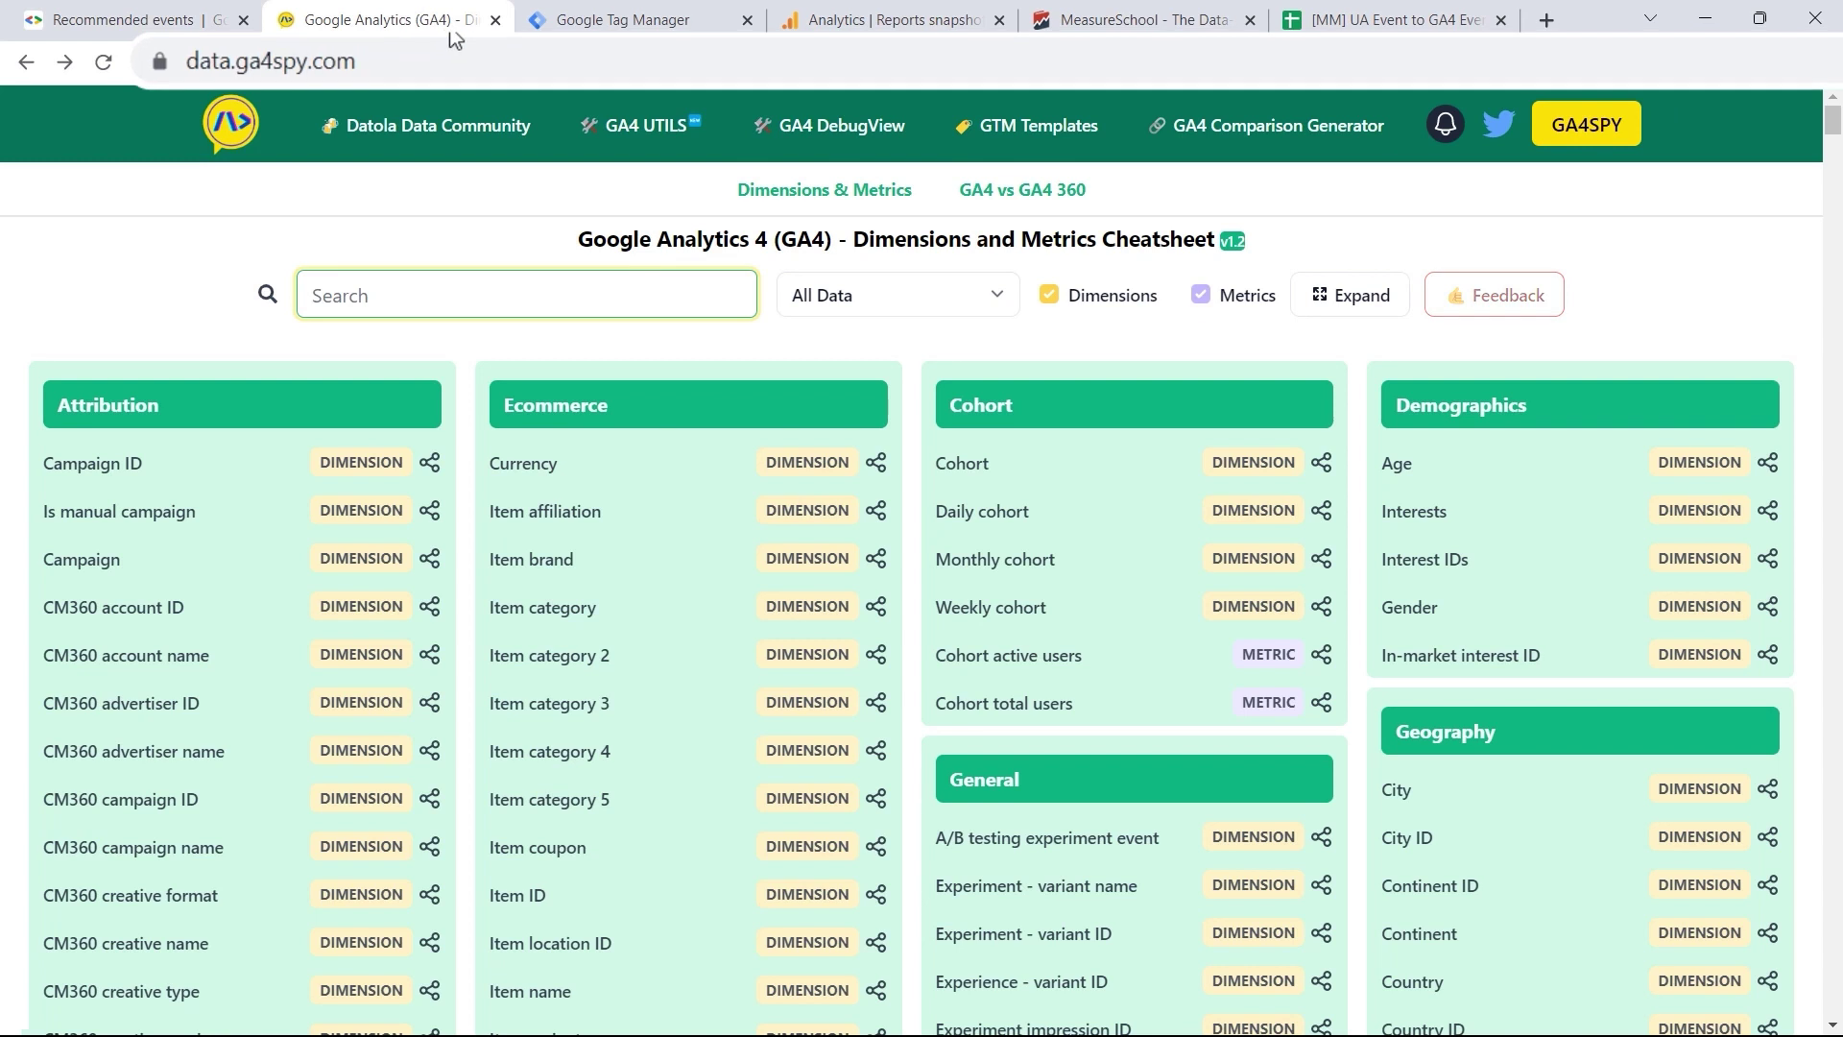
Search the cheatsheet for 'method' and expand the Method dimension, which is event-scoped.
{"action": "type", "text": "method"}
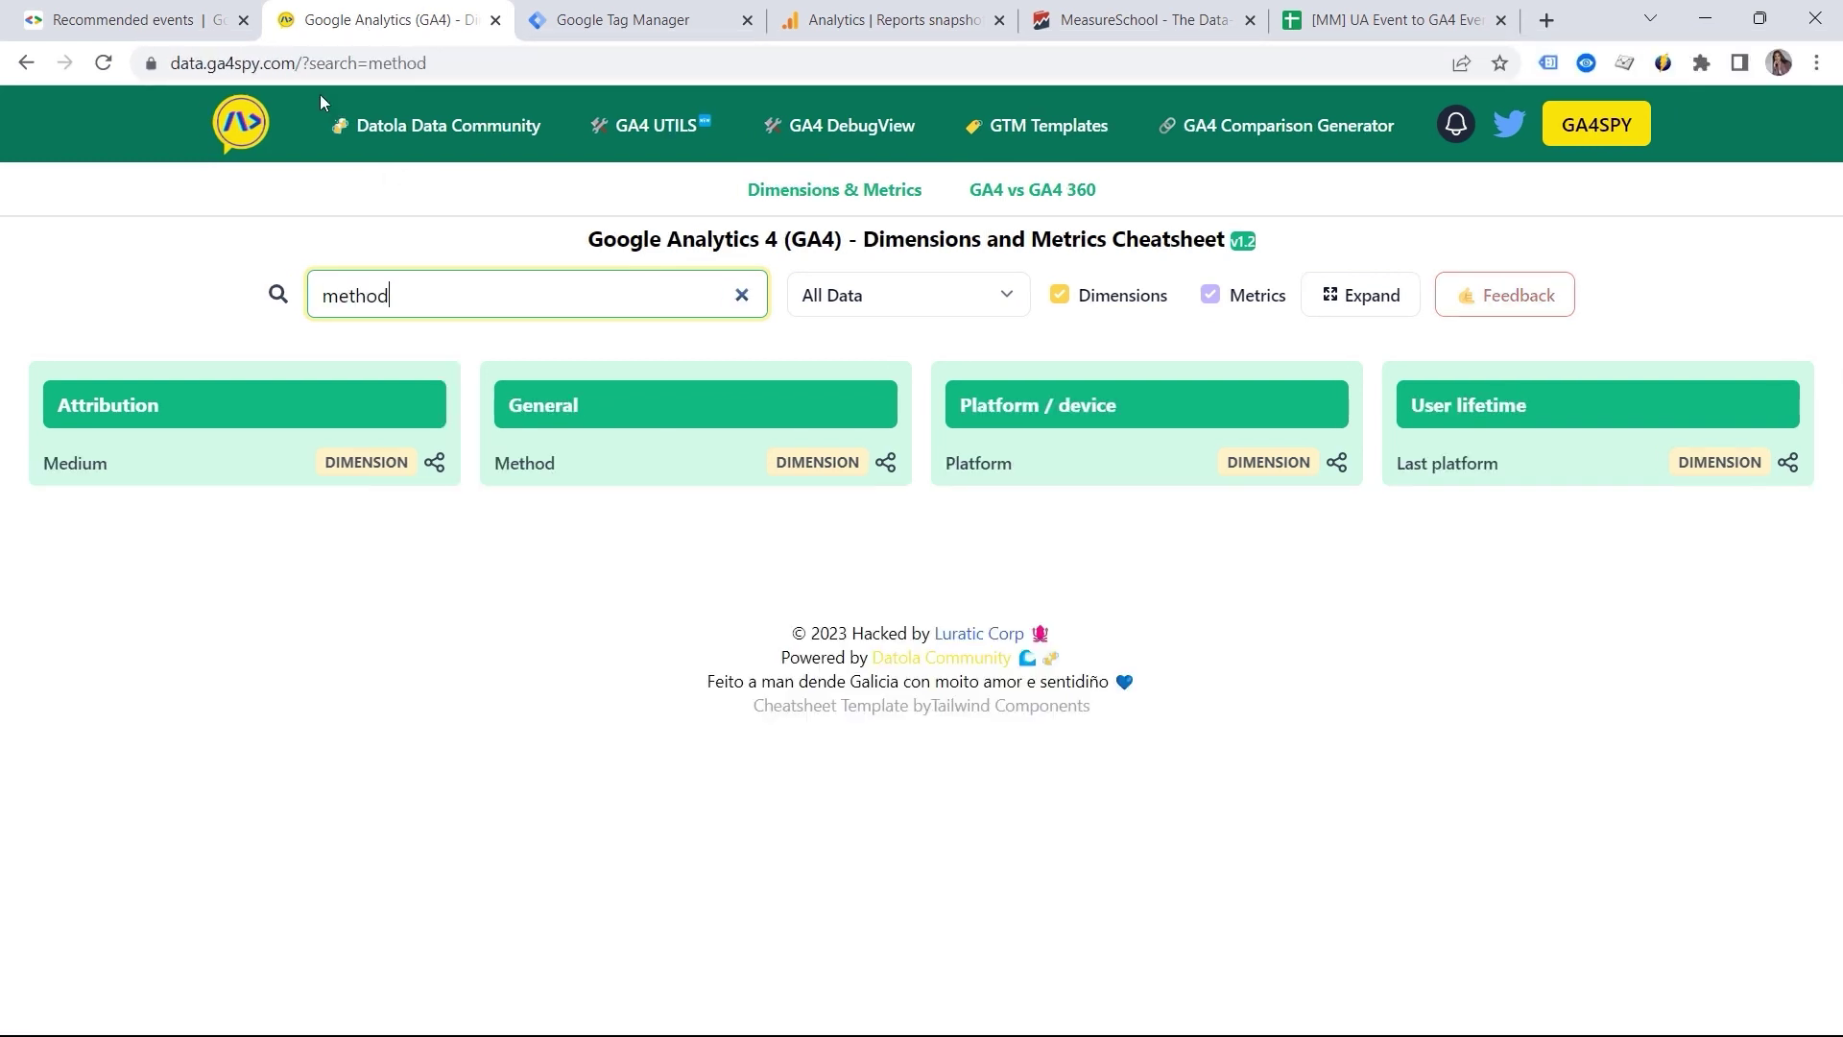
{"action": "left_click", "coordinate": [814, 465]}
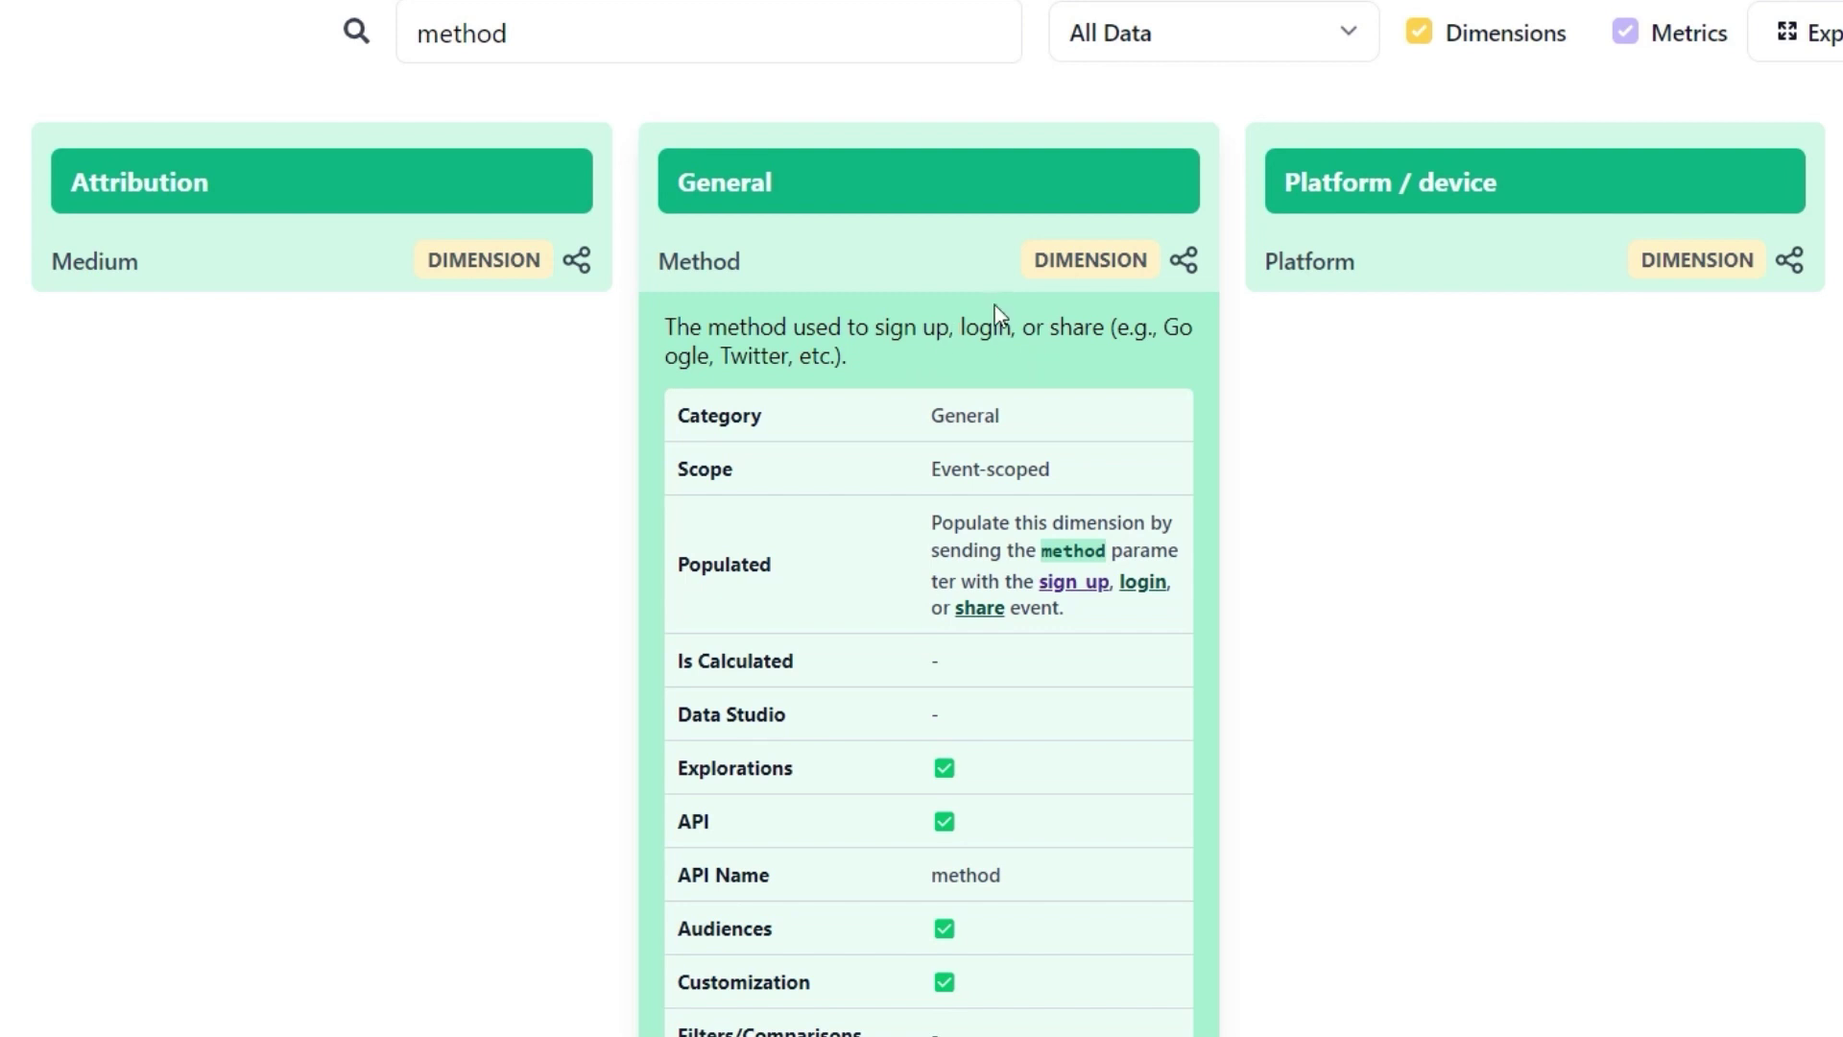
{"action": "scroll", "coordinate": [994, 305], "scroll_direction": "down", "scroll_amount": 2}
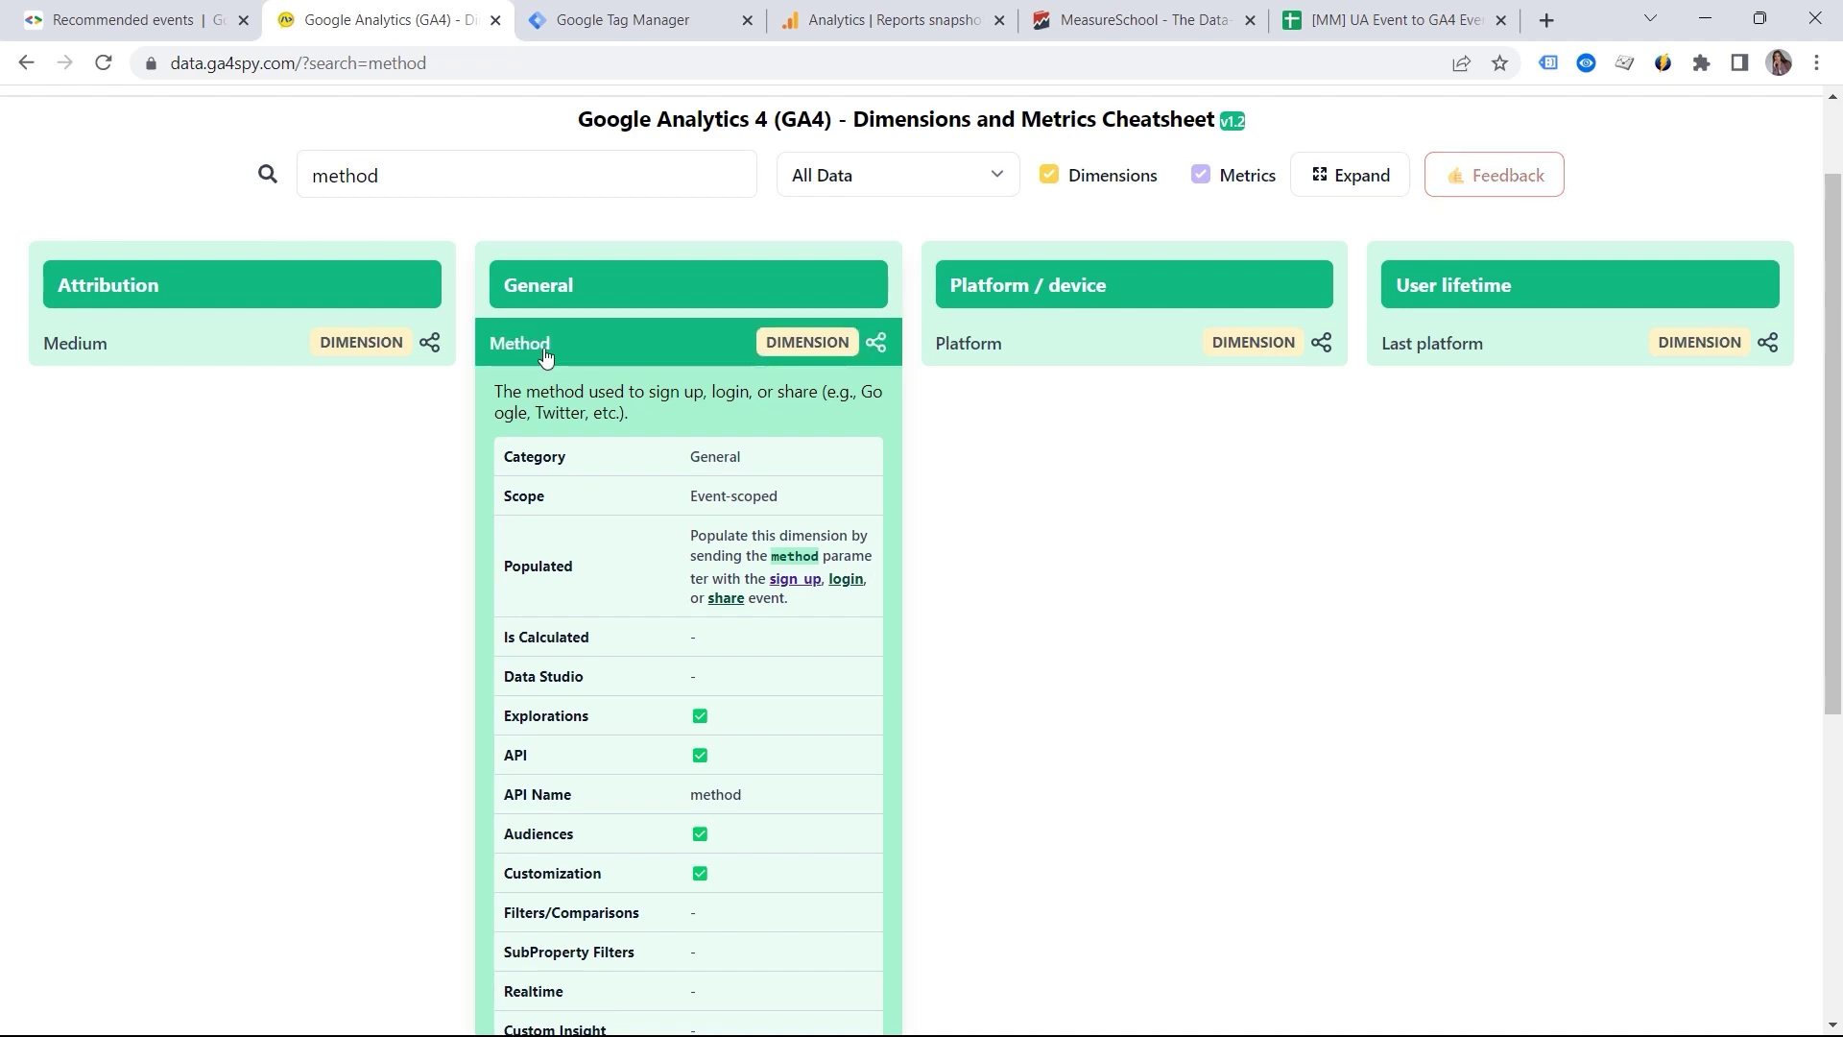
{"action": "scroll", "coordinate": [1049, 677], "scroll_direction": "up", "scroll_amount": 1}
{"action": "scroll", "coordinate": [1049, 676], "scroll_direction": "down", "scroll_amount": 1}
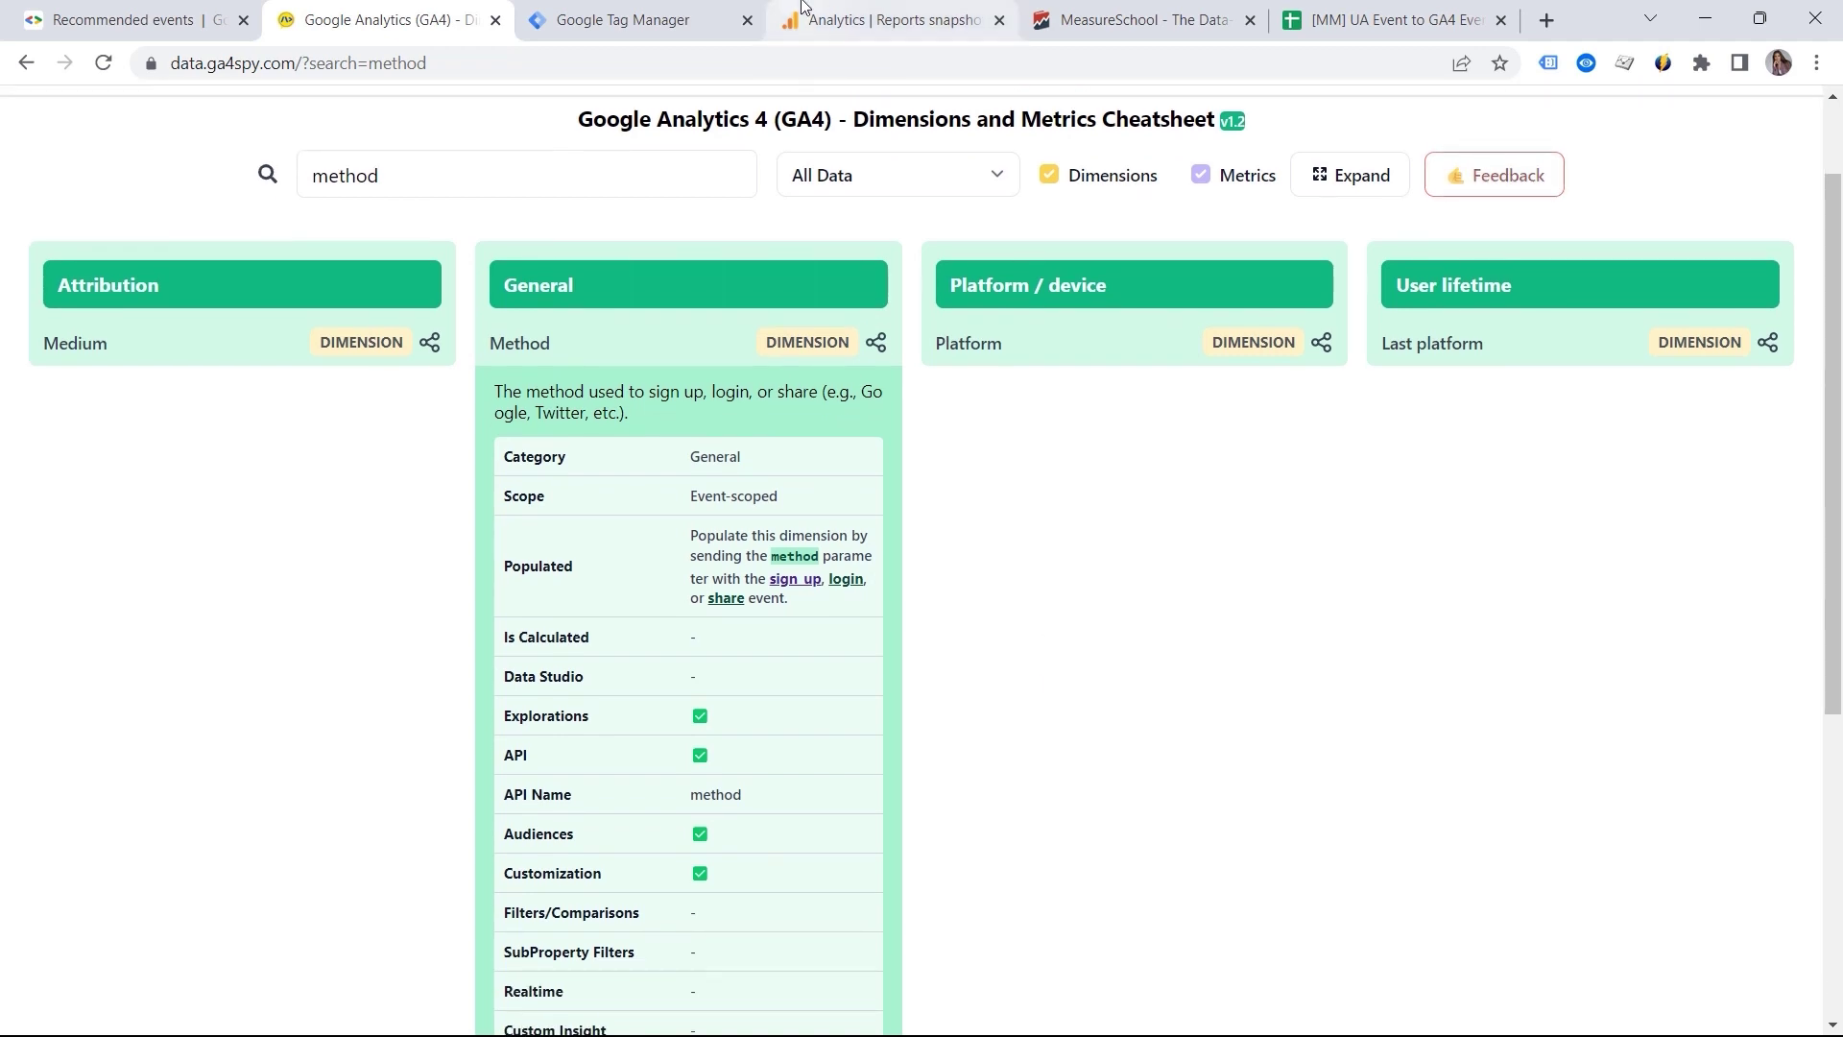
{"action": "left_click", "coordinate": [784, 21]}
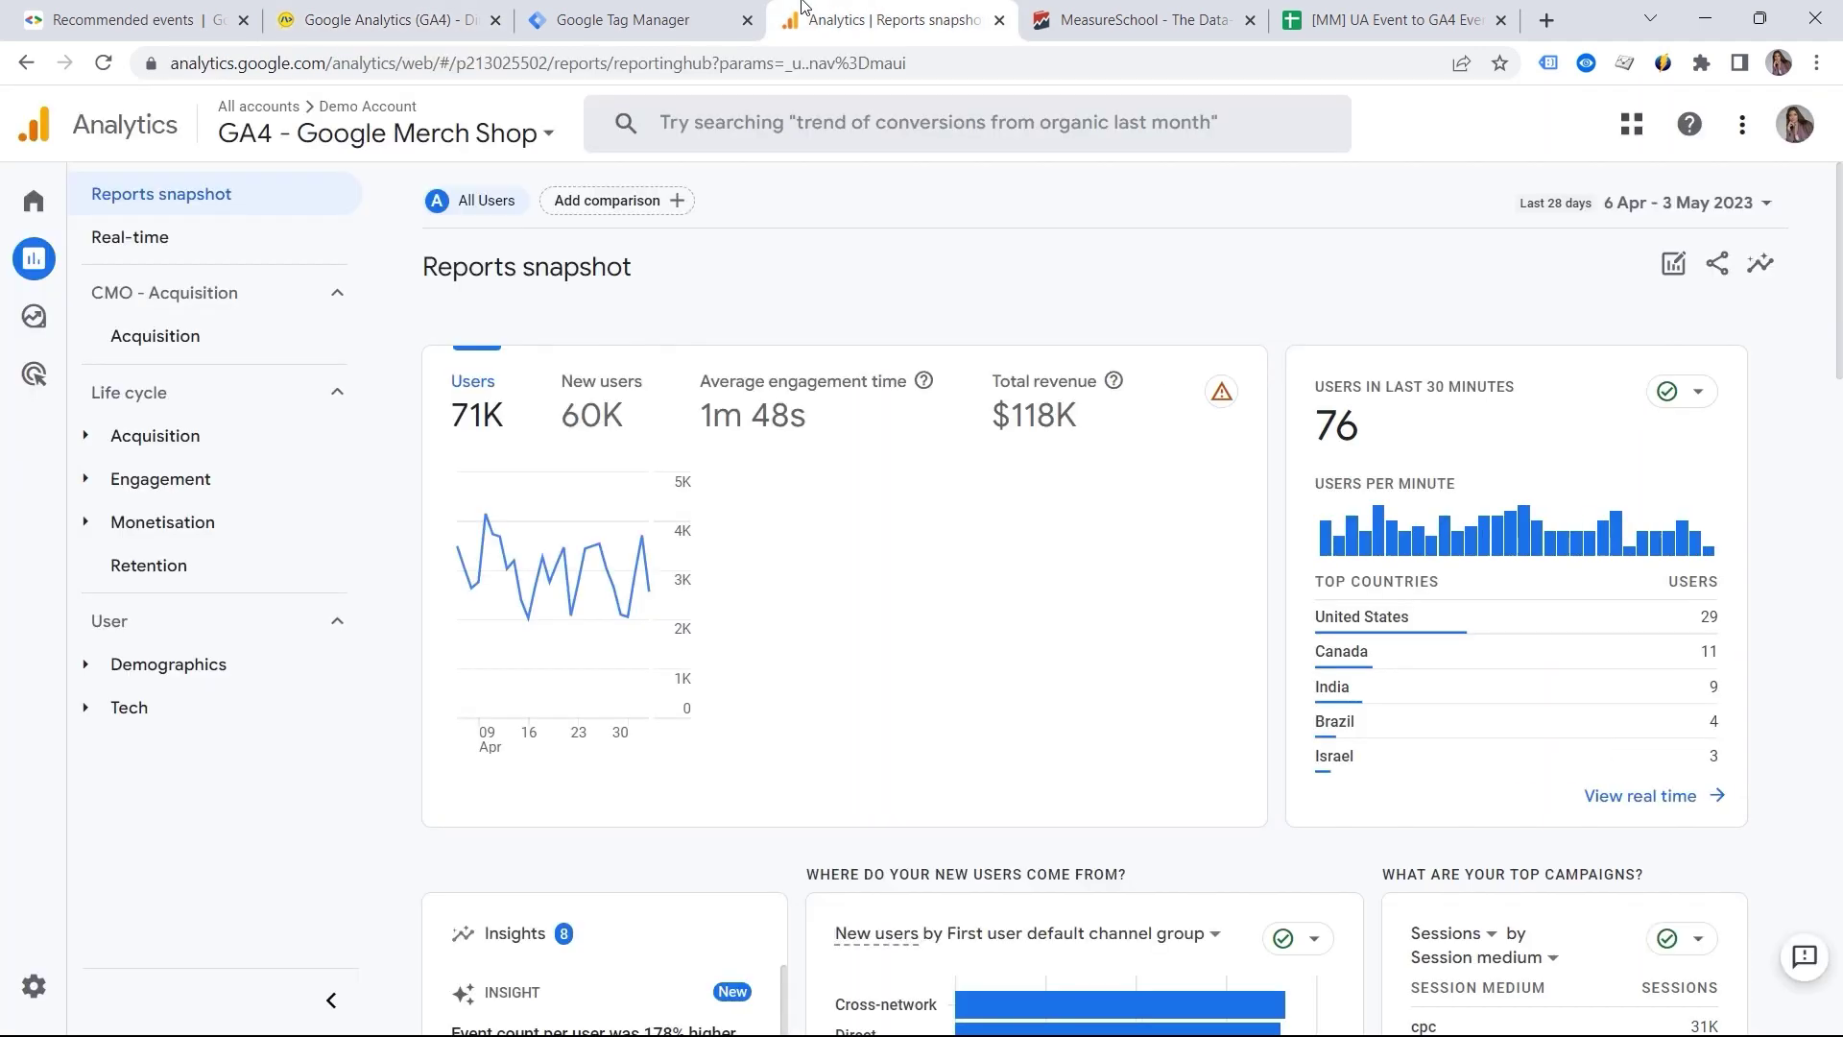
Review the custom dimensions and metrics quota in Admin, then move to the MeasureSchool site.
{"action": "left_click", "coordinate": [37, 989]}
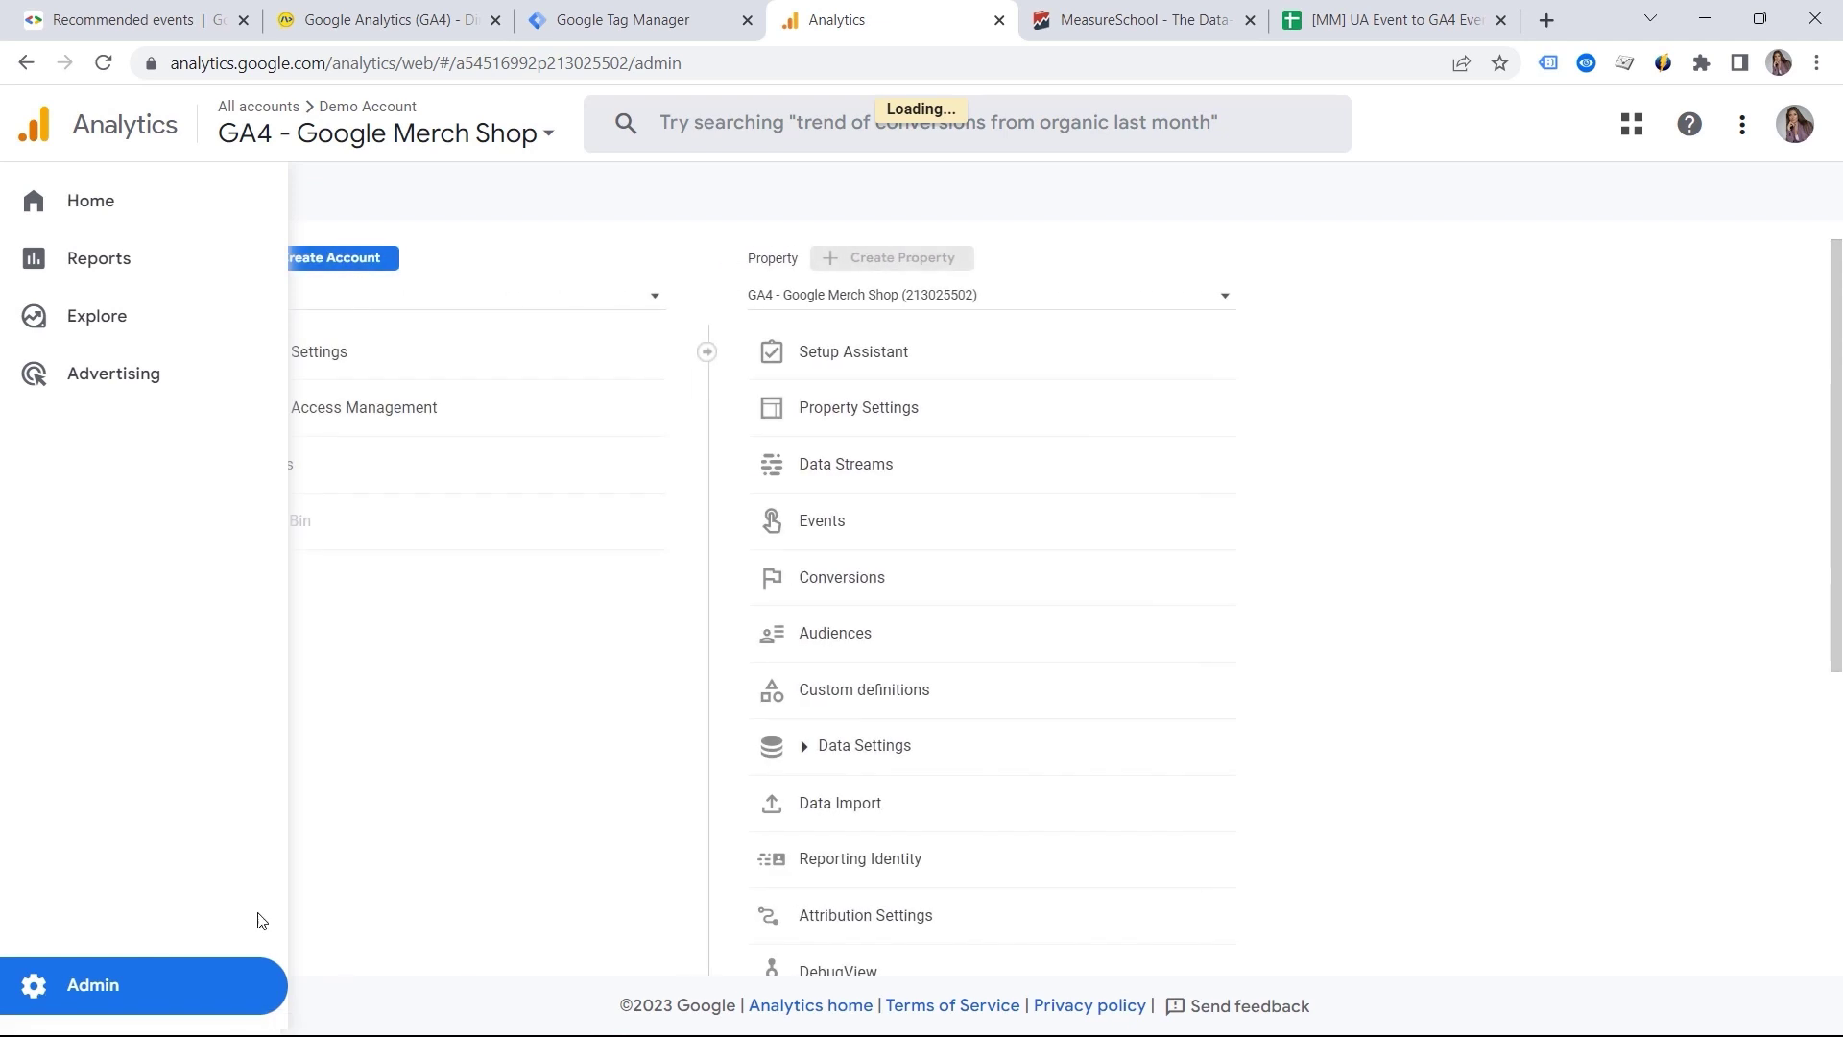
{"action": "scroll", "coordinate": [884, 411], "scroll_direction": "down", "scroll_amount": 3}
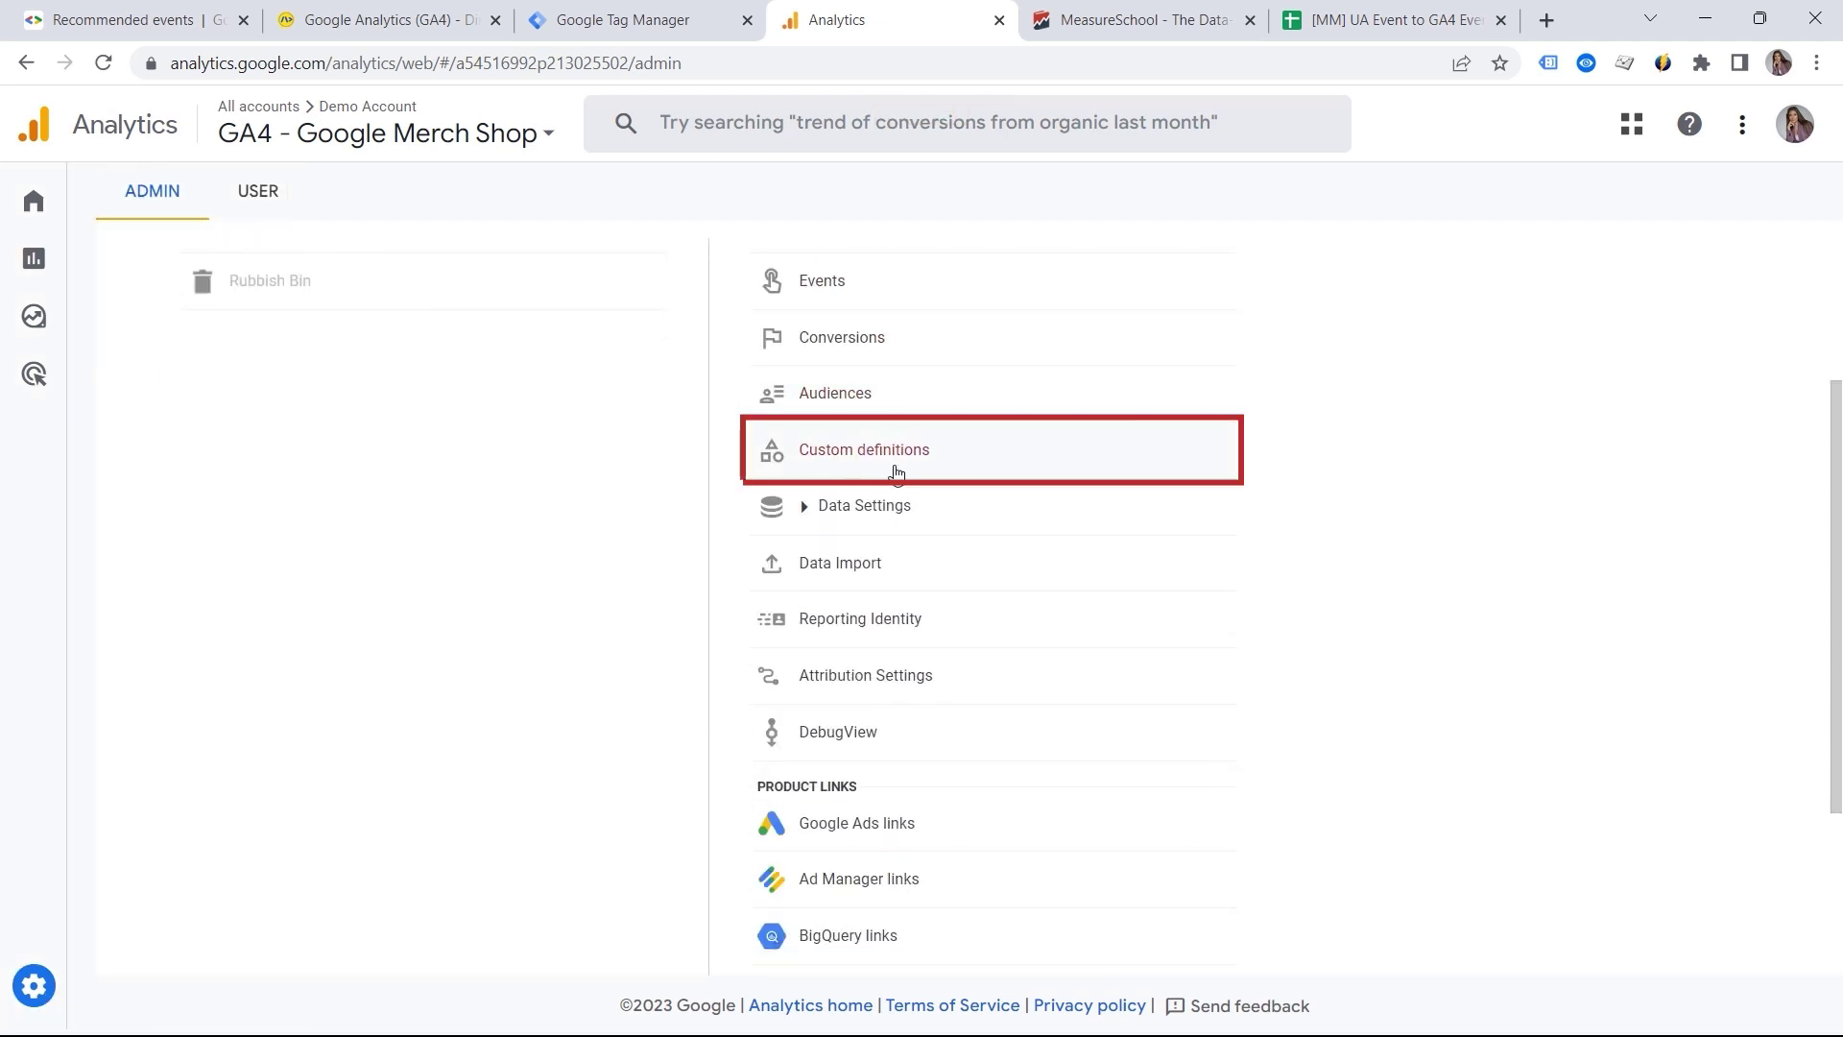
{"action": "left_click", "coordinate": [892, 461]}
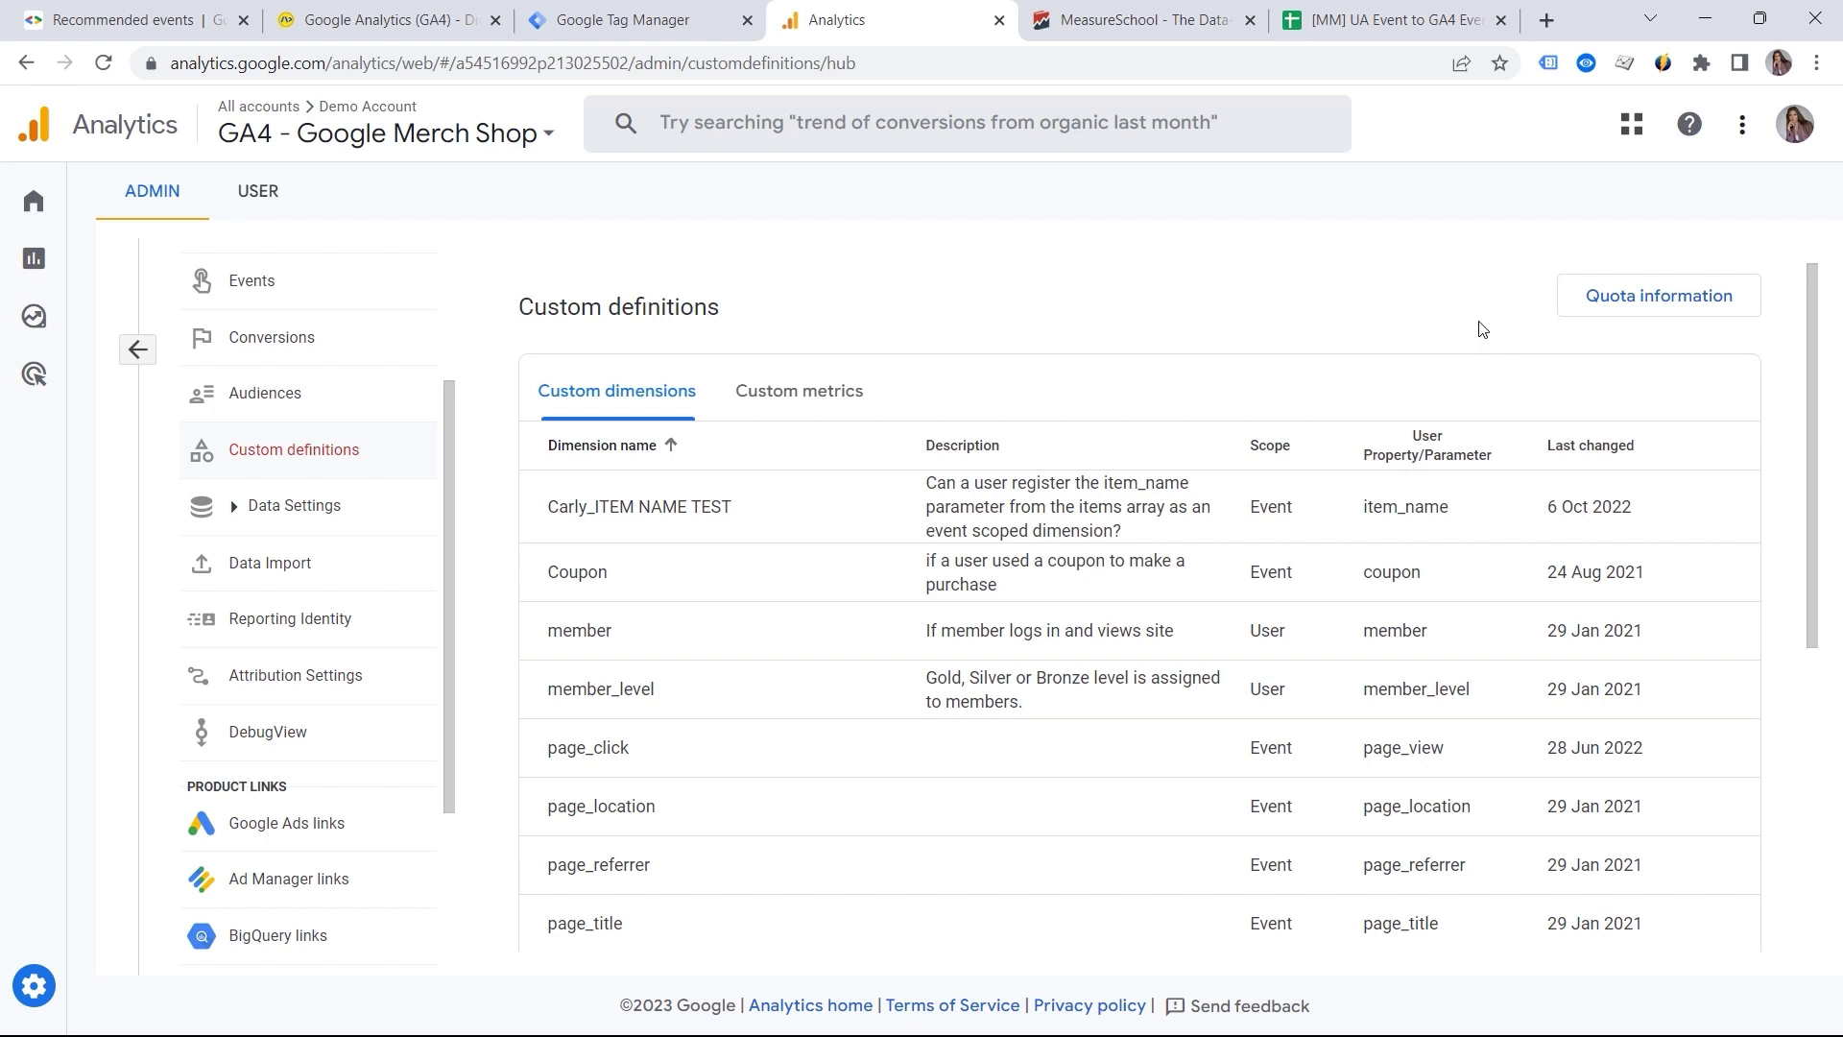
{"action": "left_click", "coordinate": [1596, 304]}
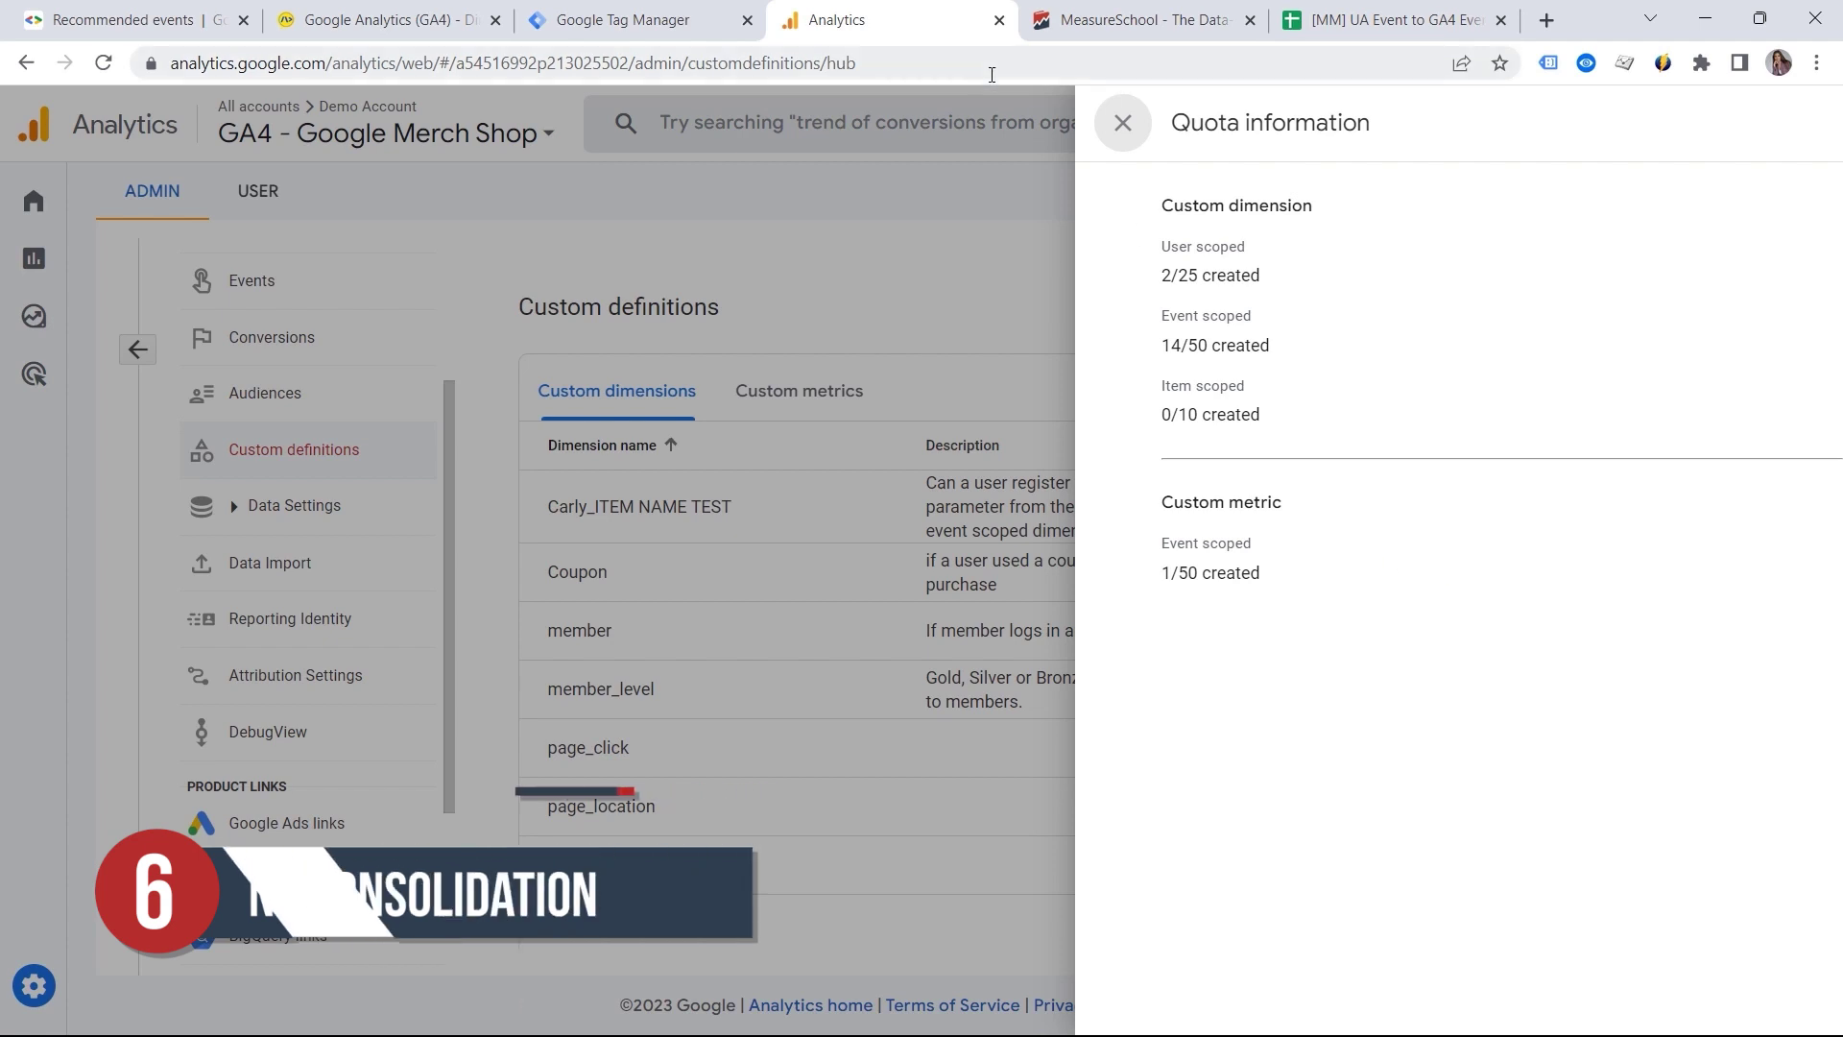
{"action": "key", "text": "Escape"}
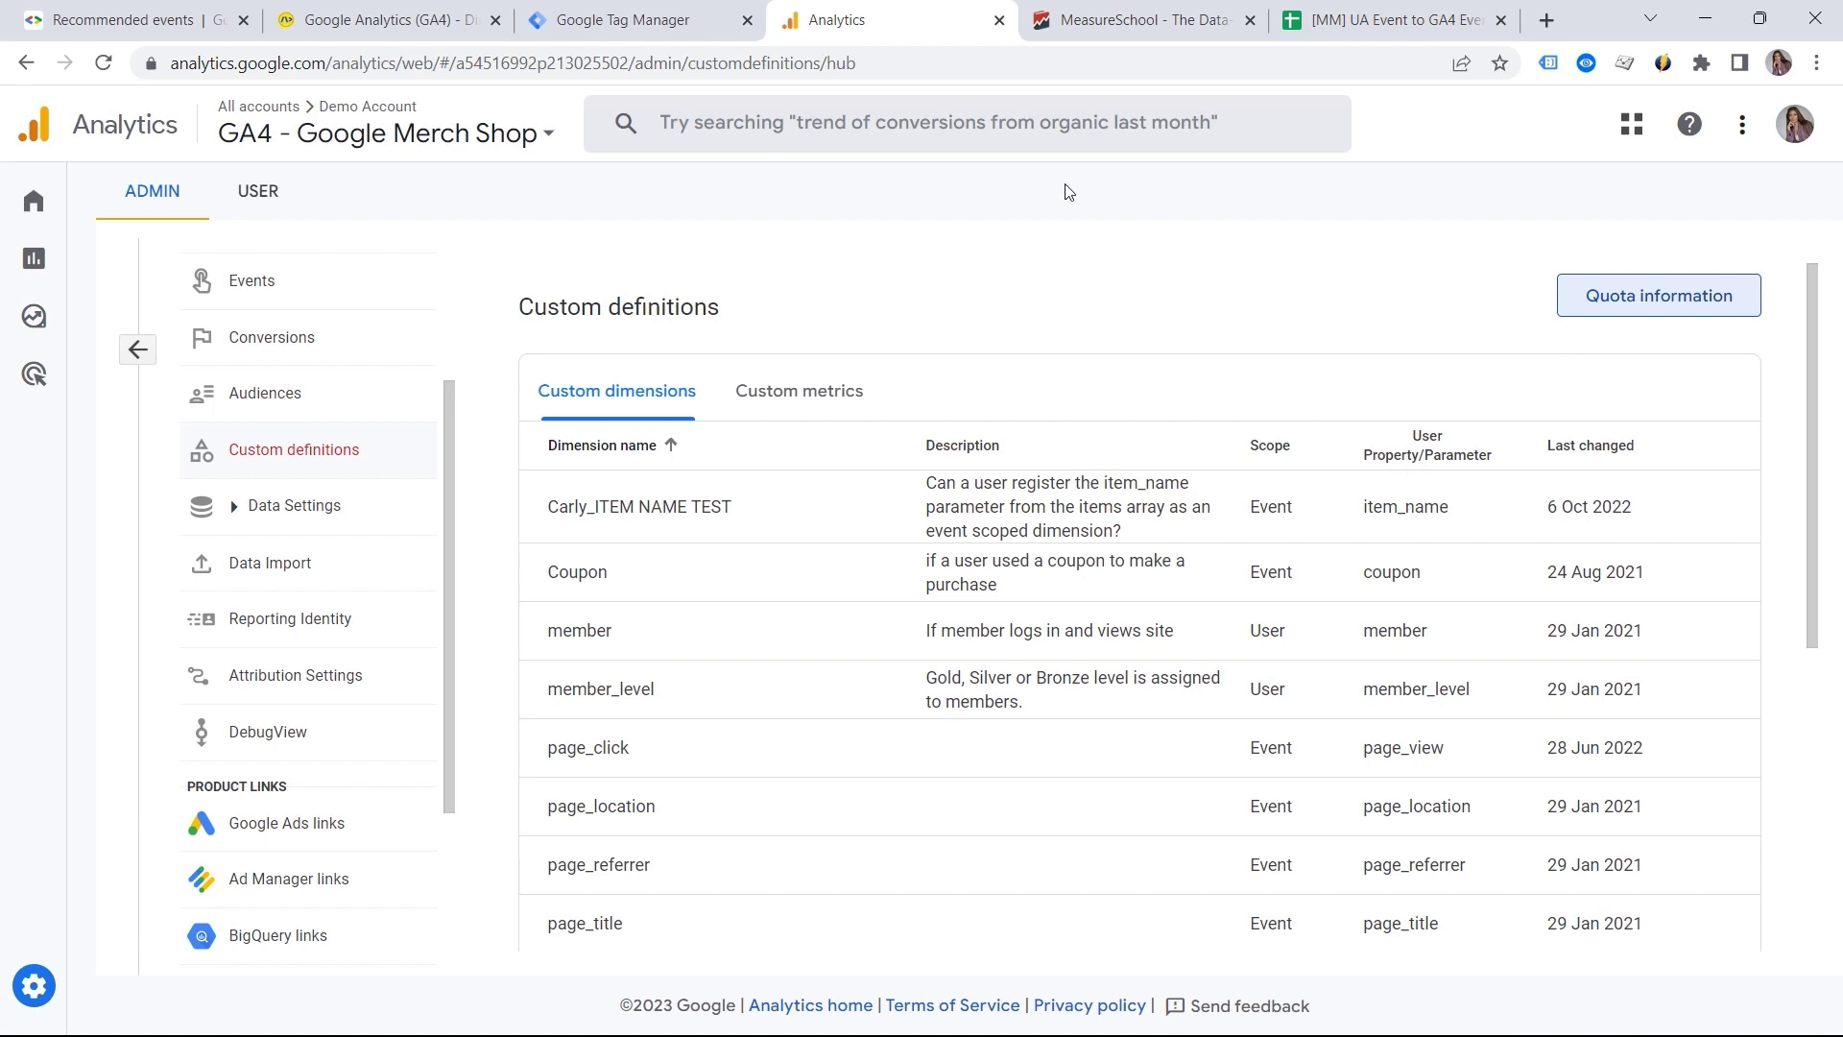
{"action": "left_click", "coordinate": [1117, 28]}
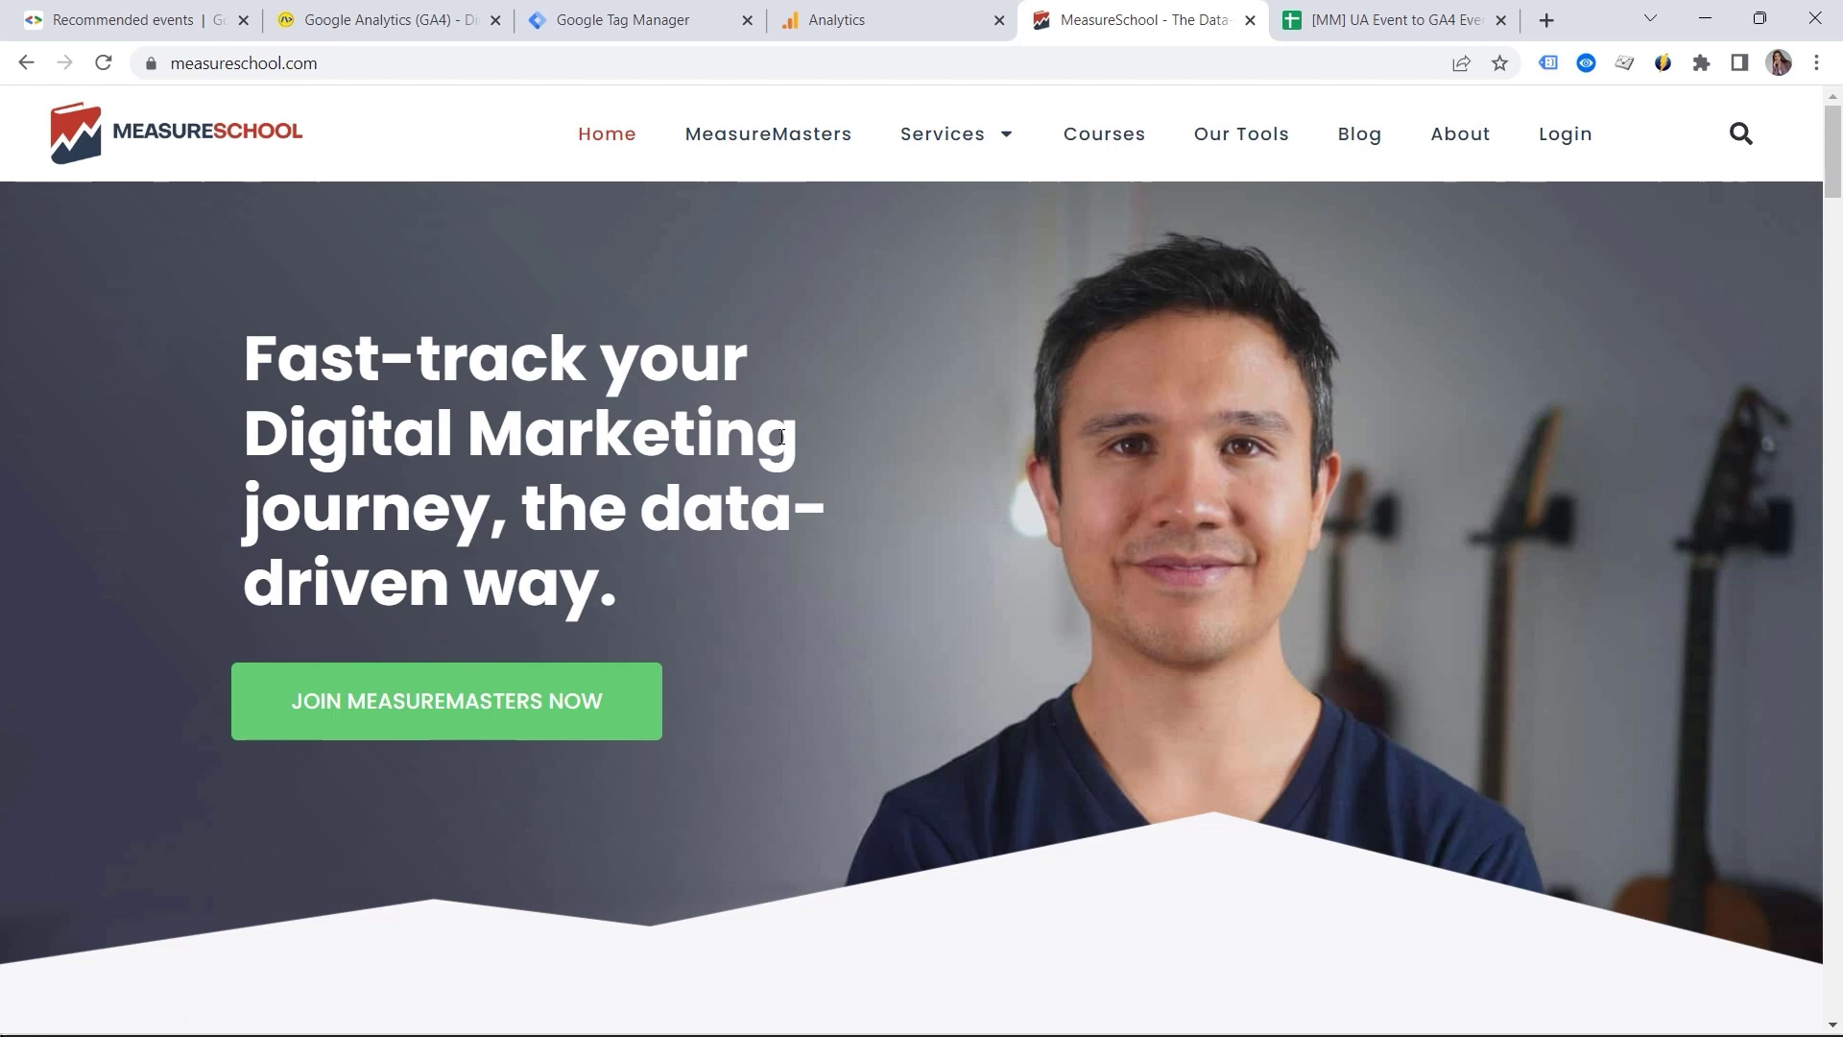
{"action": "scroll", "coordinate": [710, 382], "scroll_direction": "down", "scroll_amount": 3}
{"action": "scroll", "coordinate": [709, 382], "scroll_direction": "down", "scroll_amount": 20}
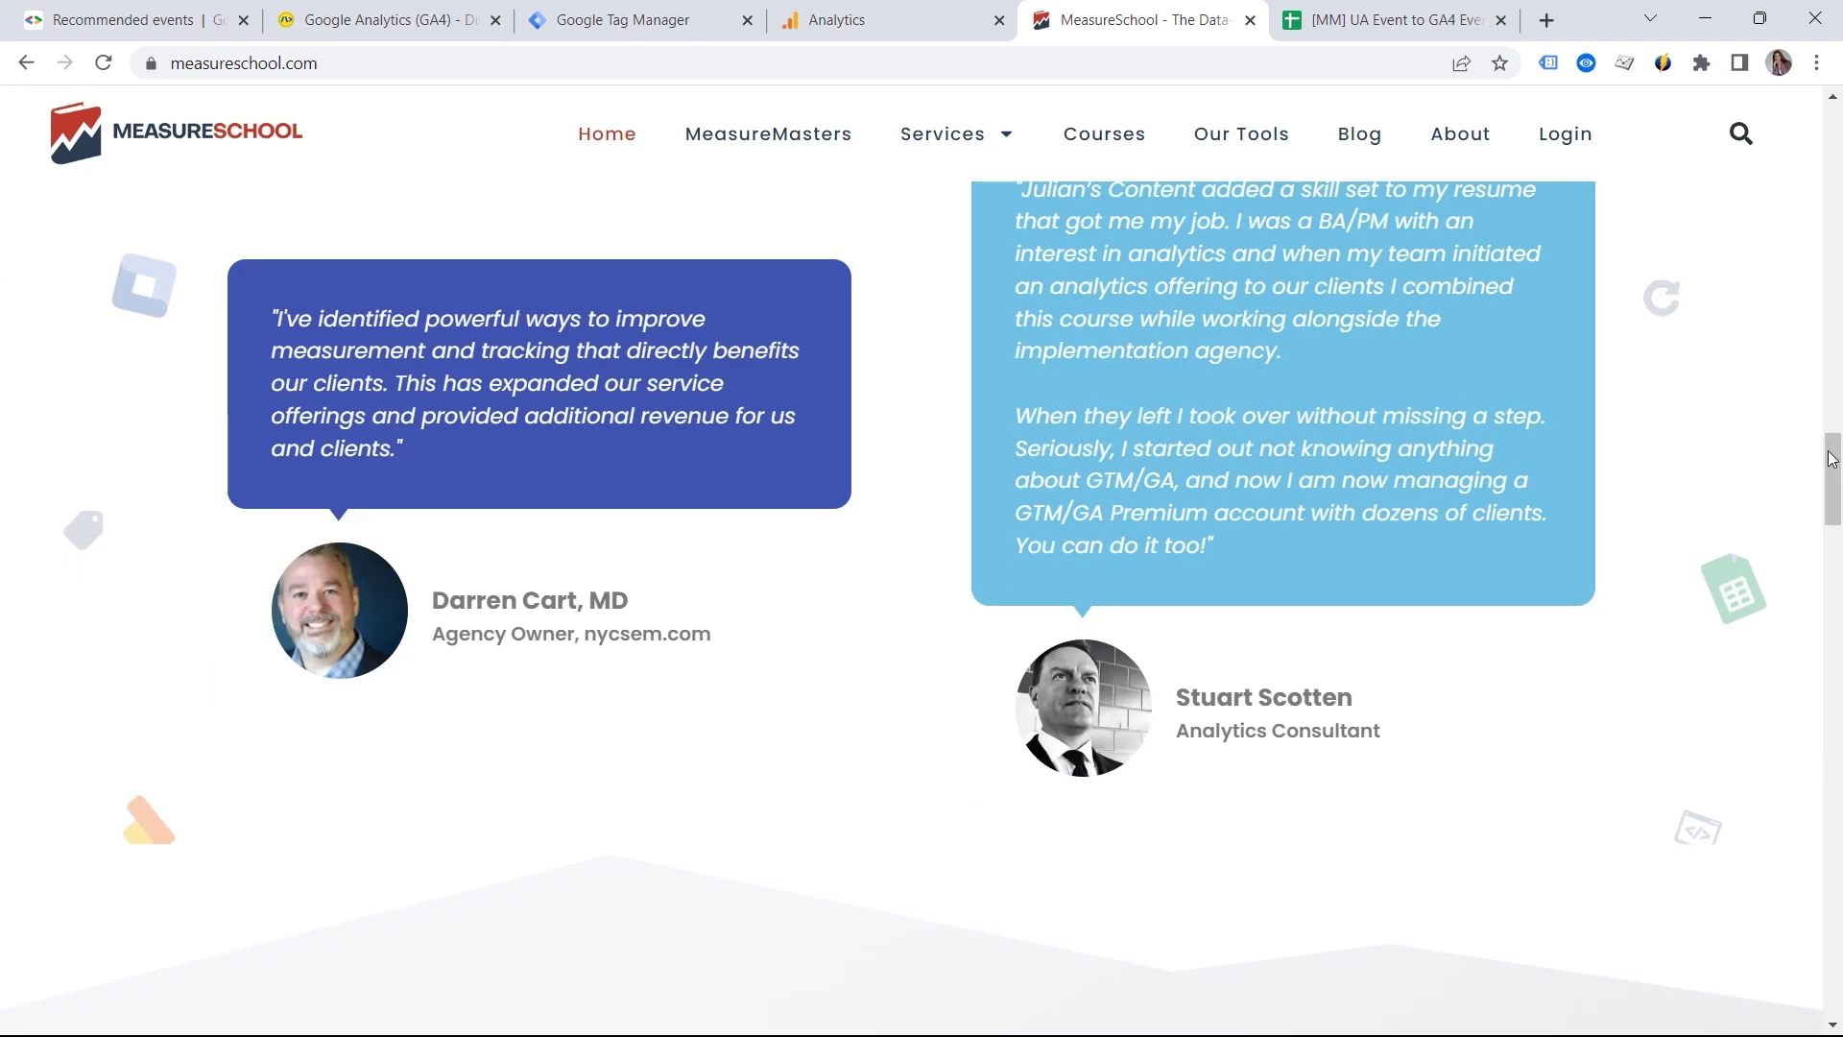
{"action": "left_click_drag", "start_coordinate": [1832, 458], "coordinate": [1832, 952]}
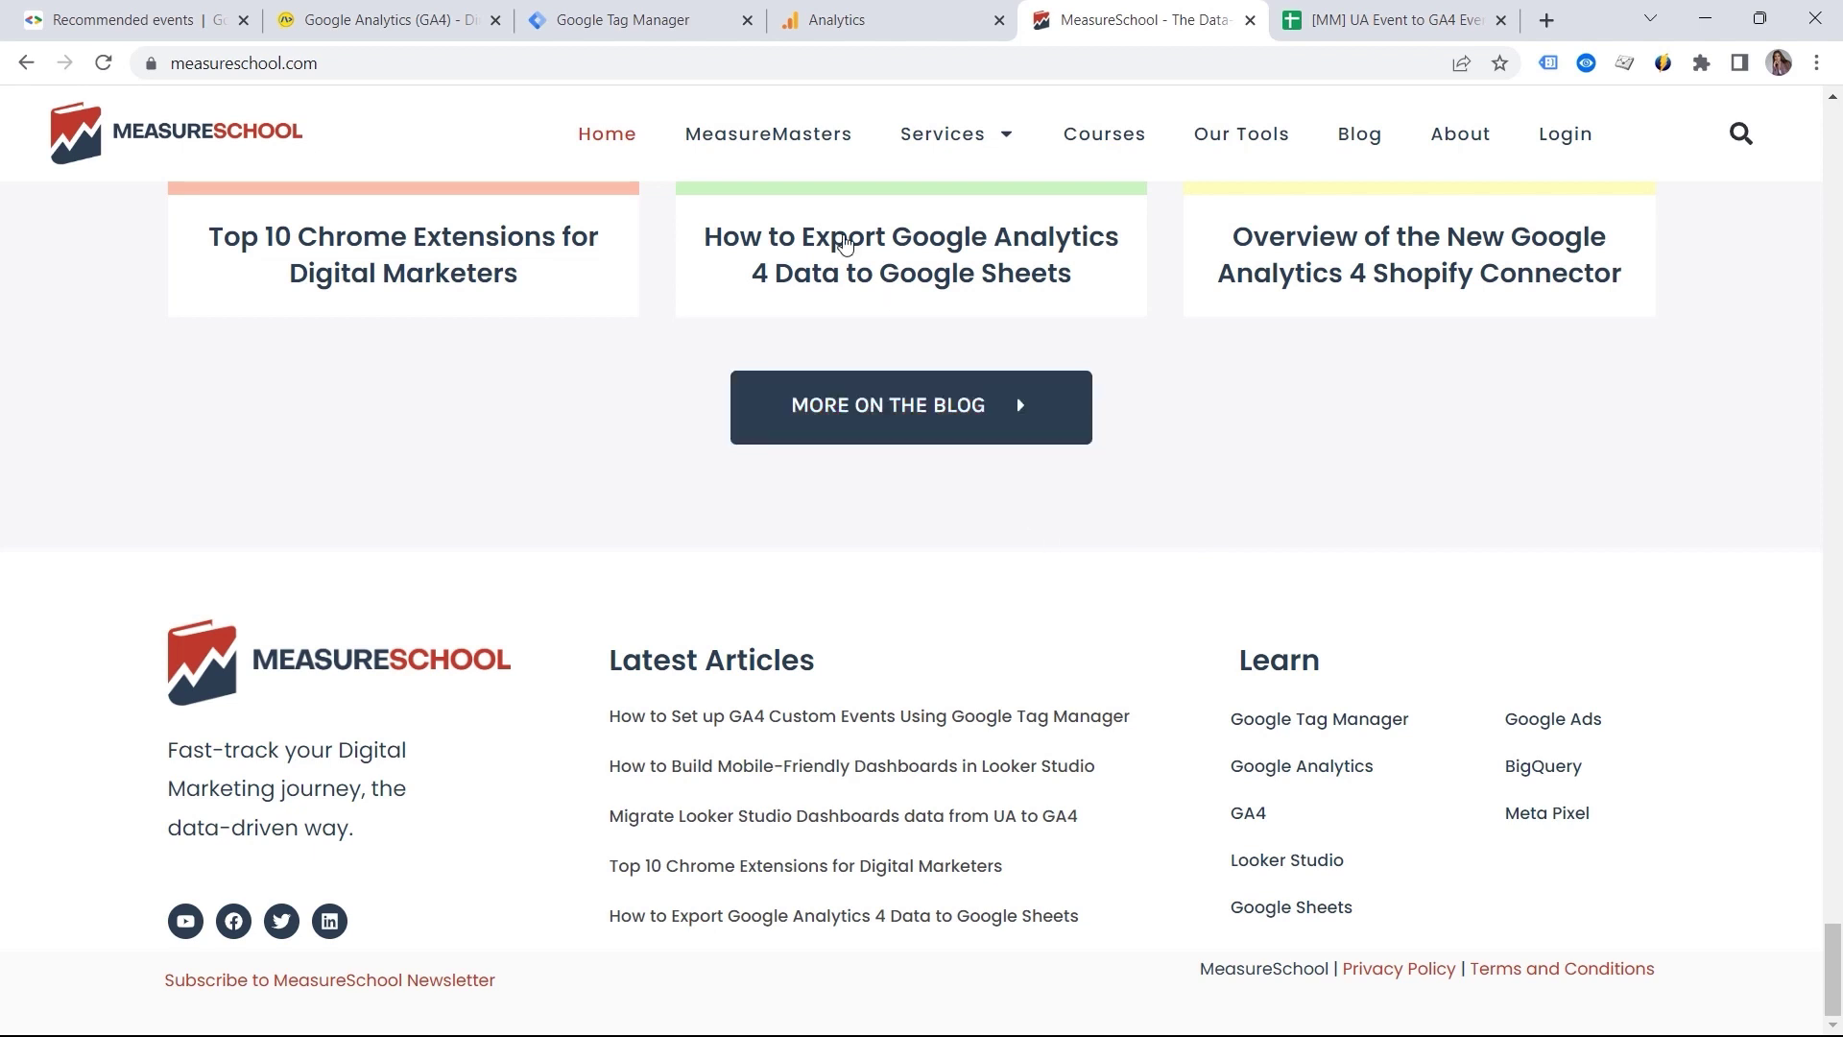
Switch to Google Tag Manager and show the Challenge container's Tags list.
{"action": "left_click", "coordinate": [669, 17]}
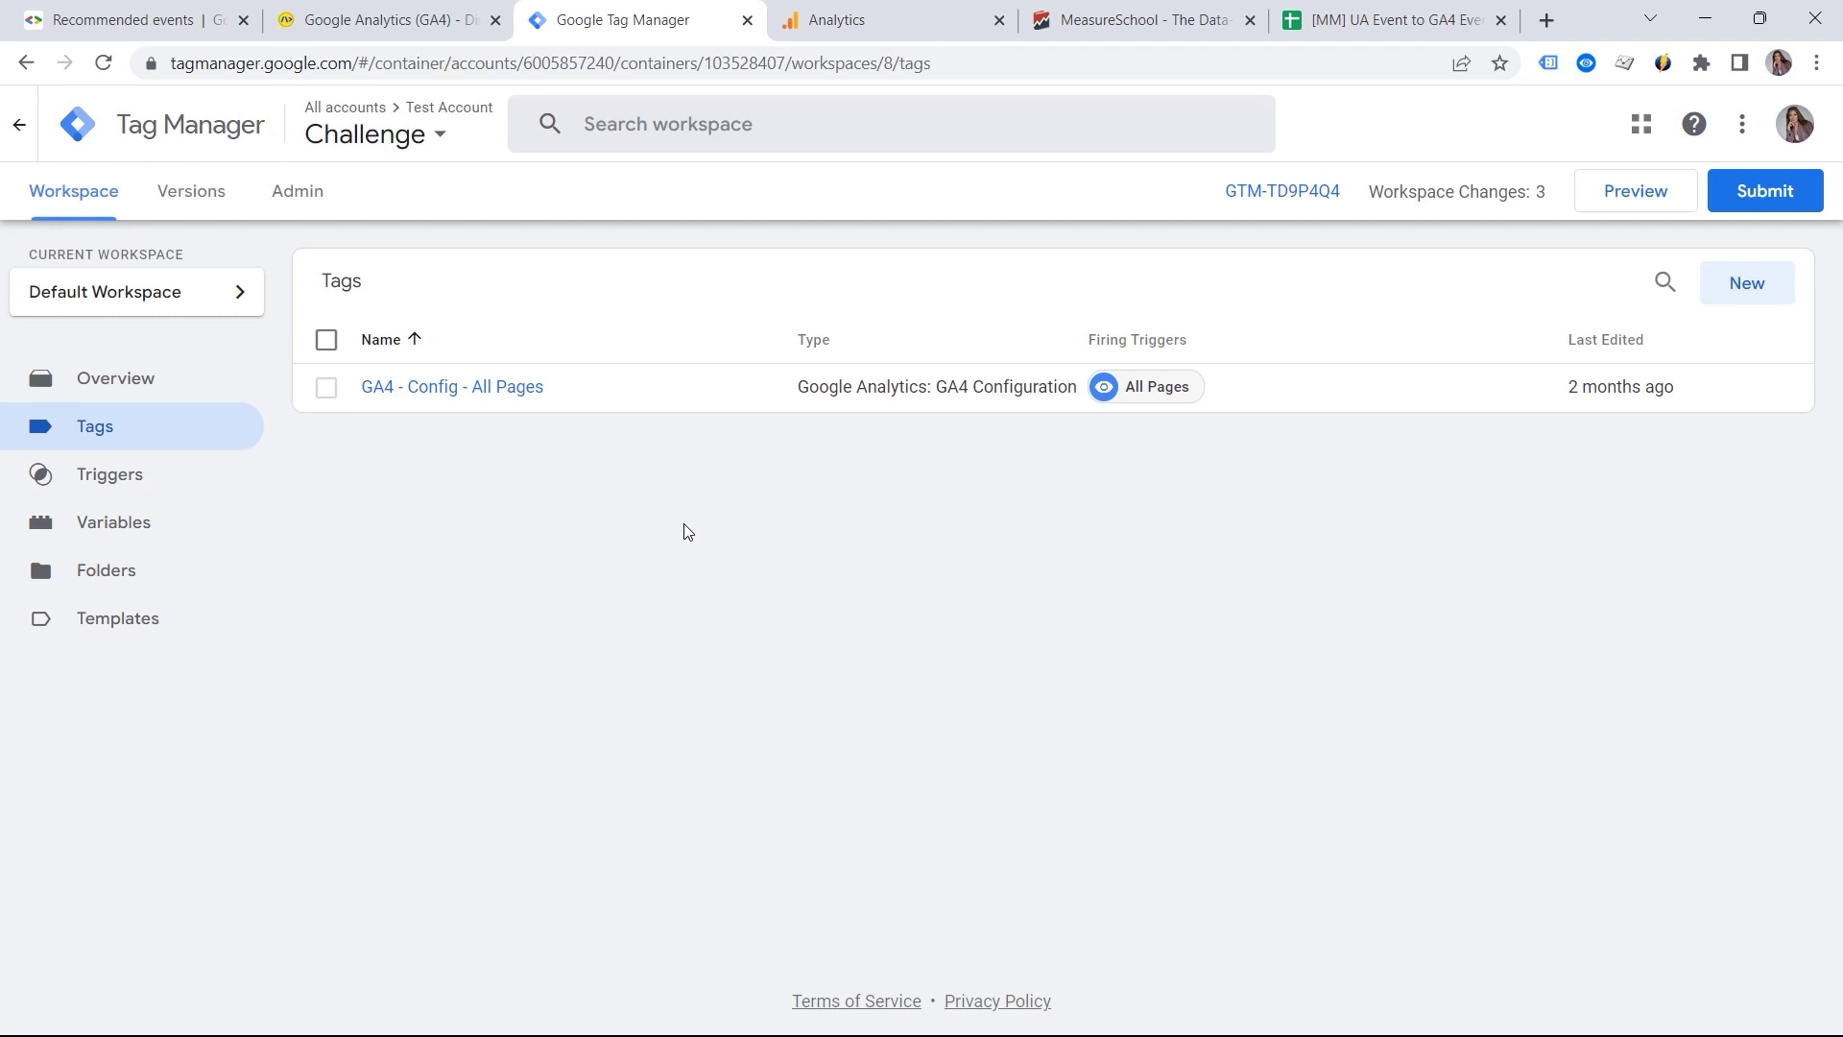
{"action": "left_click", "coordinate": [171, 461]}
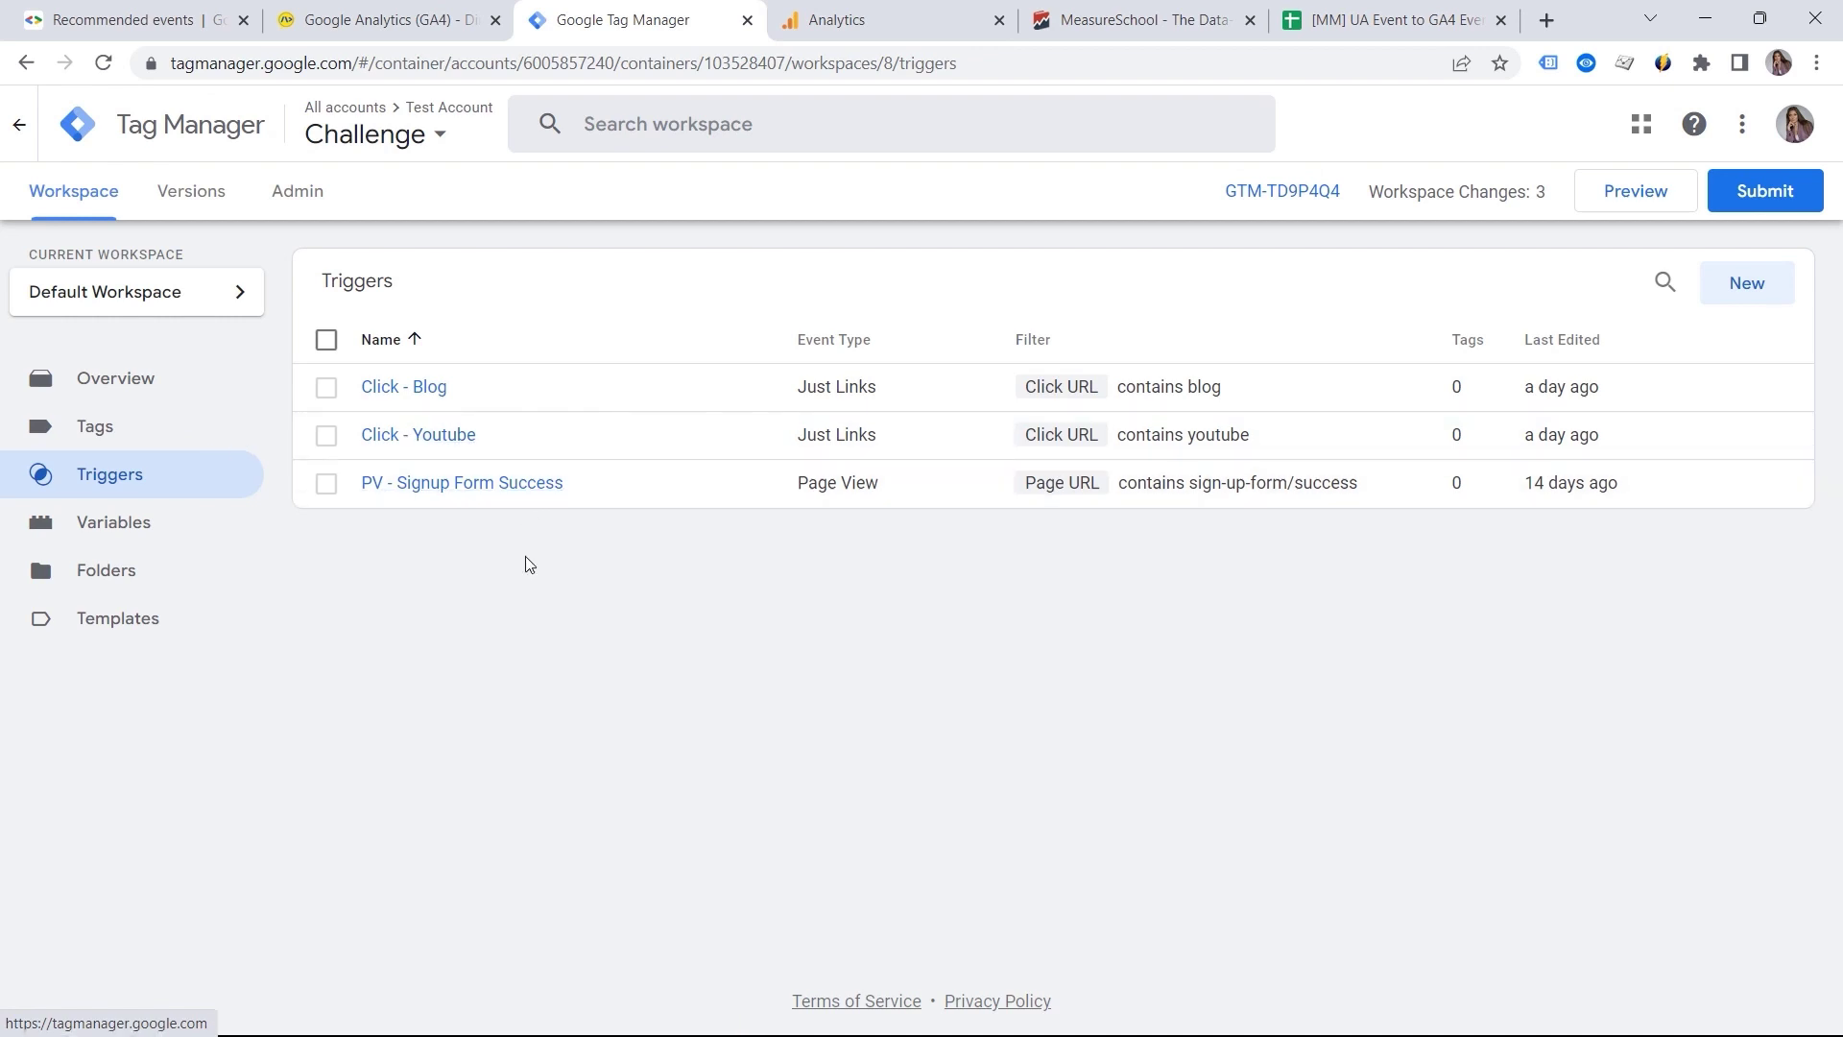
{"action": "left_click", "coordinate": [95, 427]}
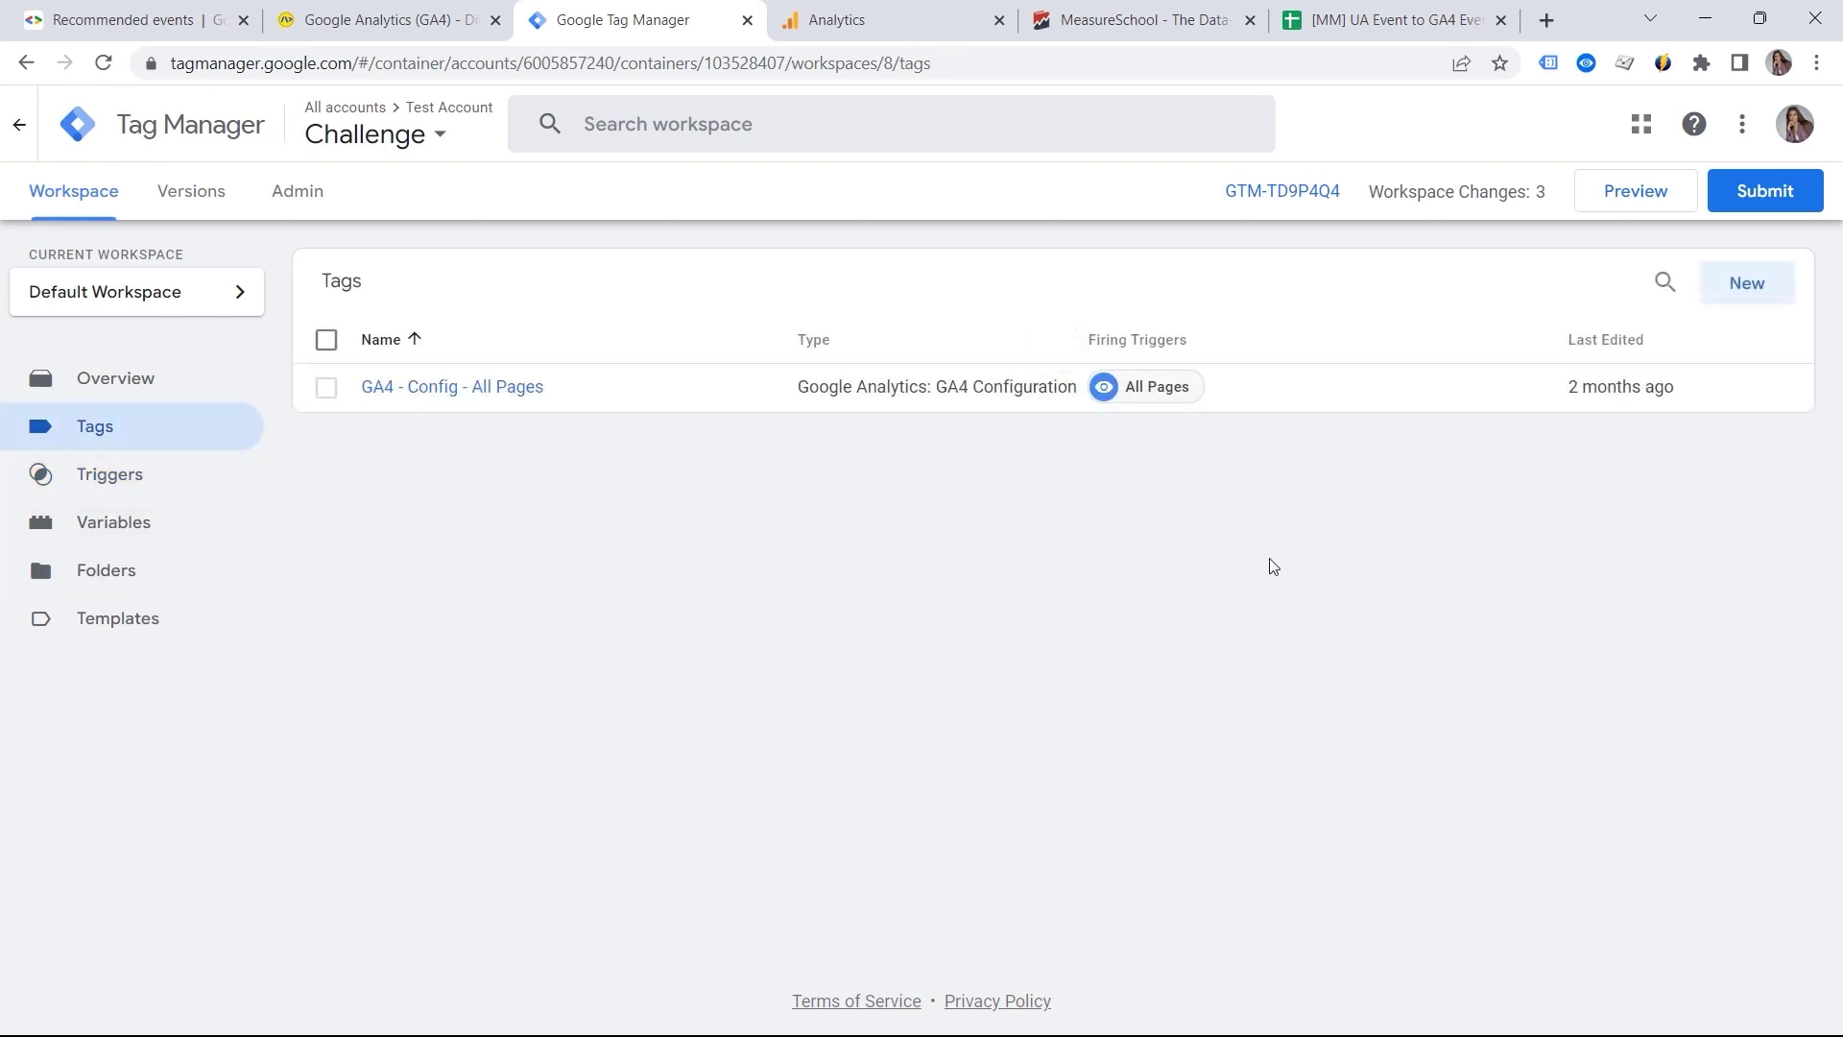
Start a new GA4 Event tag linked to GA4 - Config - All Pages with event name 'click'.
{"action": "left_click", "coordinate": [1744, 293]}
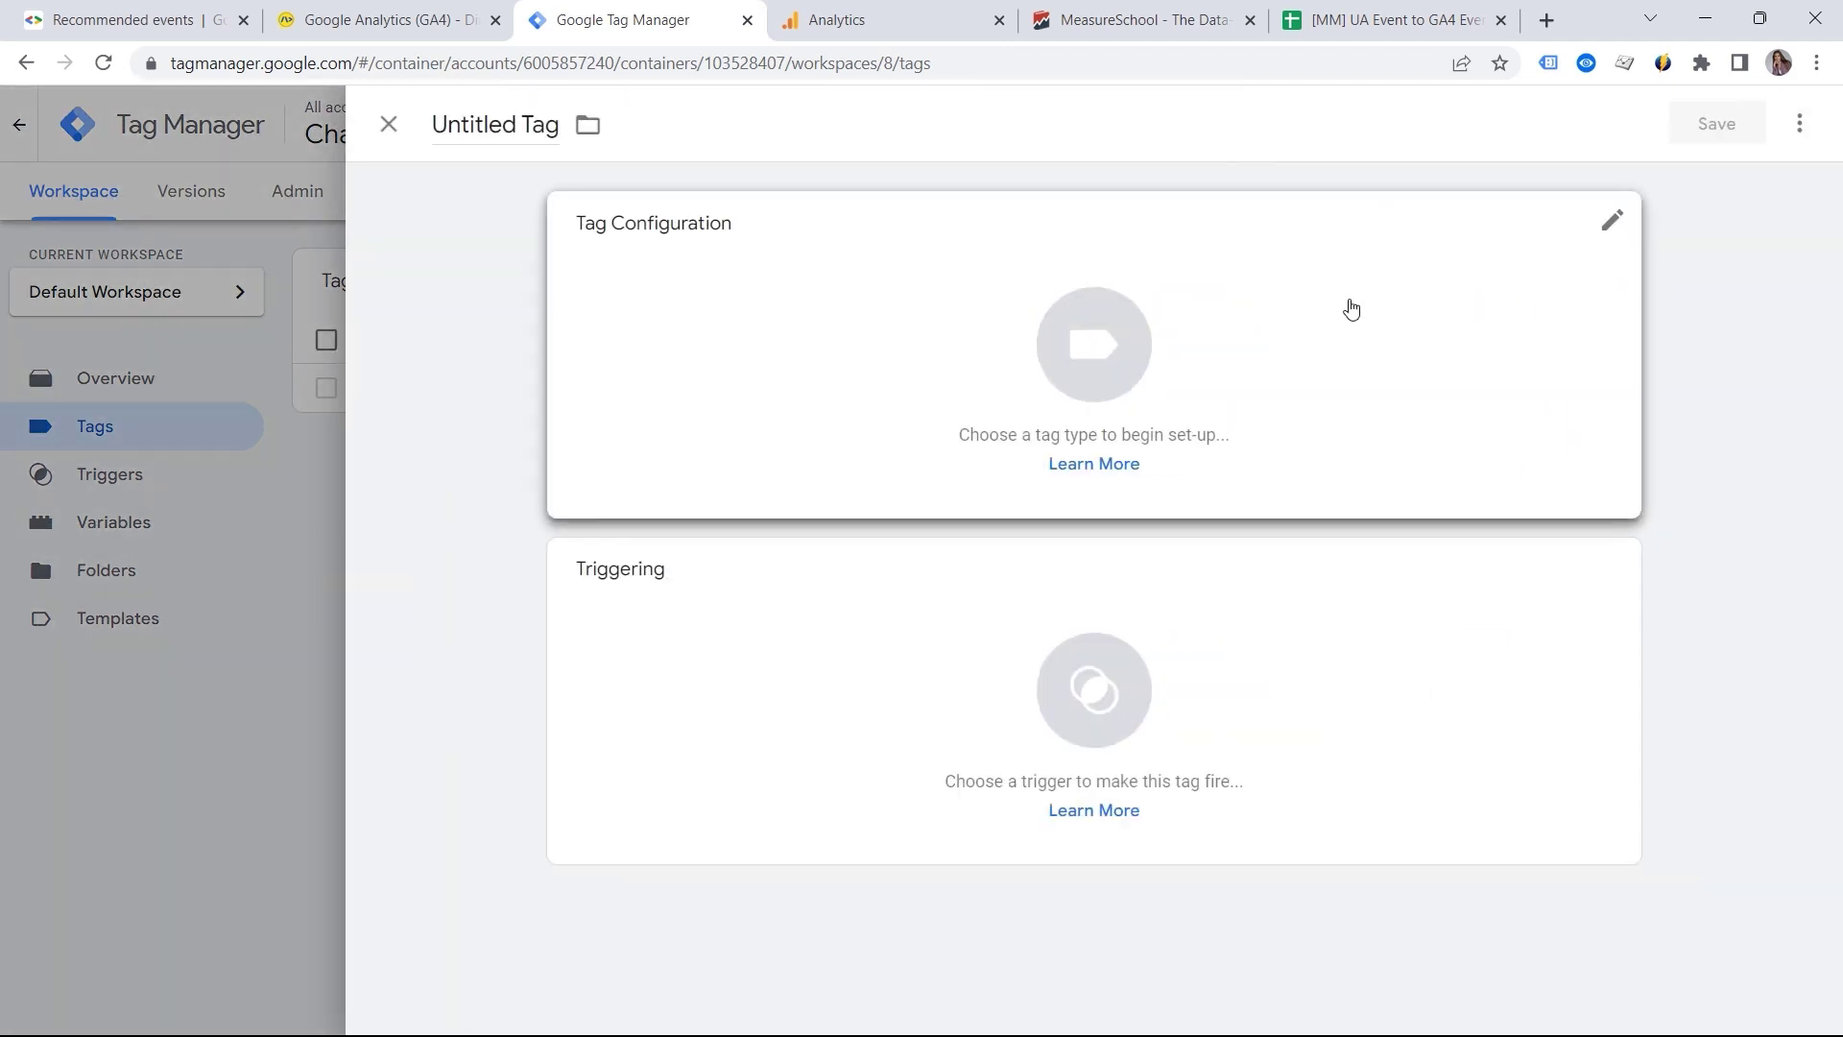
{"action": "left_click", "coordinate": [1345, 308]}
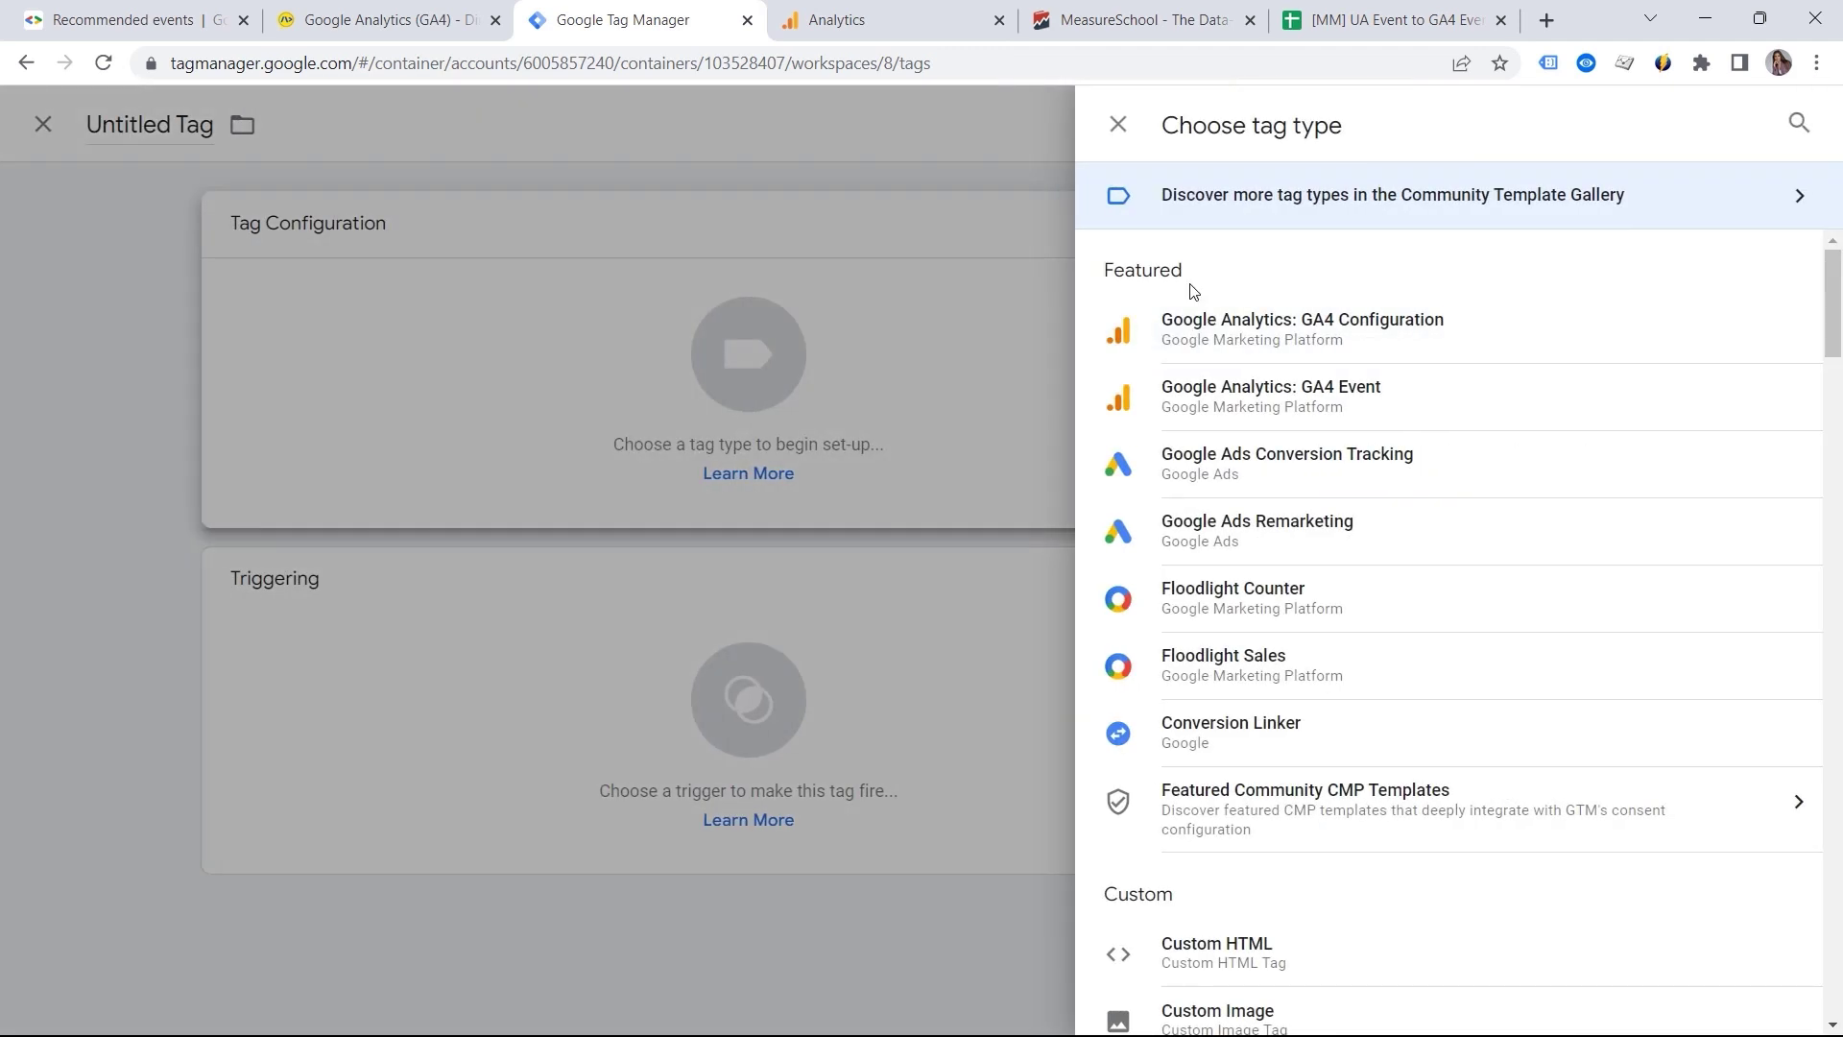
{"action": "left_click", "coordinate": [1234, 400]}
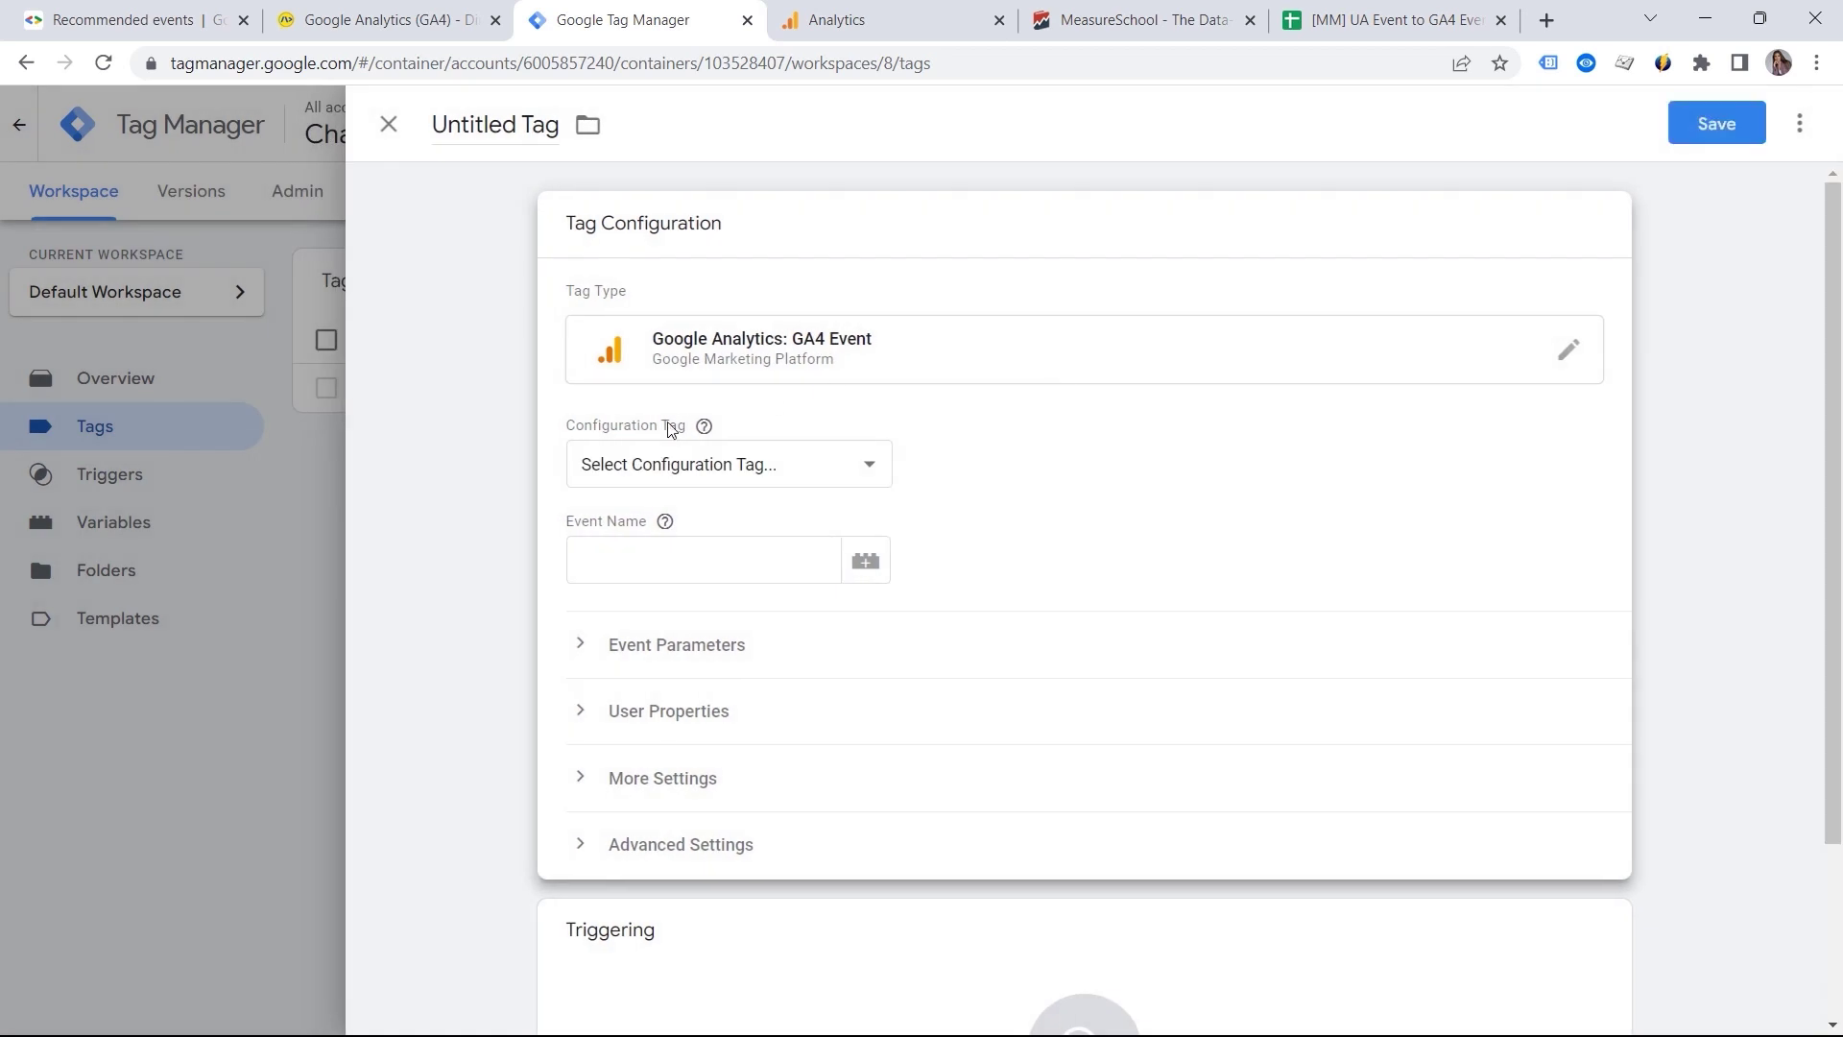
{"action": "left_click", "coordinate": [683, 465]}
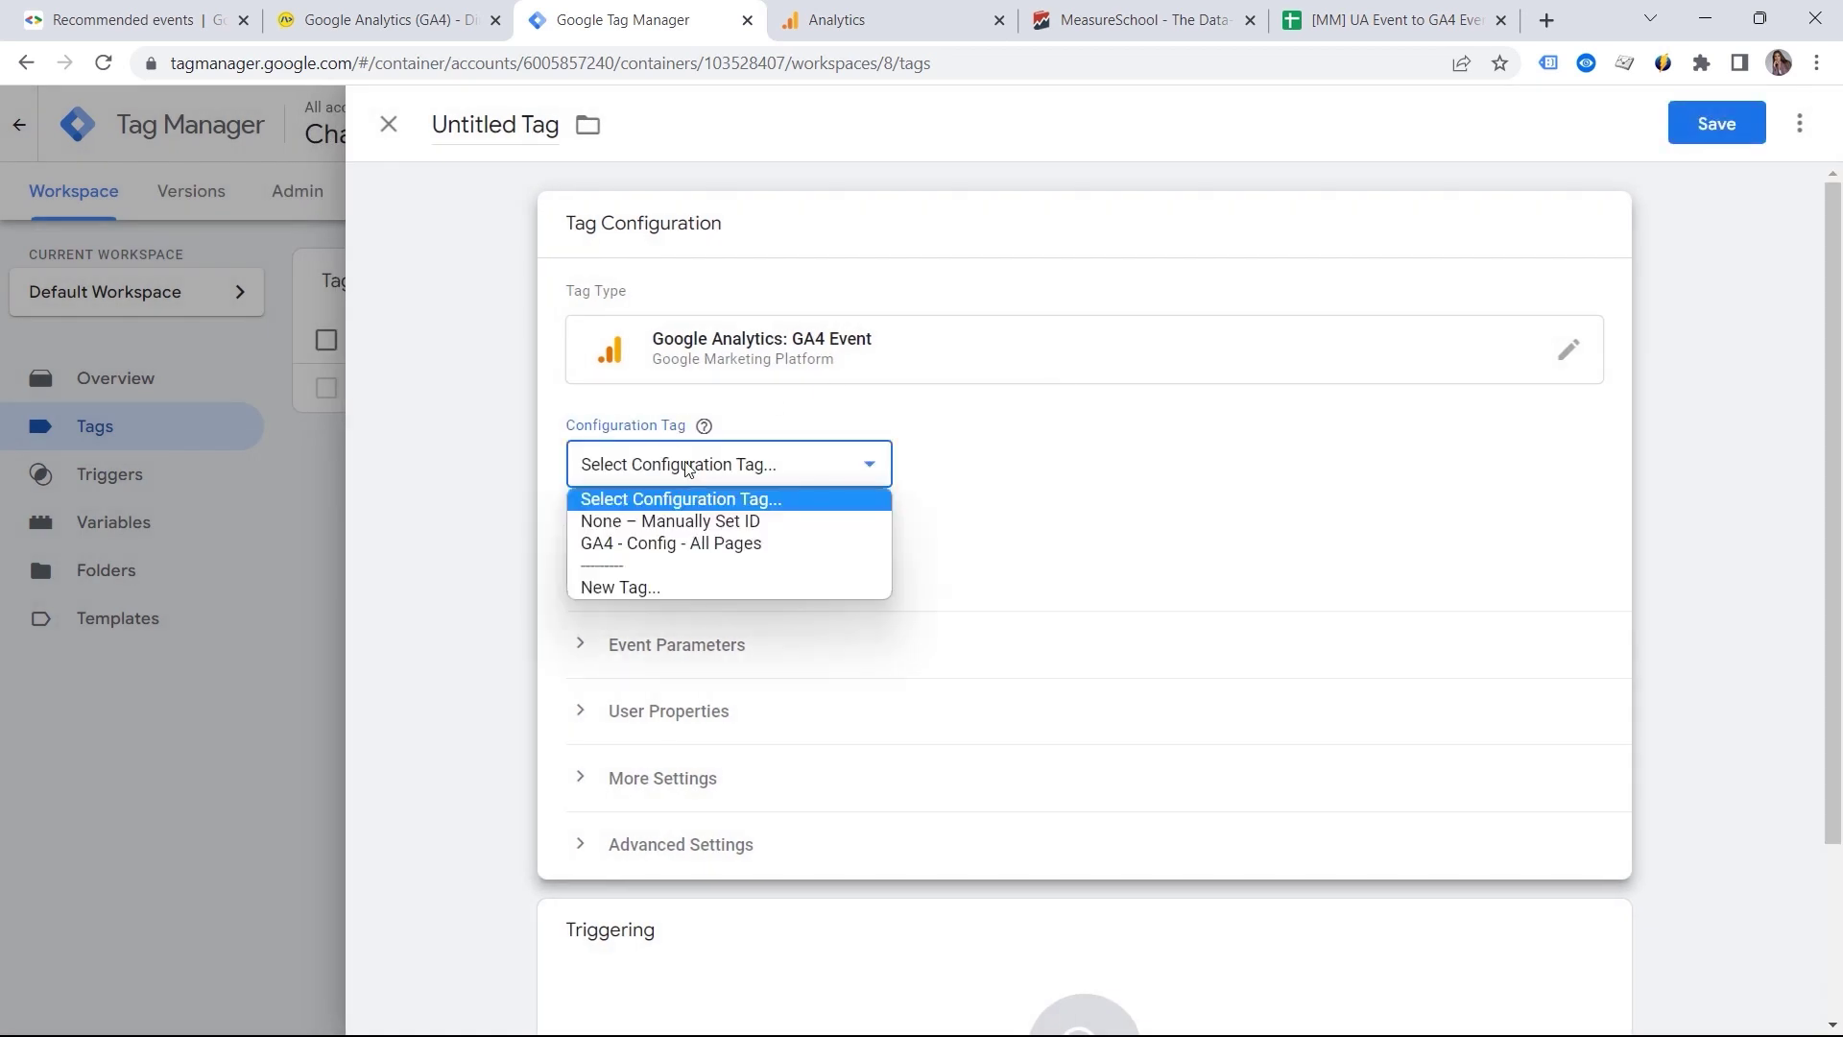
{"action": "left_click", "coordinate": [719, 554]}
{"action": "left_click", "coordinate": [641, 573]}
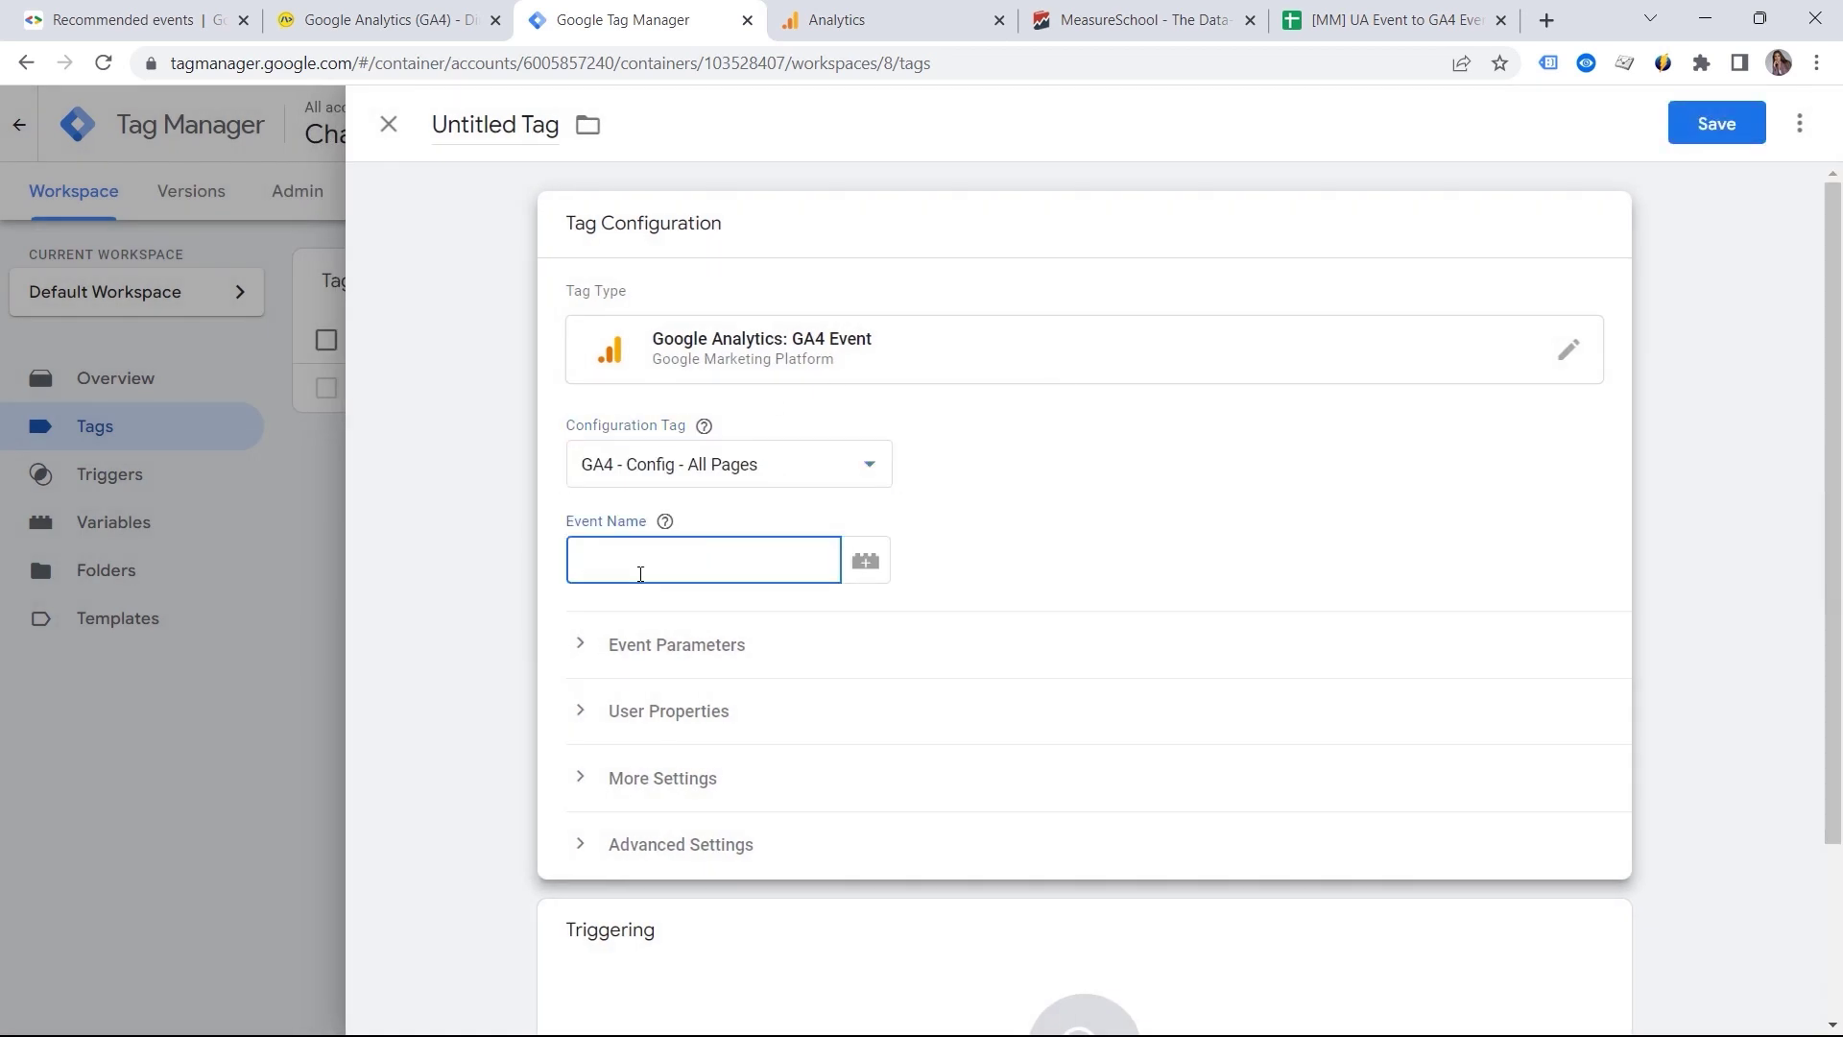
{"action": "type", "text": "click"}
Add event parameters type = youtube and location = footer.
{"action": "left_click", "coordinate": [669, 625]}
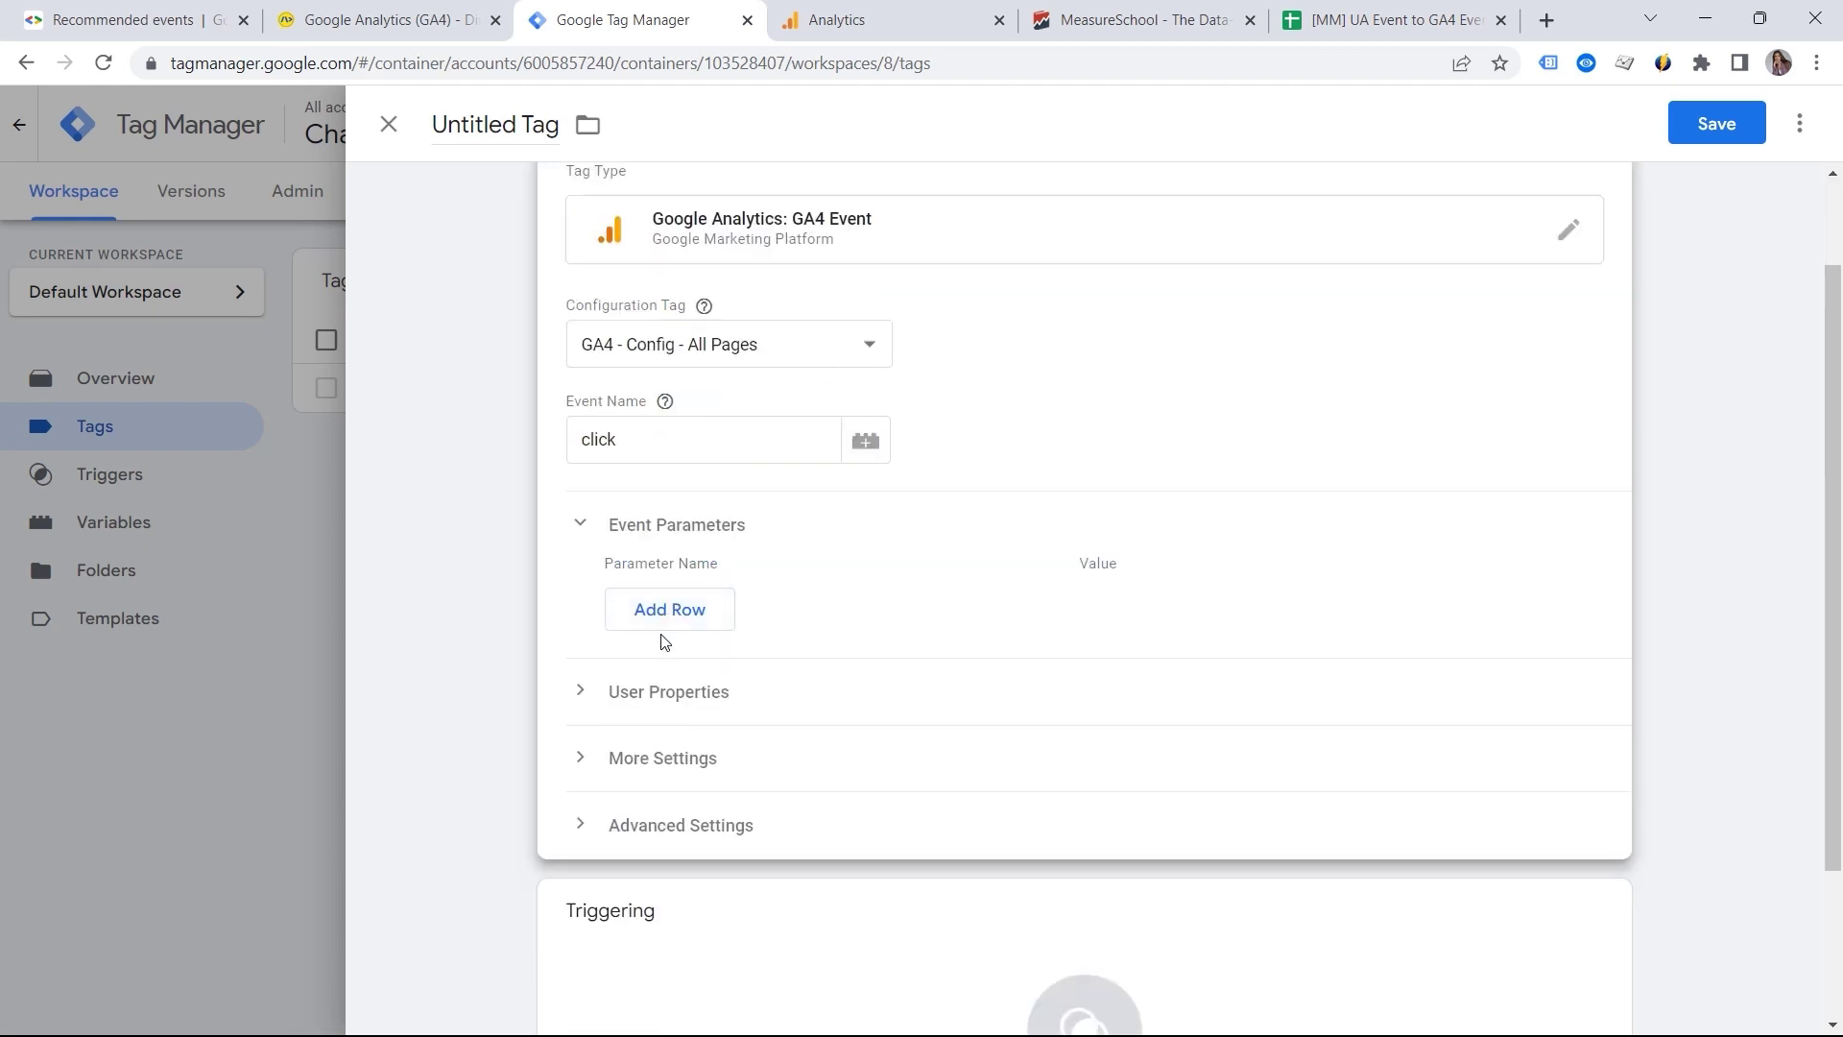
{"action": "left_click", "coordinate": [660, 612]}
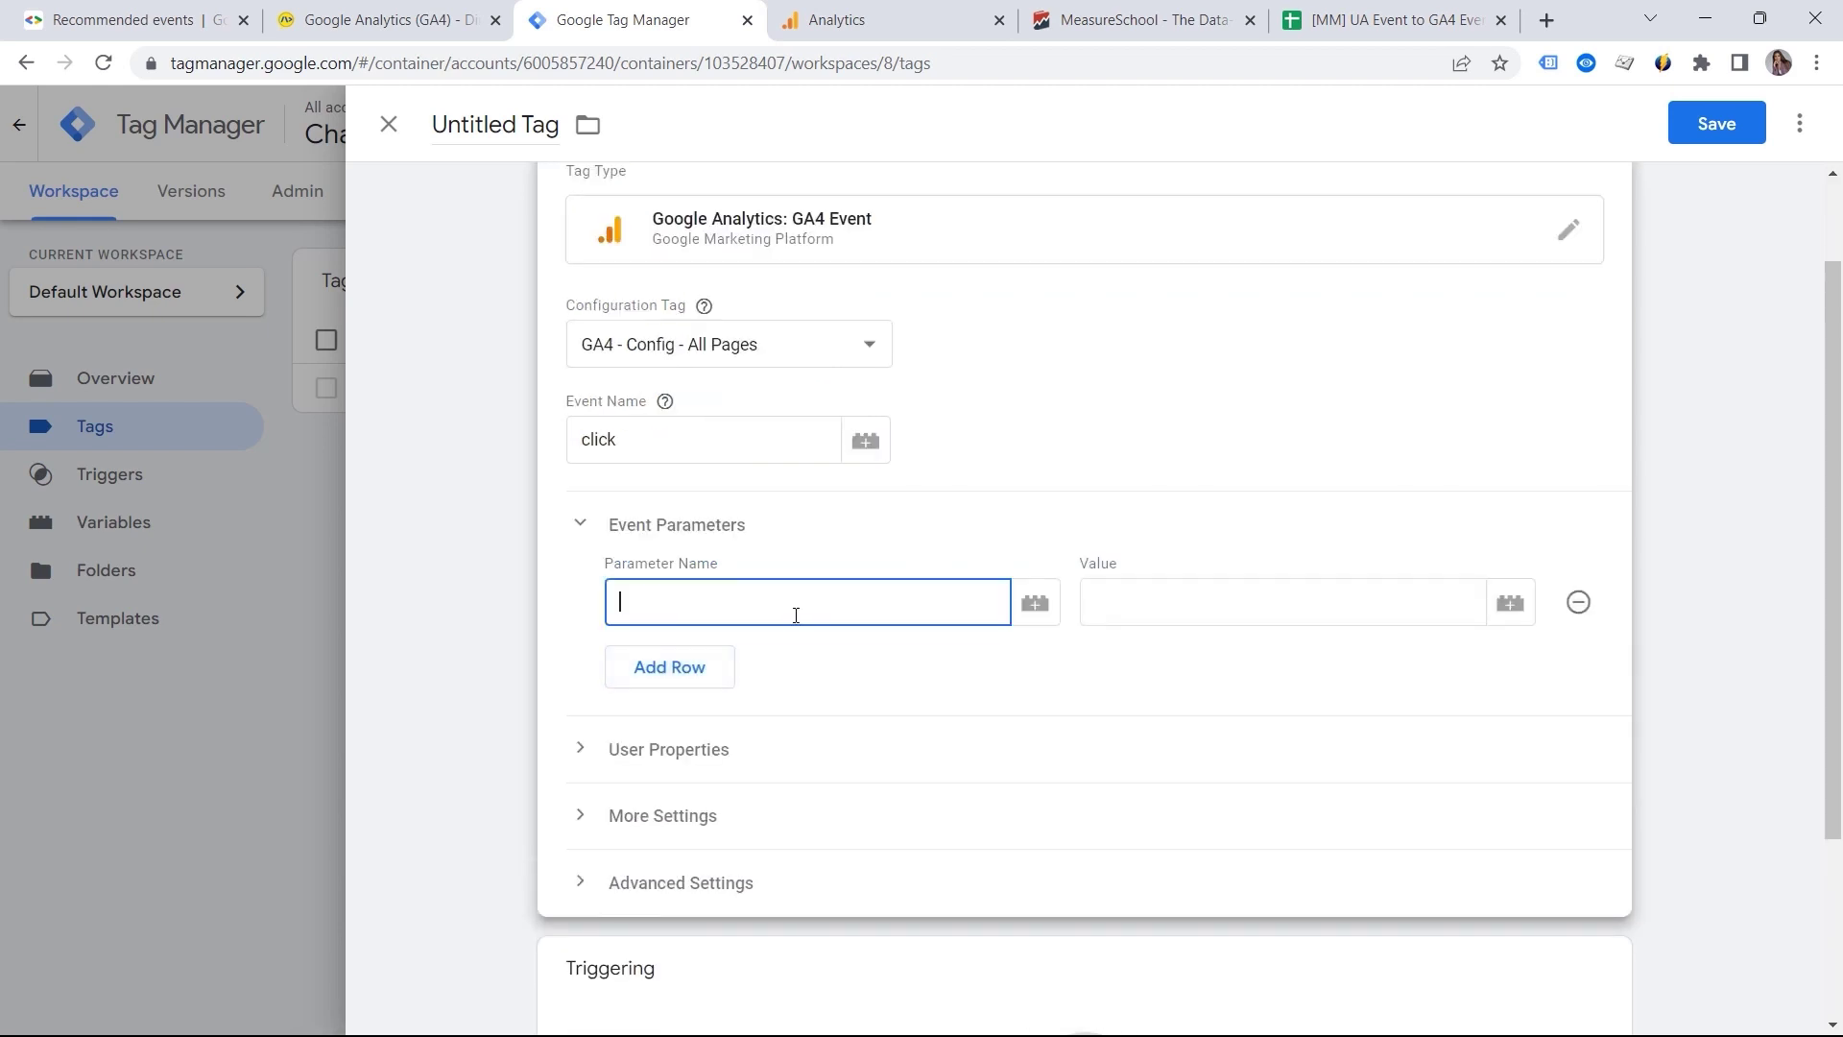
{"action": "type", "text": "type"}
{"action": "left_click", "coordinate": [1242, 588]}
{"action": "type", "text": "youtu"}
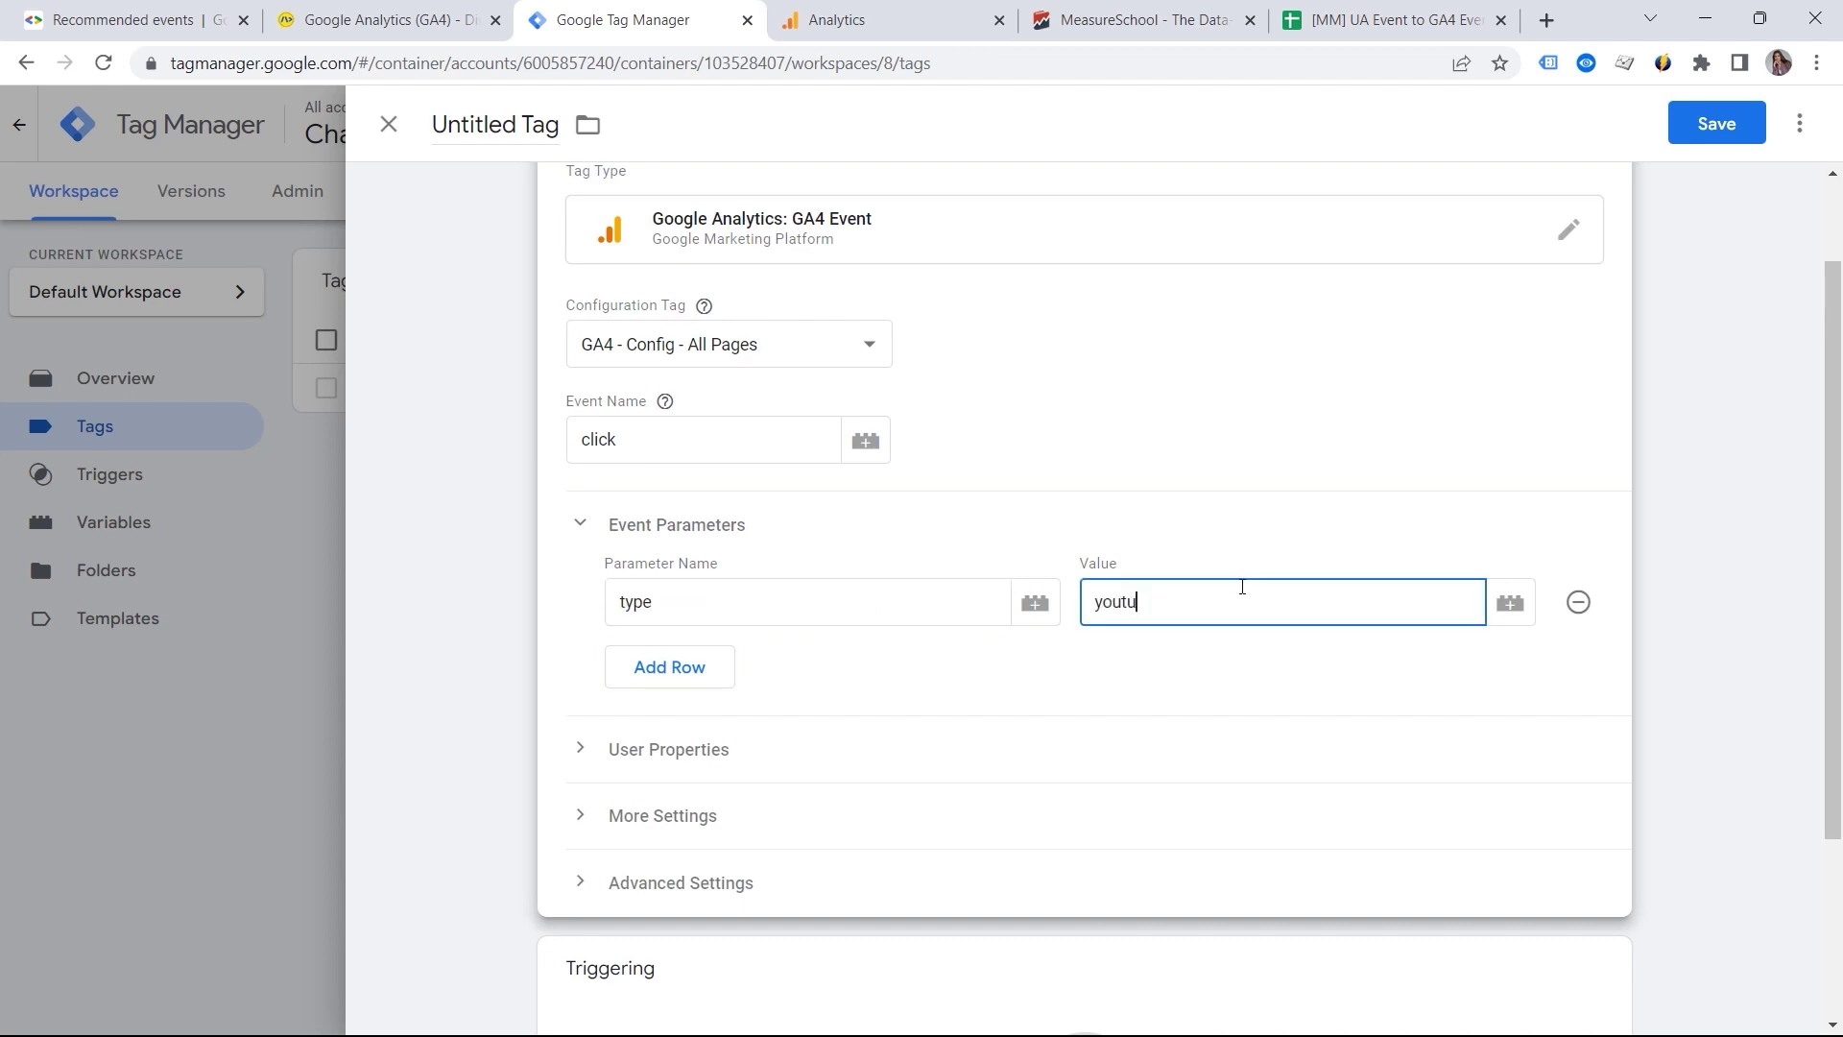
{"action": "type", "text": "be"}
{"action": "left_click", "coordinate": [681, 669]}
{"action": "left_click", "coordinate": [681, 662]}
{"action": "type", "text": "lo"}
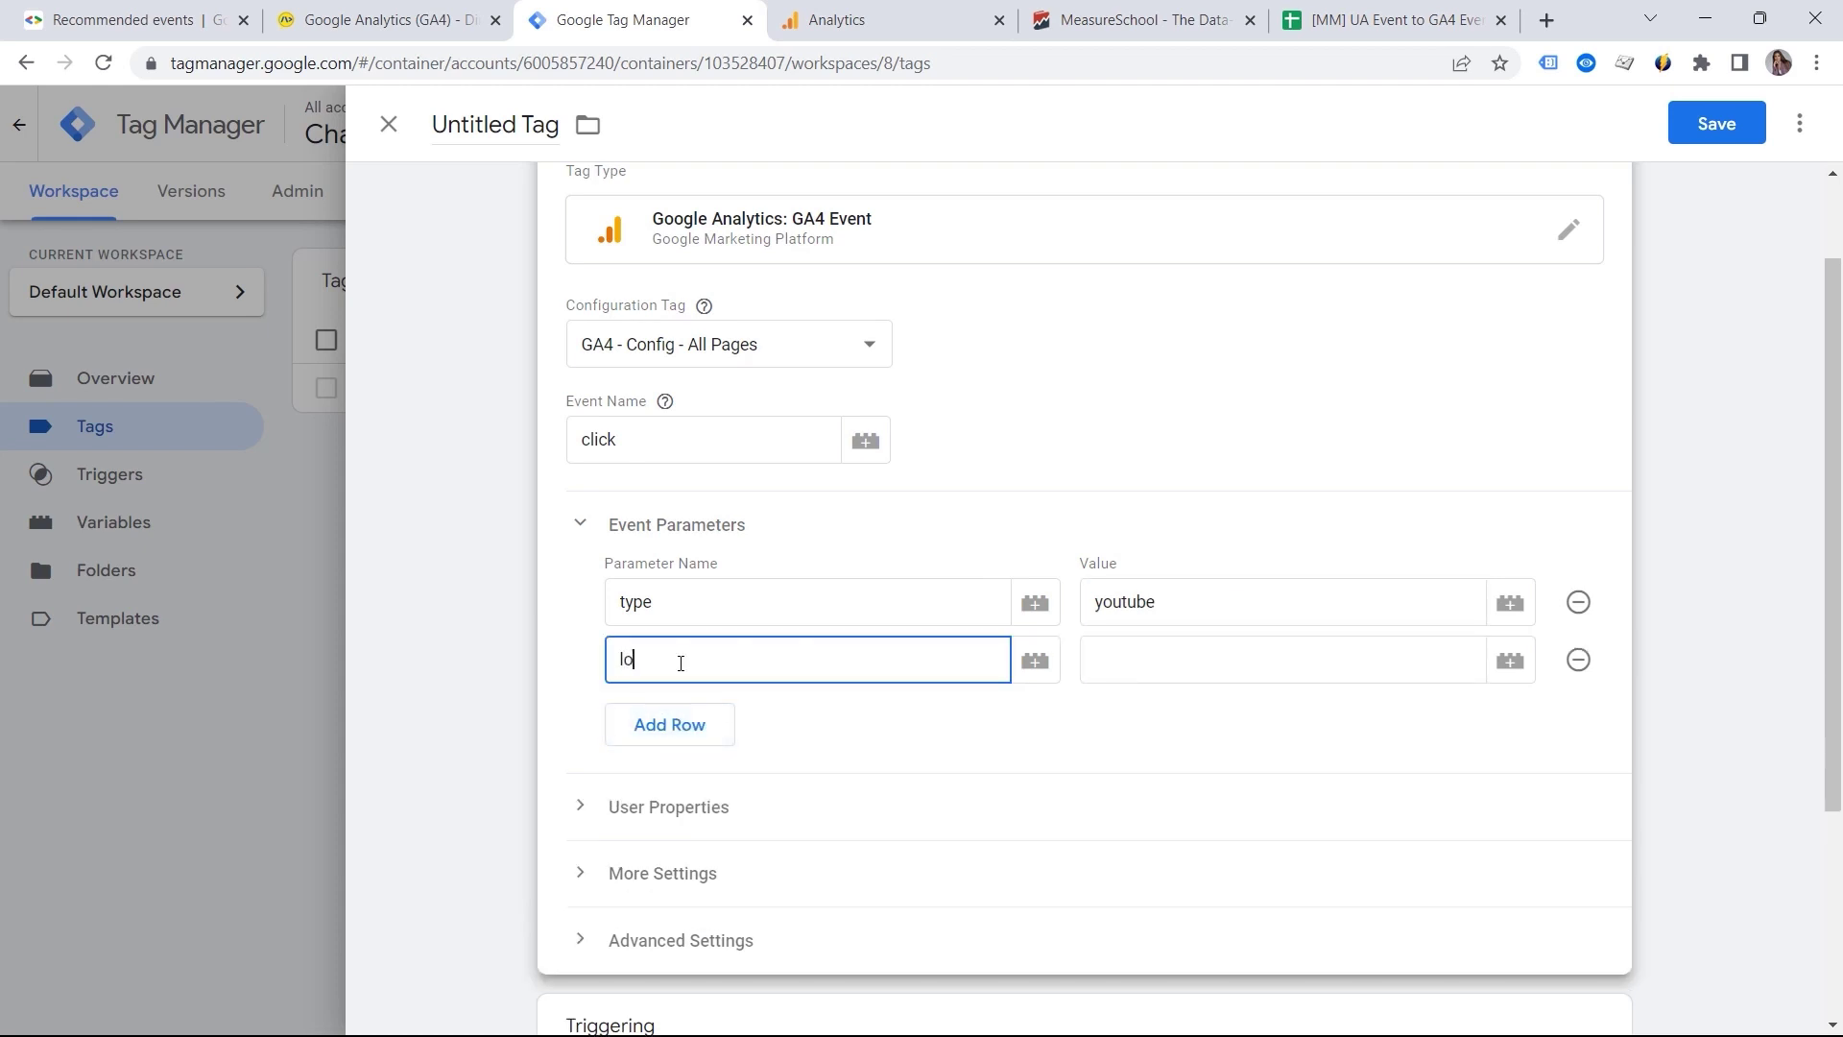
{"action": "type", "text": "cation"}
{"action": "left_click", "coordinate": [1116, 662]}
{"action": "type", "text": "footer"}
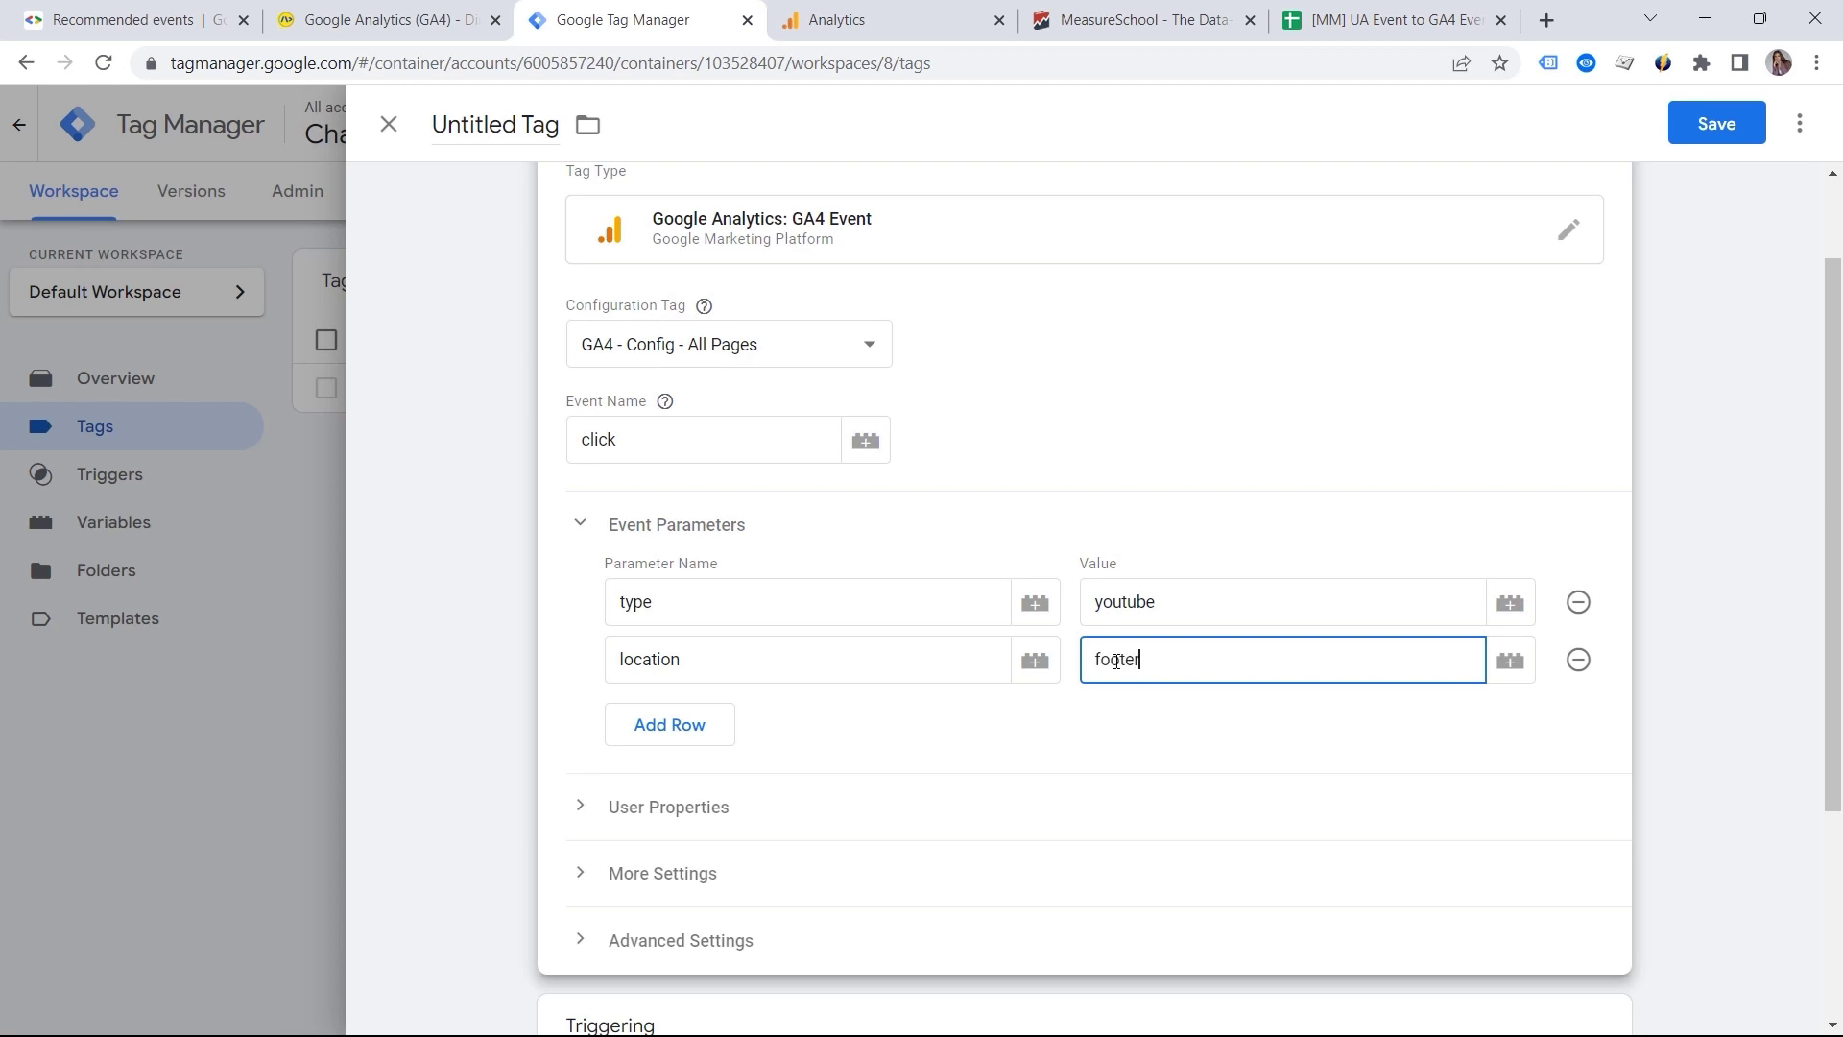
Fire it on Click - Youtube, name it 'GA4 - event - YT click', and save.
{"action": "scroll", "coordinate": [1116, 642], "scroll_direction": "down", "scroll_amount": 3}
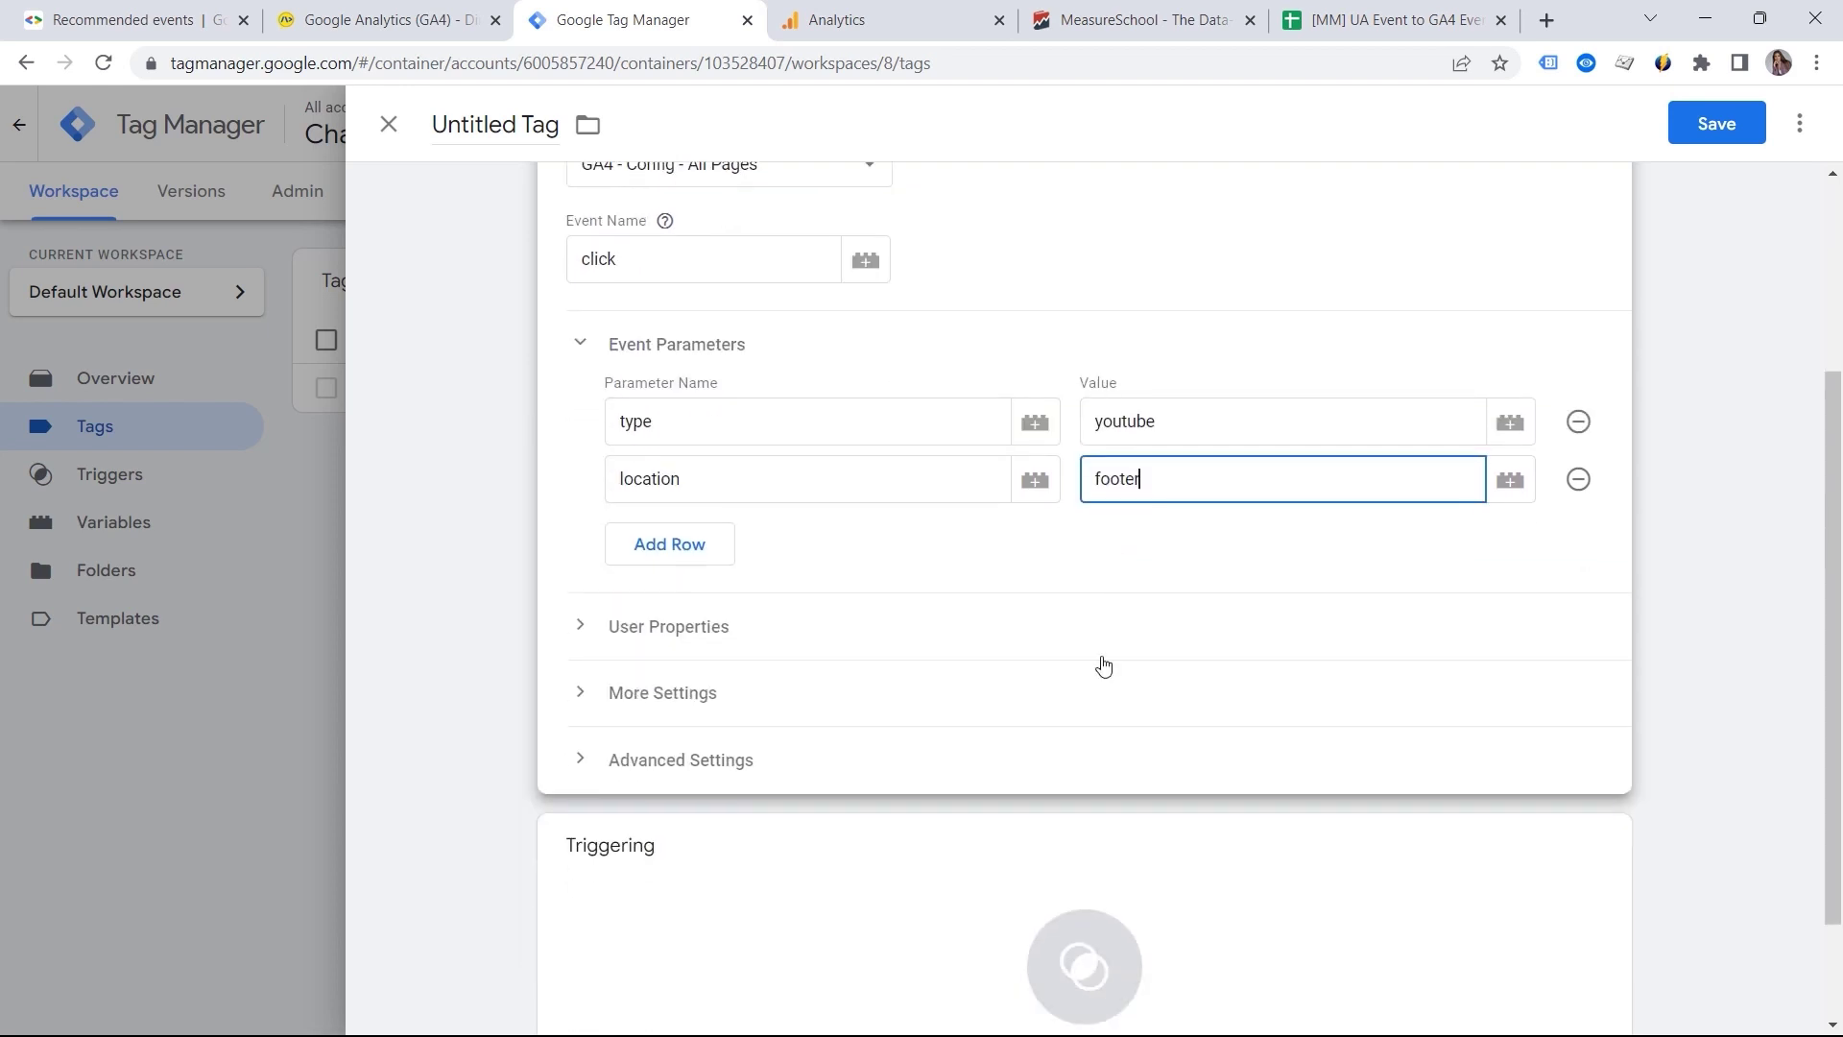
{"action": "left_click", "coordinate": [966, 860]}
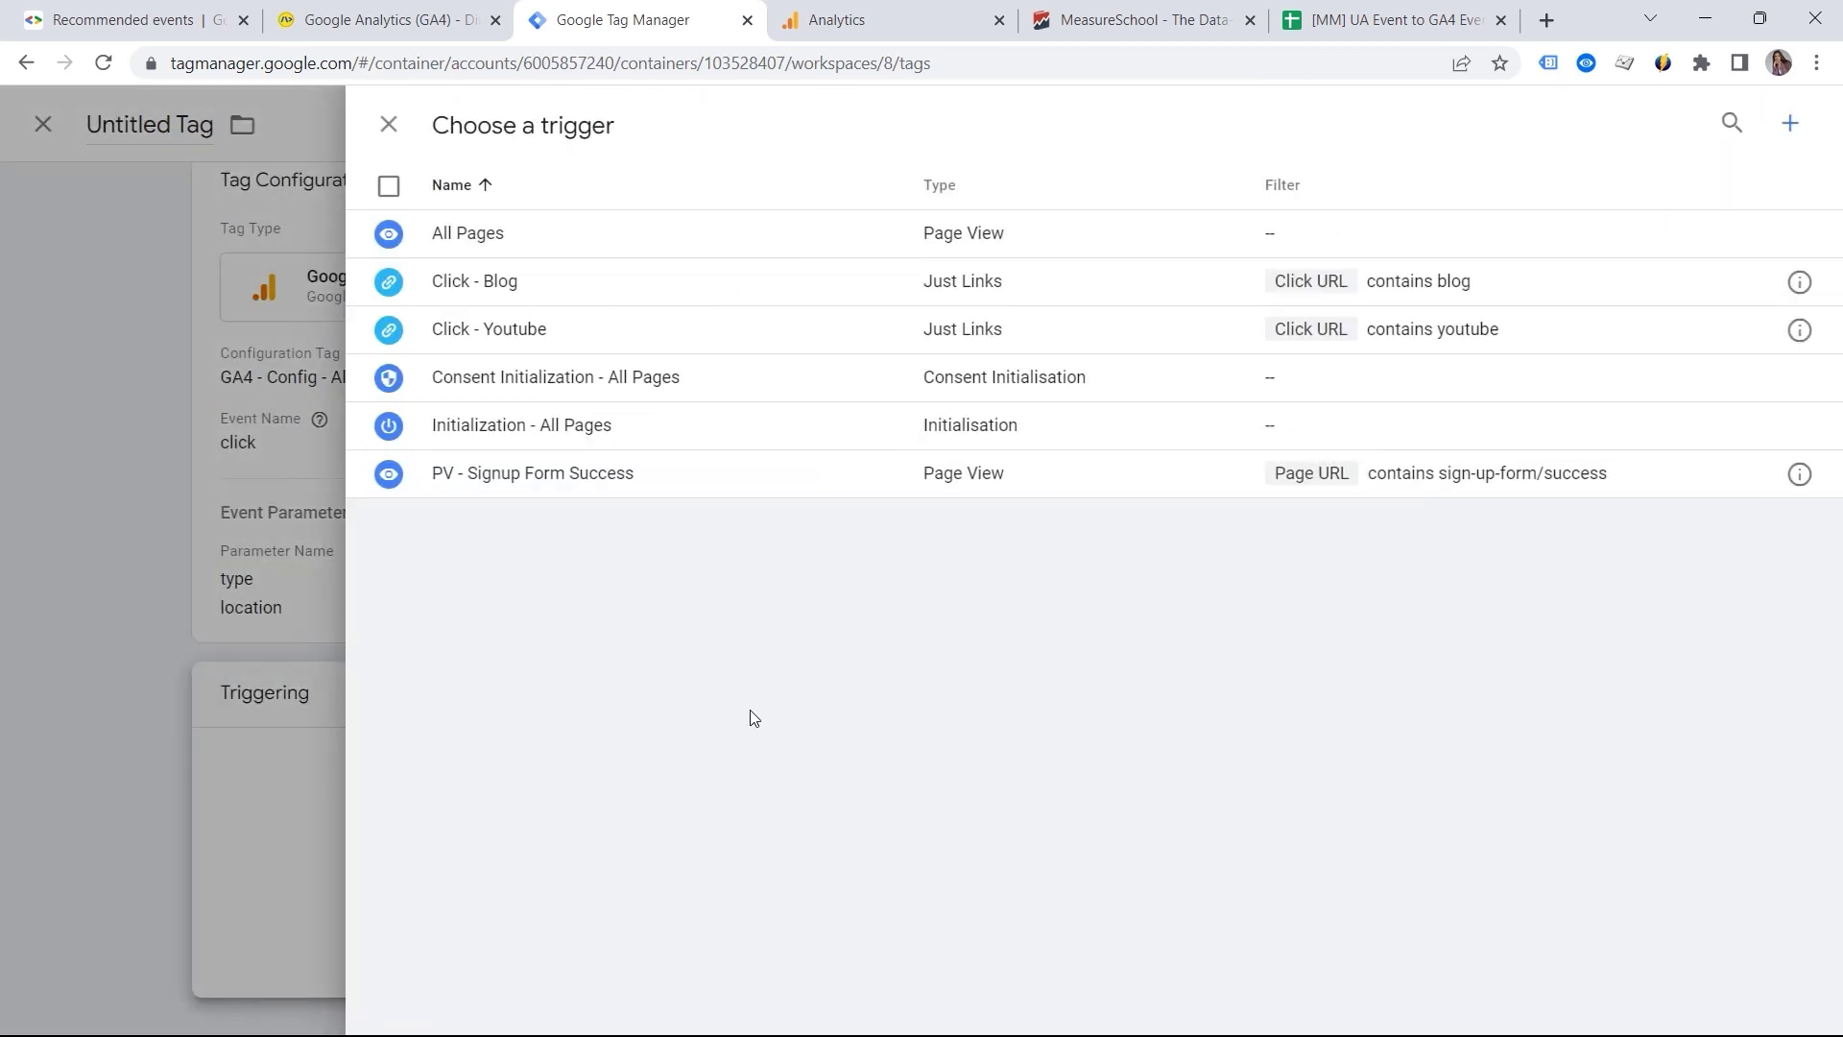
{"action": "left_click", "coordinate": [538, 329]}
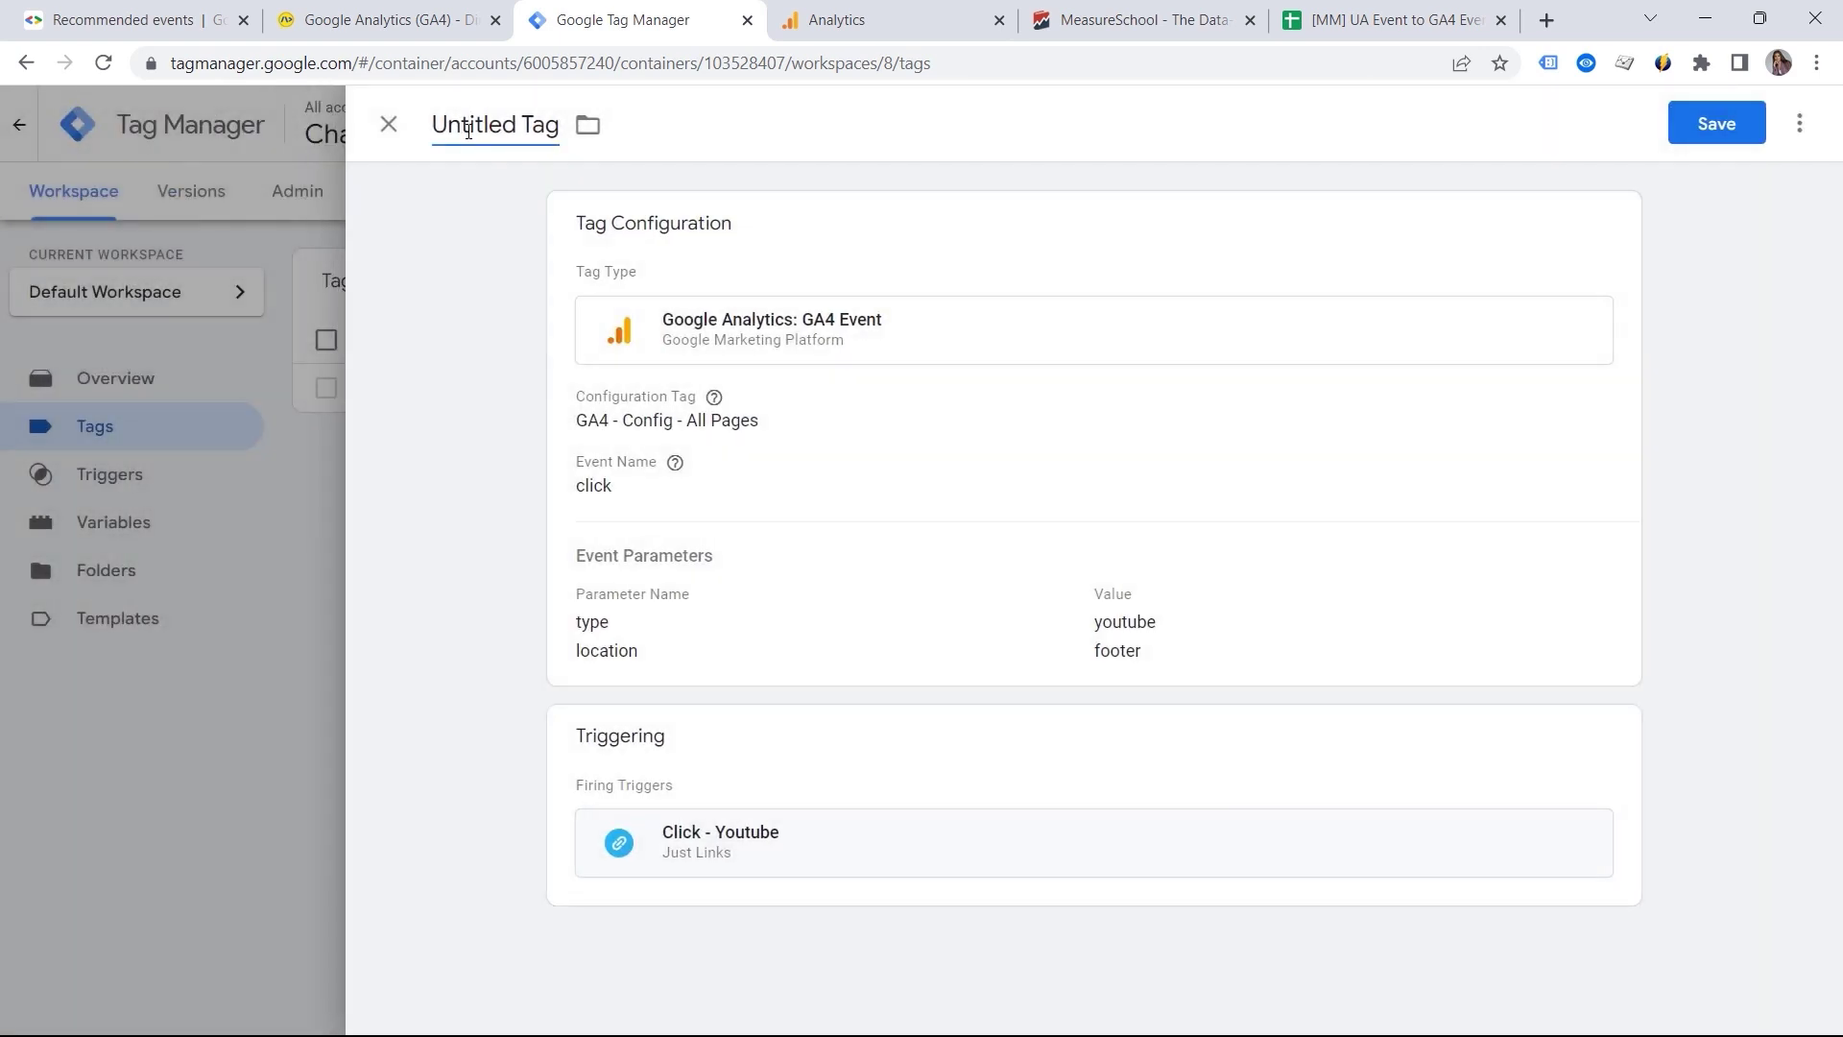
{"action": "left_click", "coordinate": [469, 130]}
{"action": "type", "text": "GA4 - event - Y"}
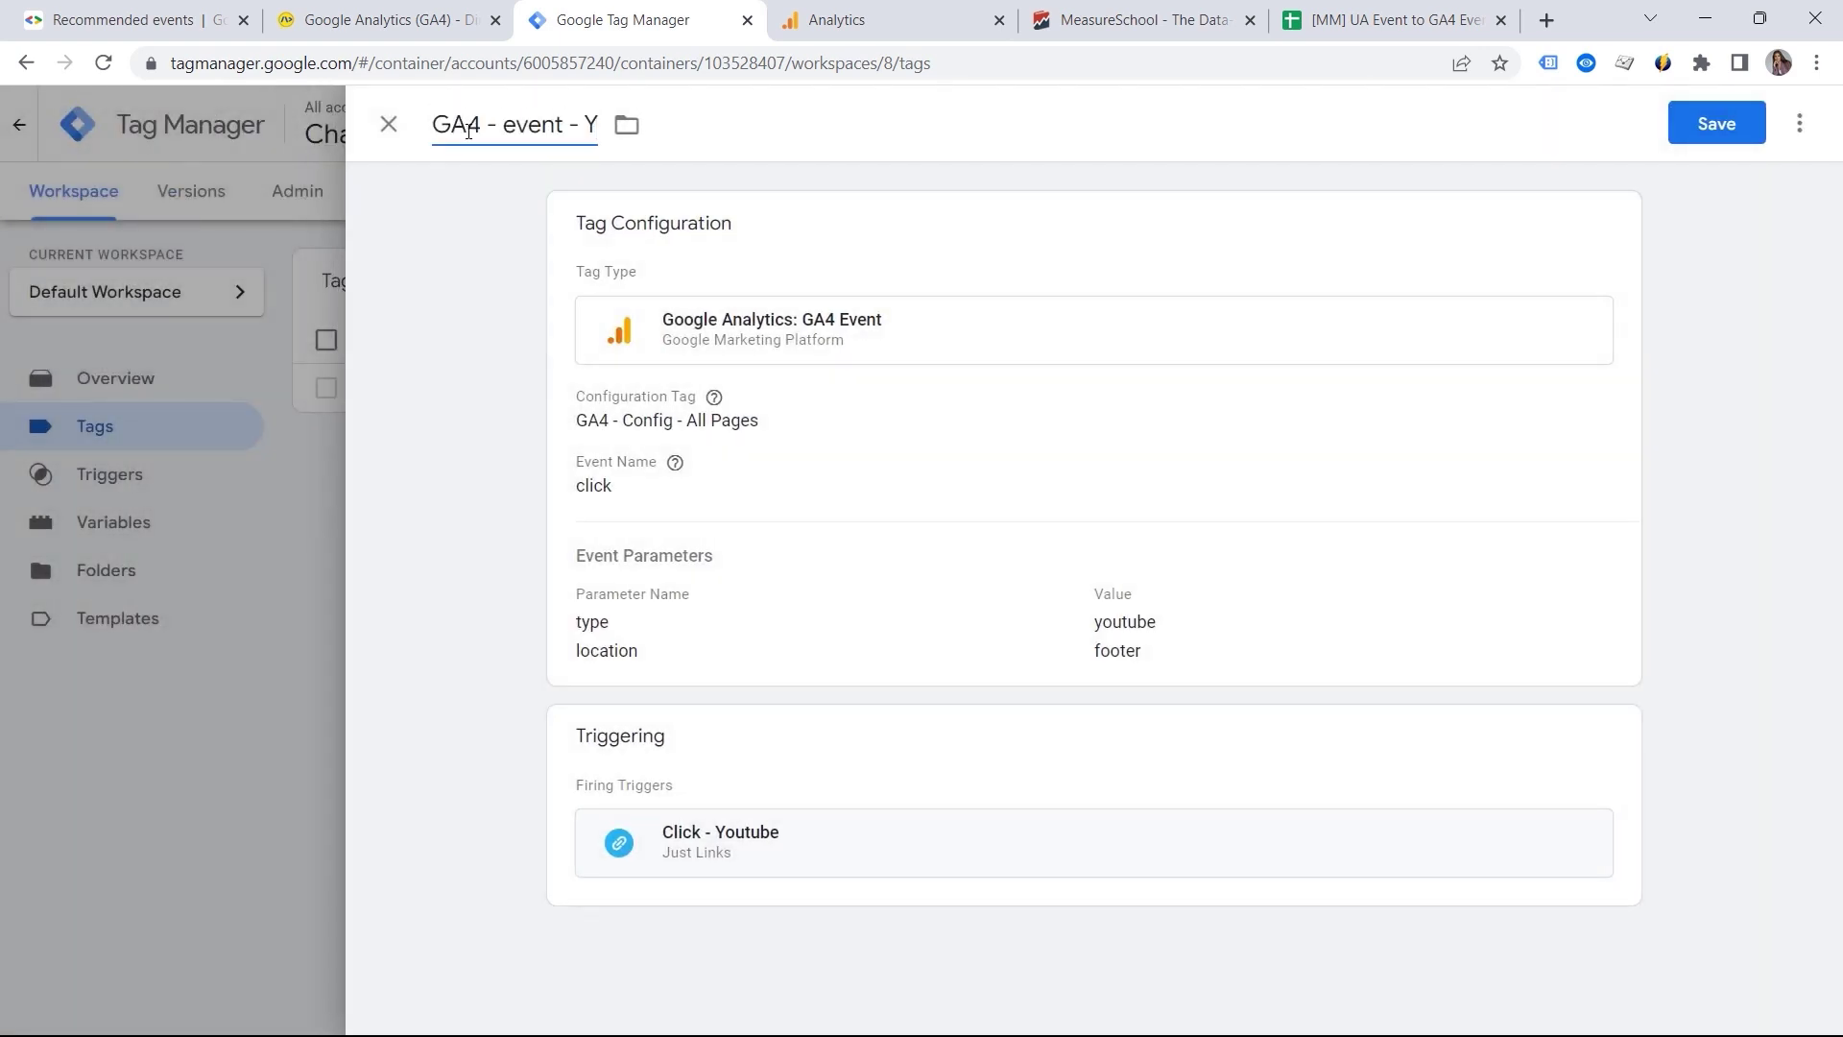
{"action": "type", "text": "T click"}
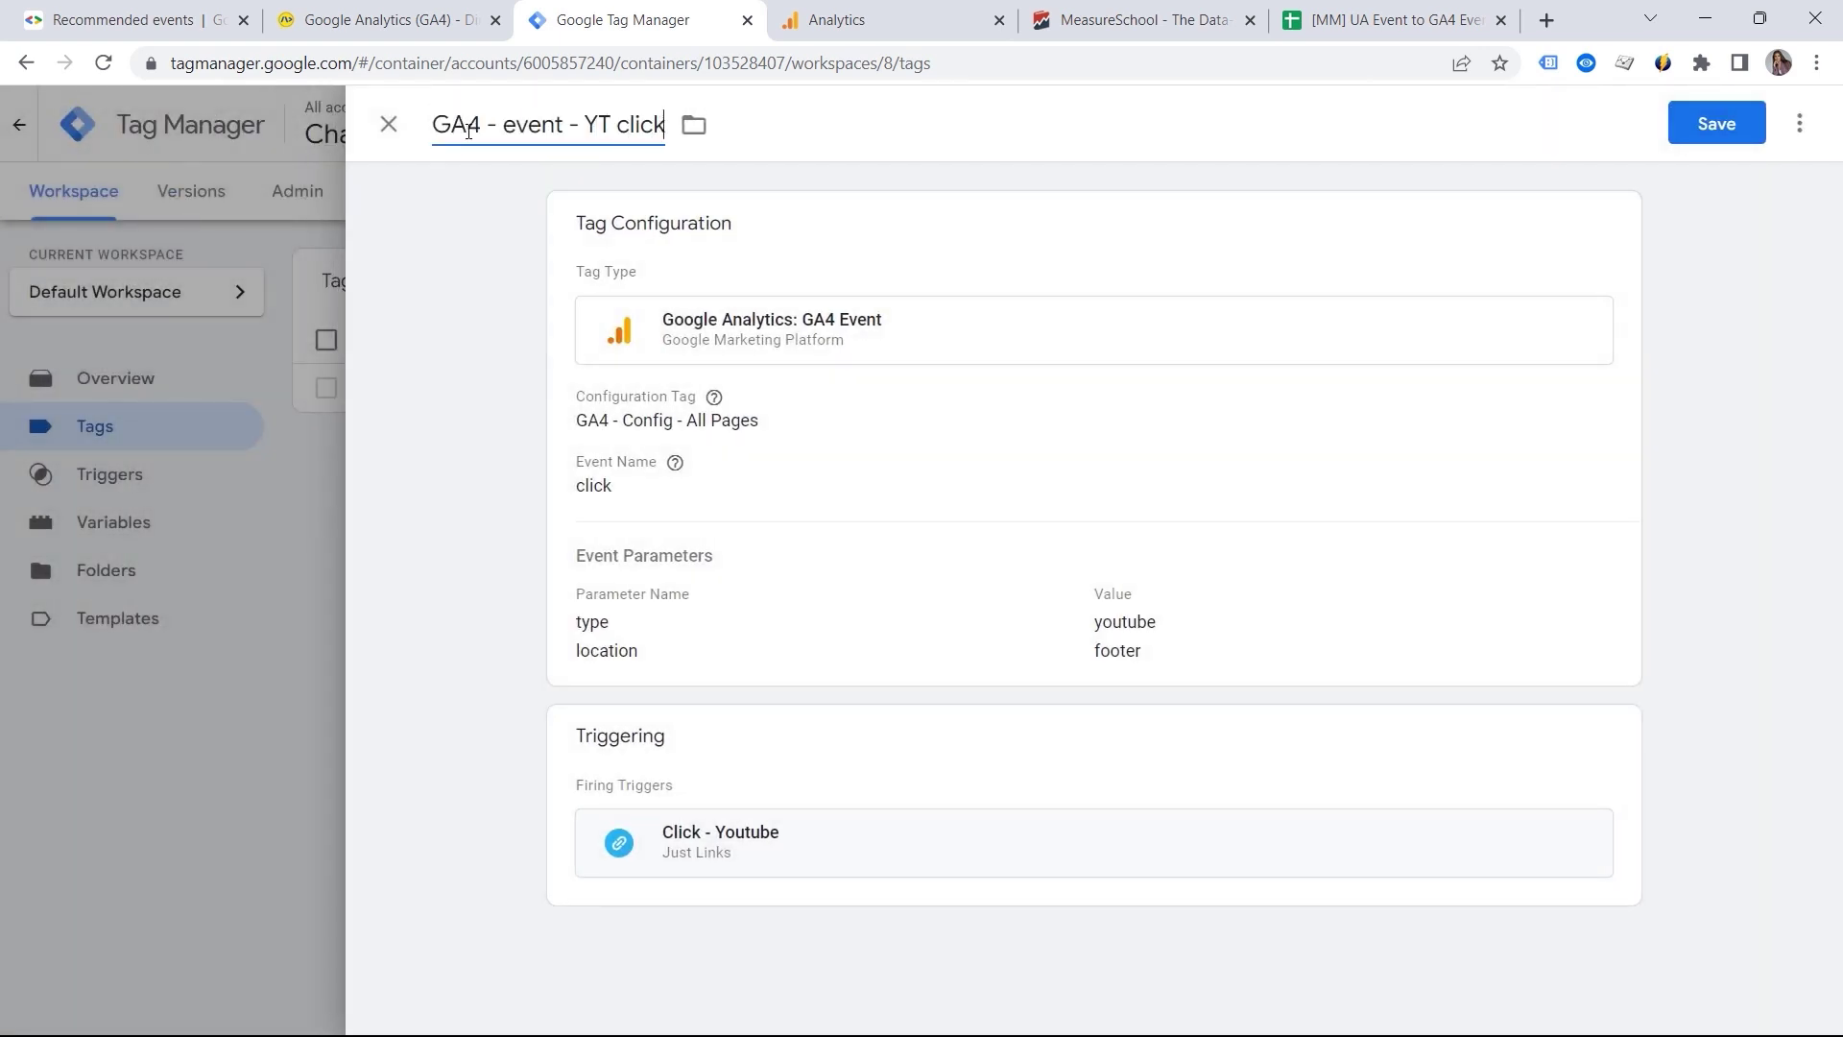
{"action": "left_click", "coordinate": [1717, 126]}
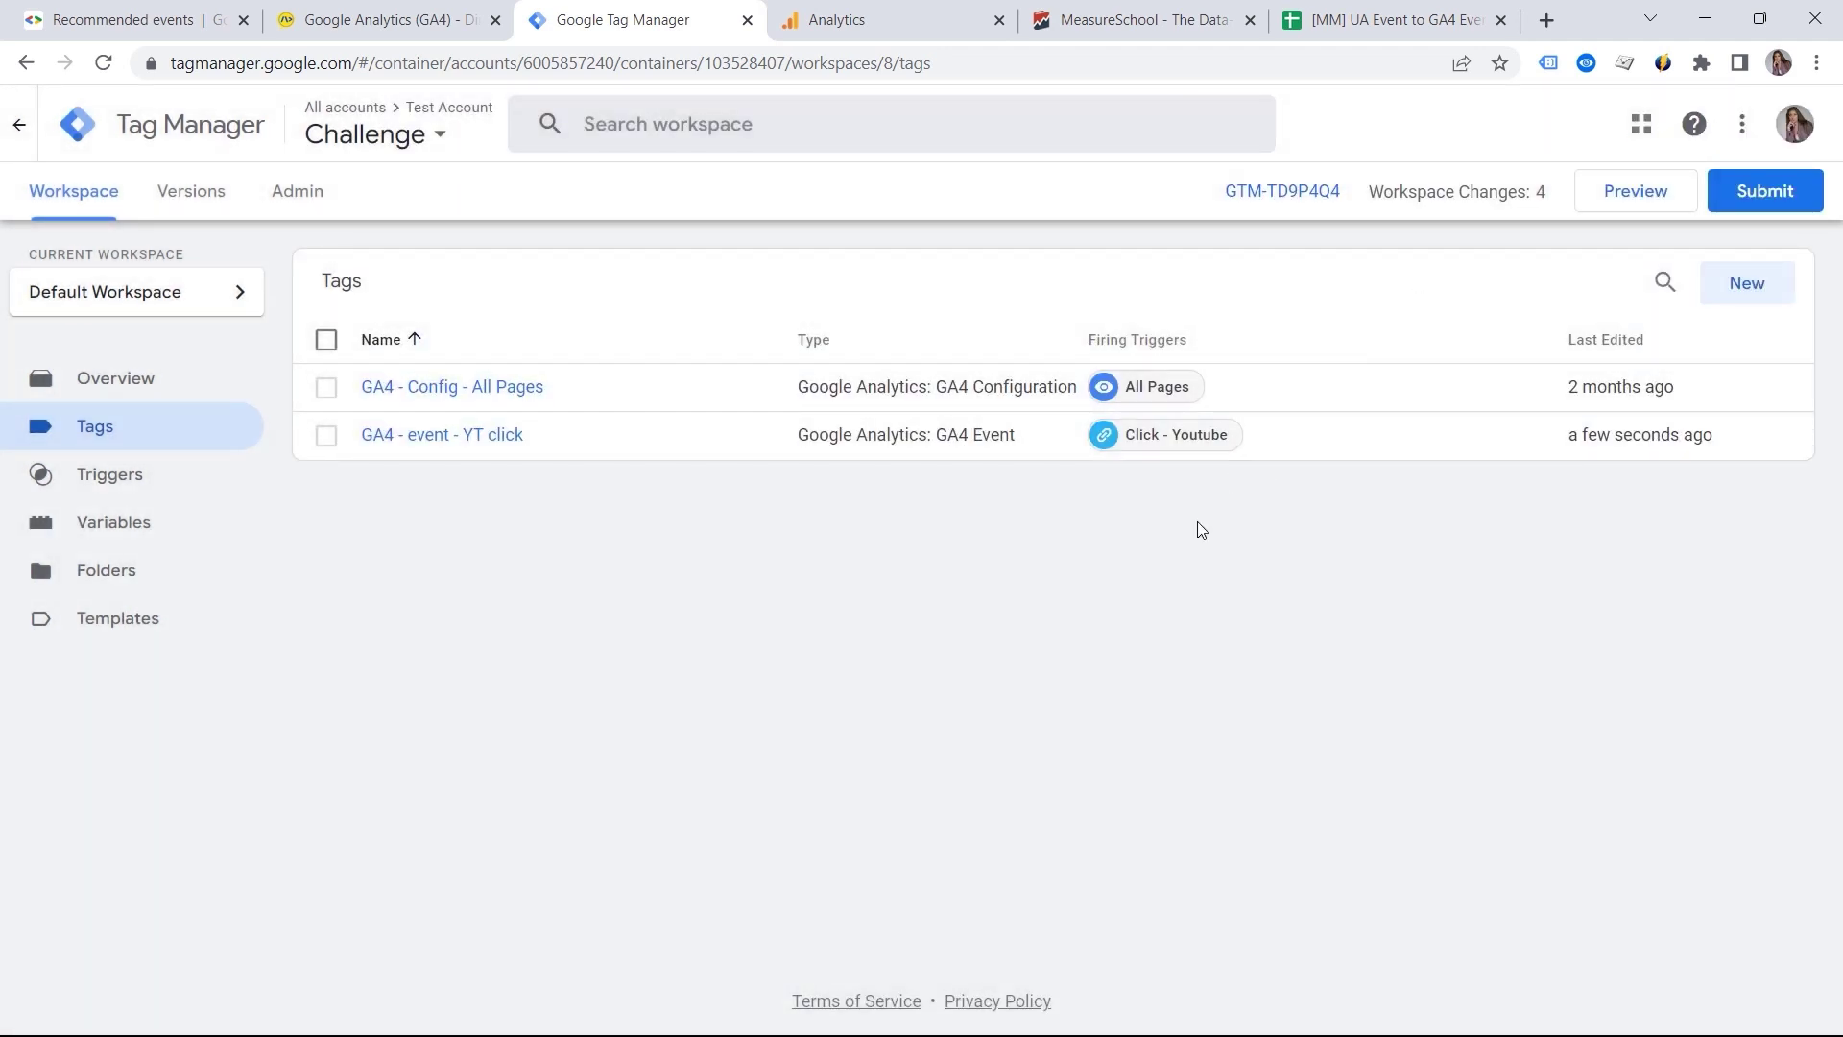
Start another GA4 Event tag linked to GA4 - Config - All Pages with event name 'click'.
{"action": "left_click", "coordinate": [1745, 296]}
{"action": "left_click", "coordinate": [967, 322]}
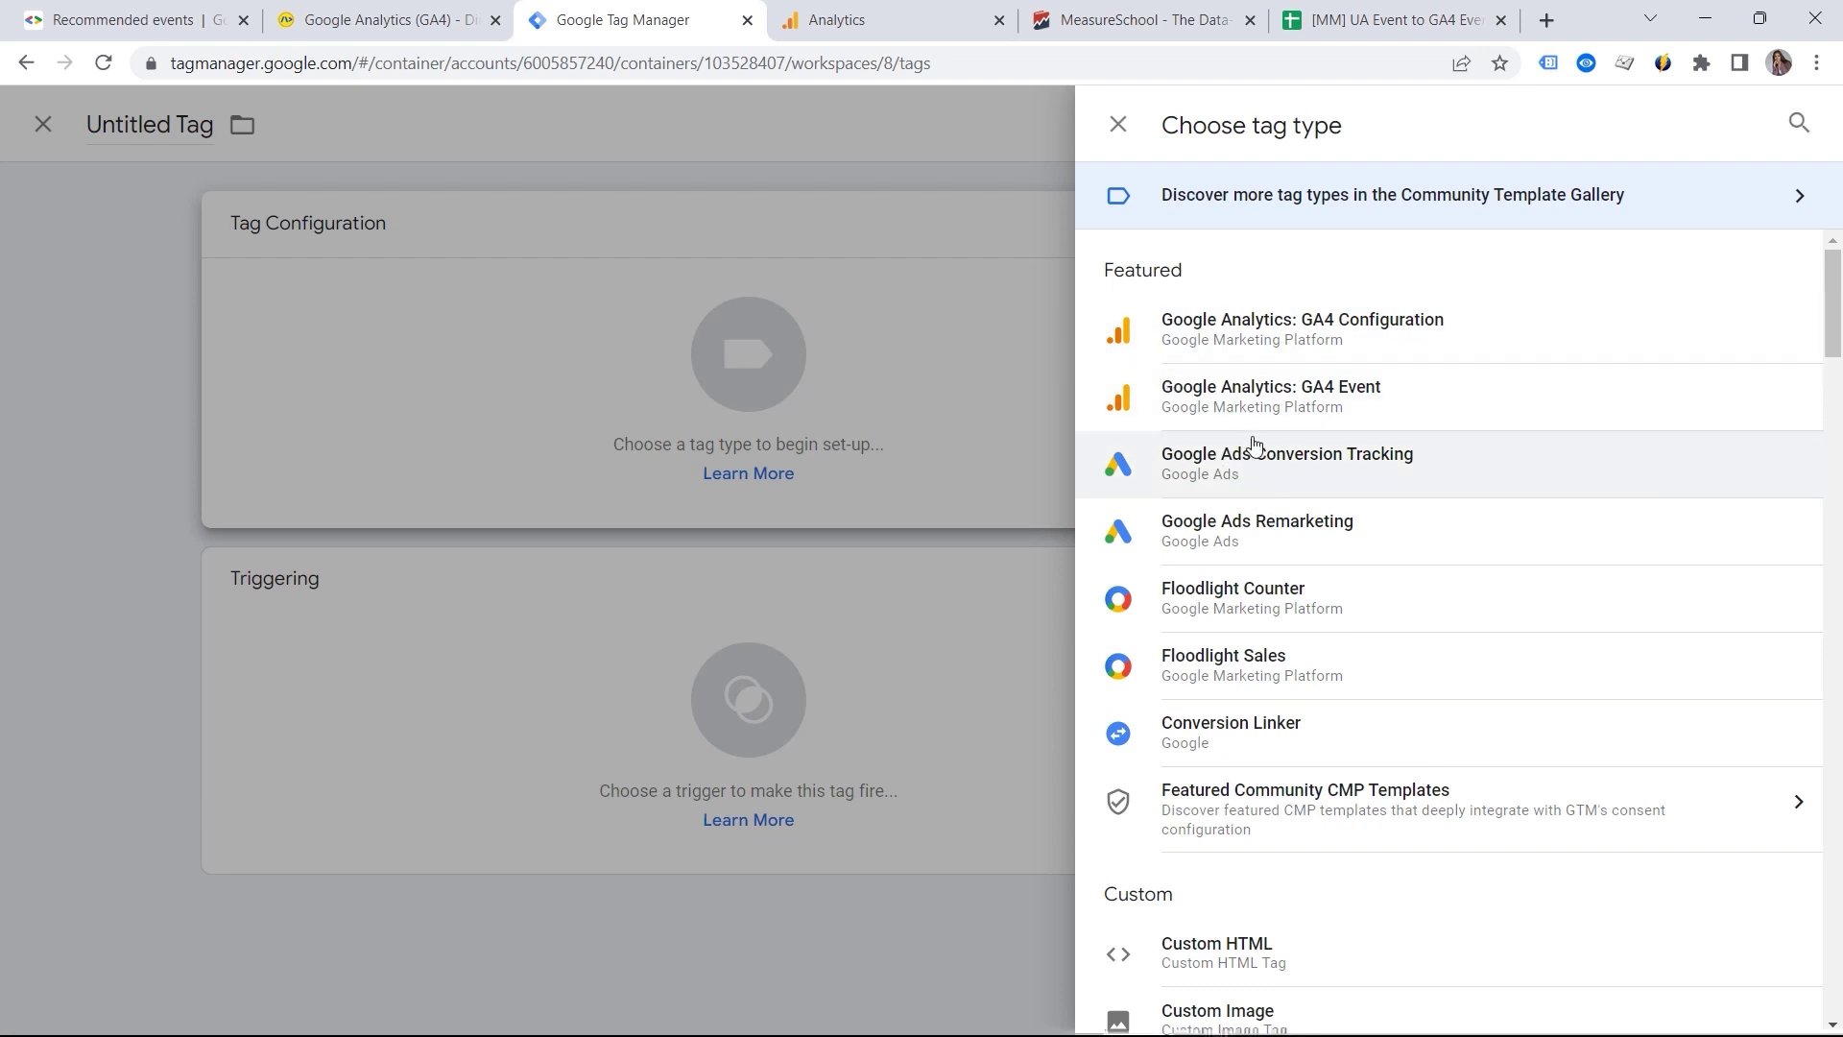
{"action": "left_click", "coordinate": [1258, 410]}
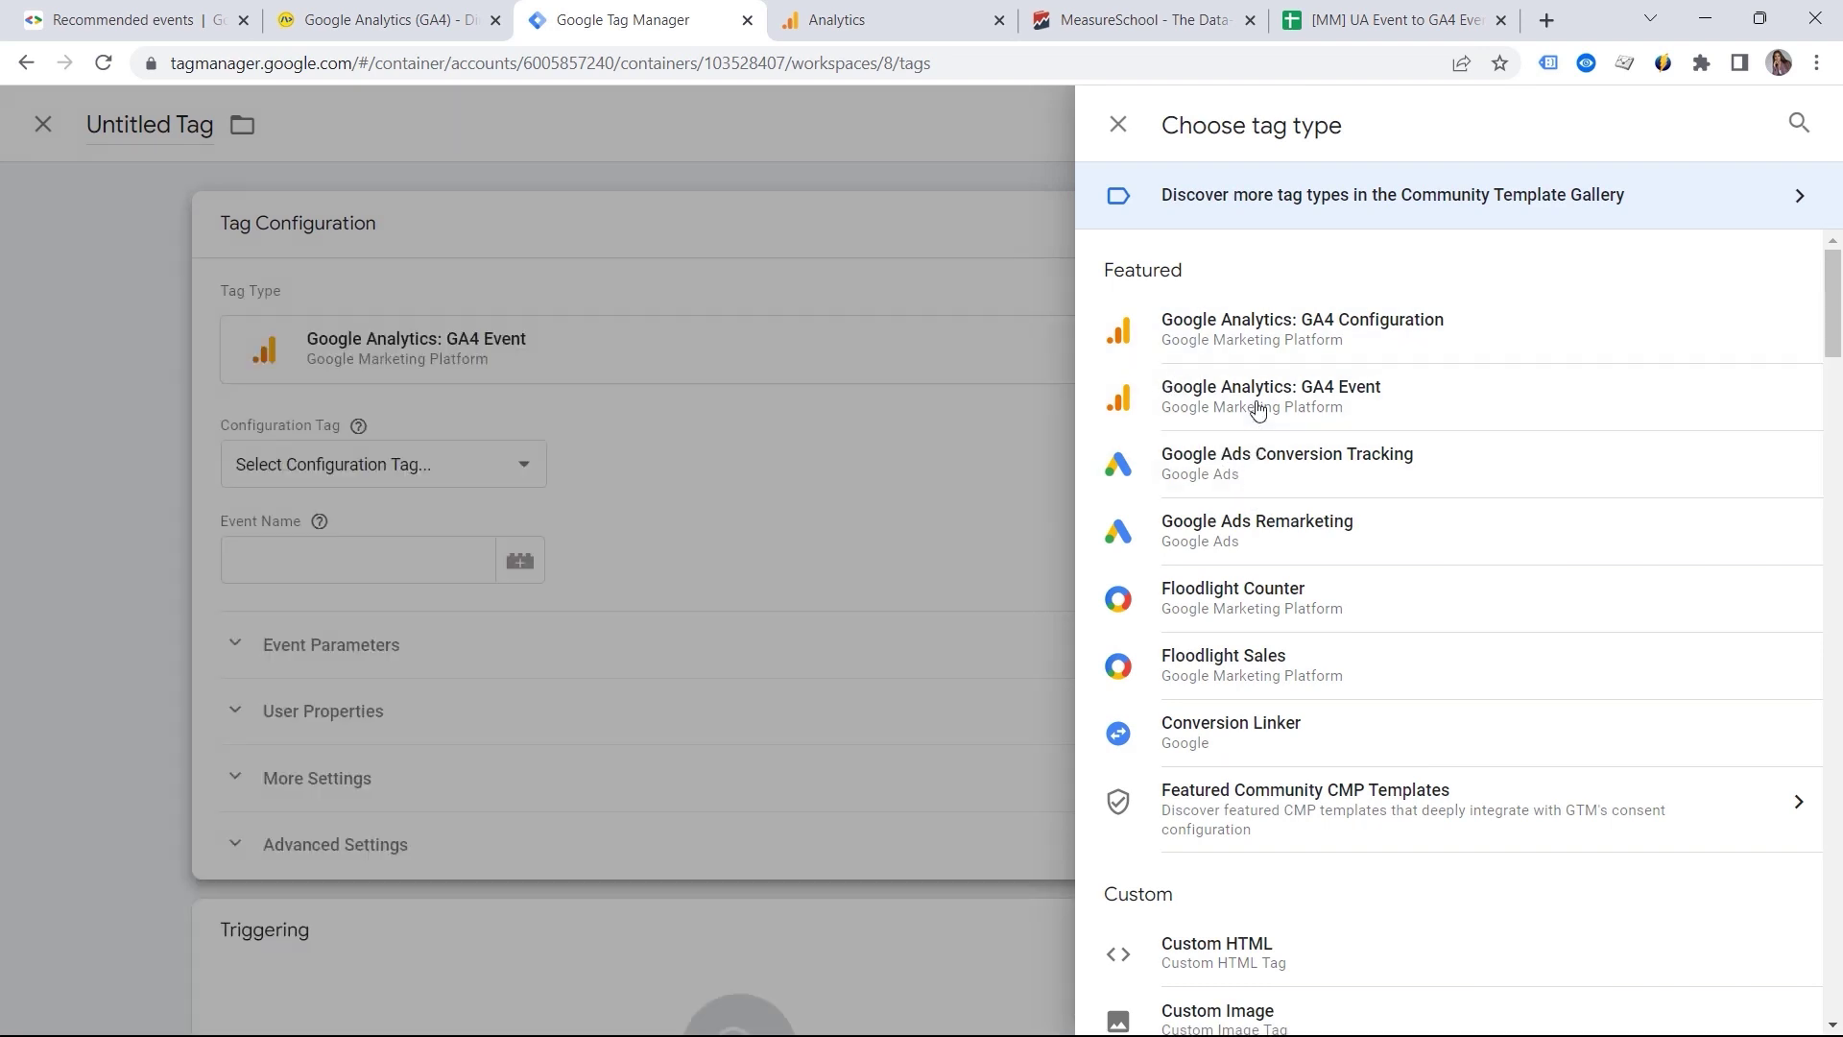
{"action": "left_click", "coordinate": [770, 468]}
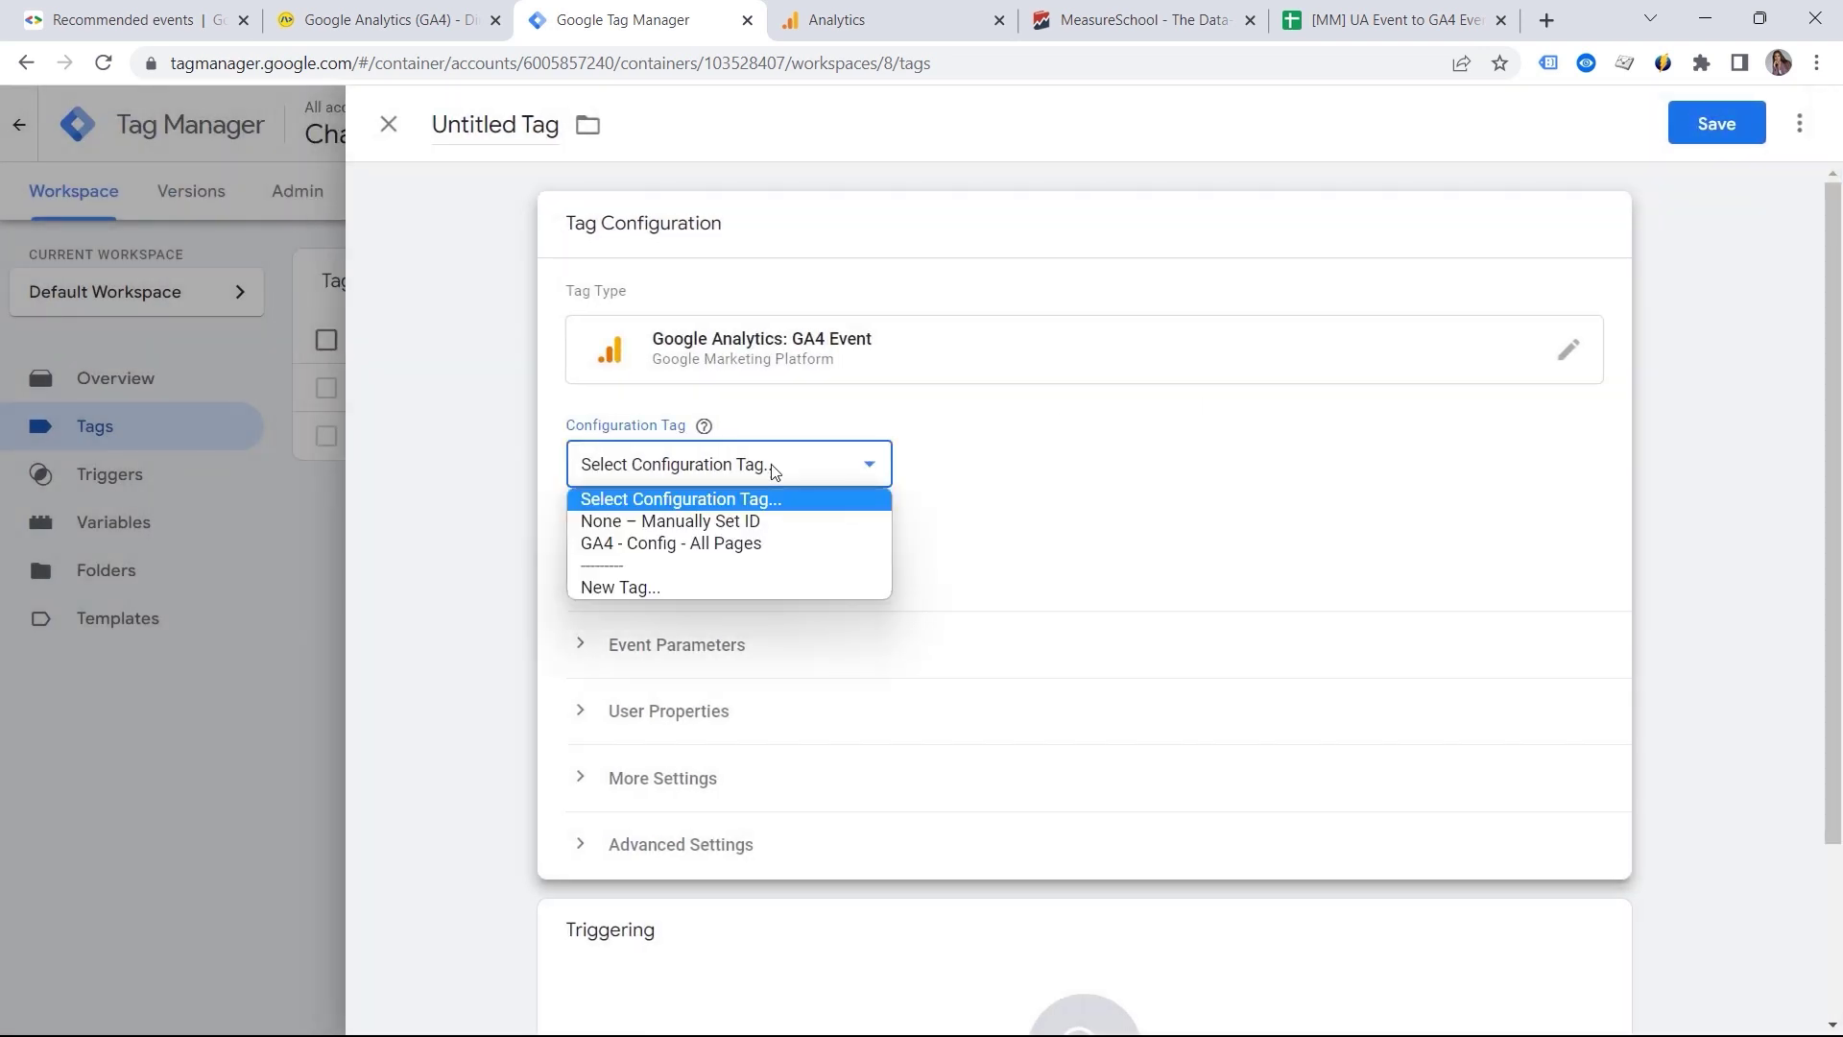
{"action": "left_click", "coordinate": [747, 543]}
{"action": "left_click", "coordinate": [712, 560]}
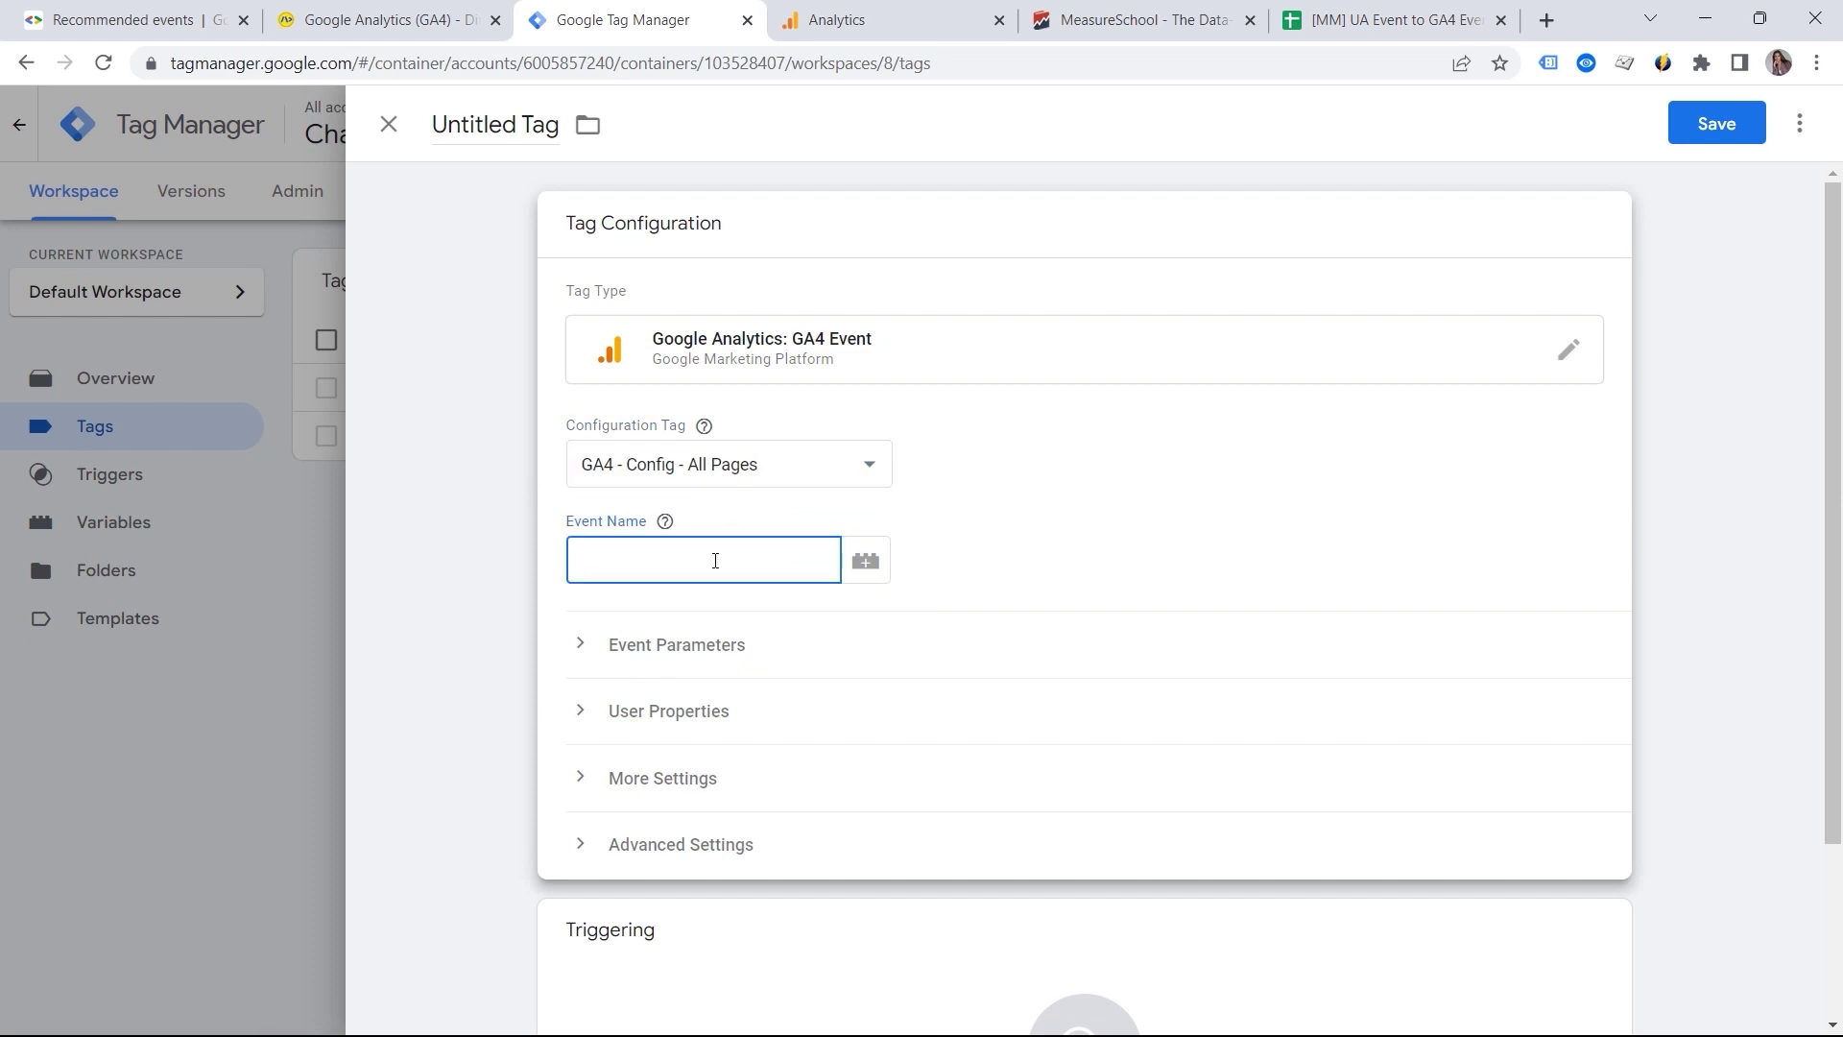
{"action": "type", "text": "click"}
Add event parameters type = blog and location = navbar.
{"action": "left_click", "coordinate": [715, 646]}
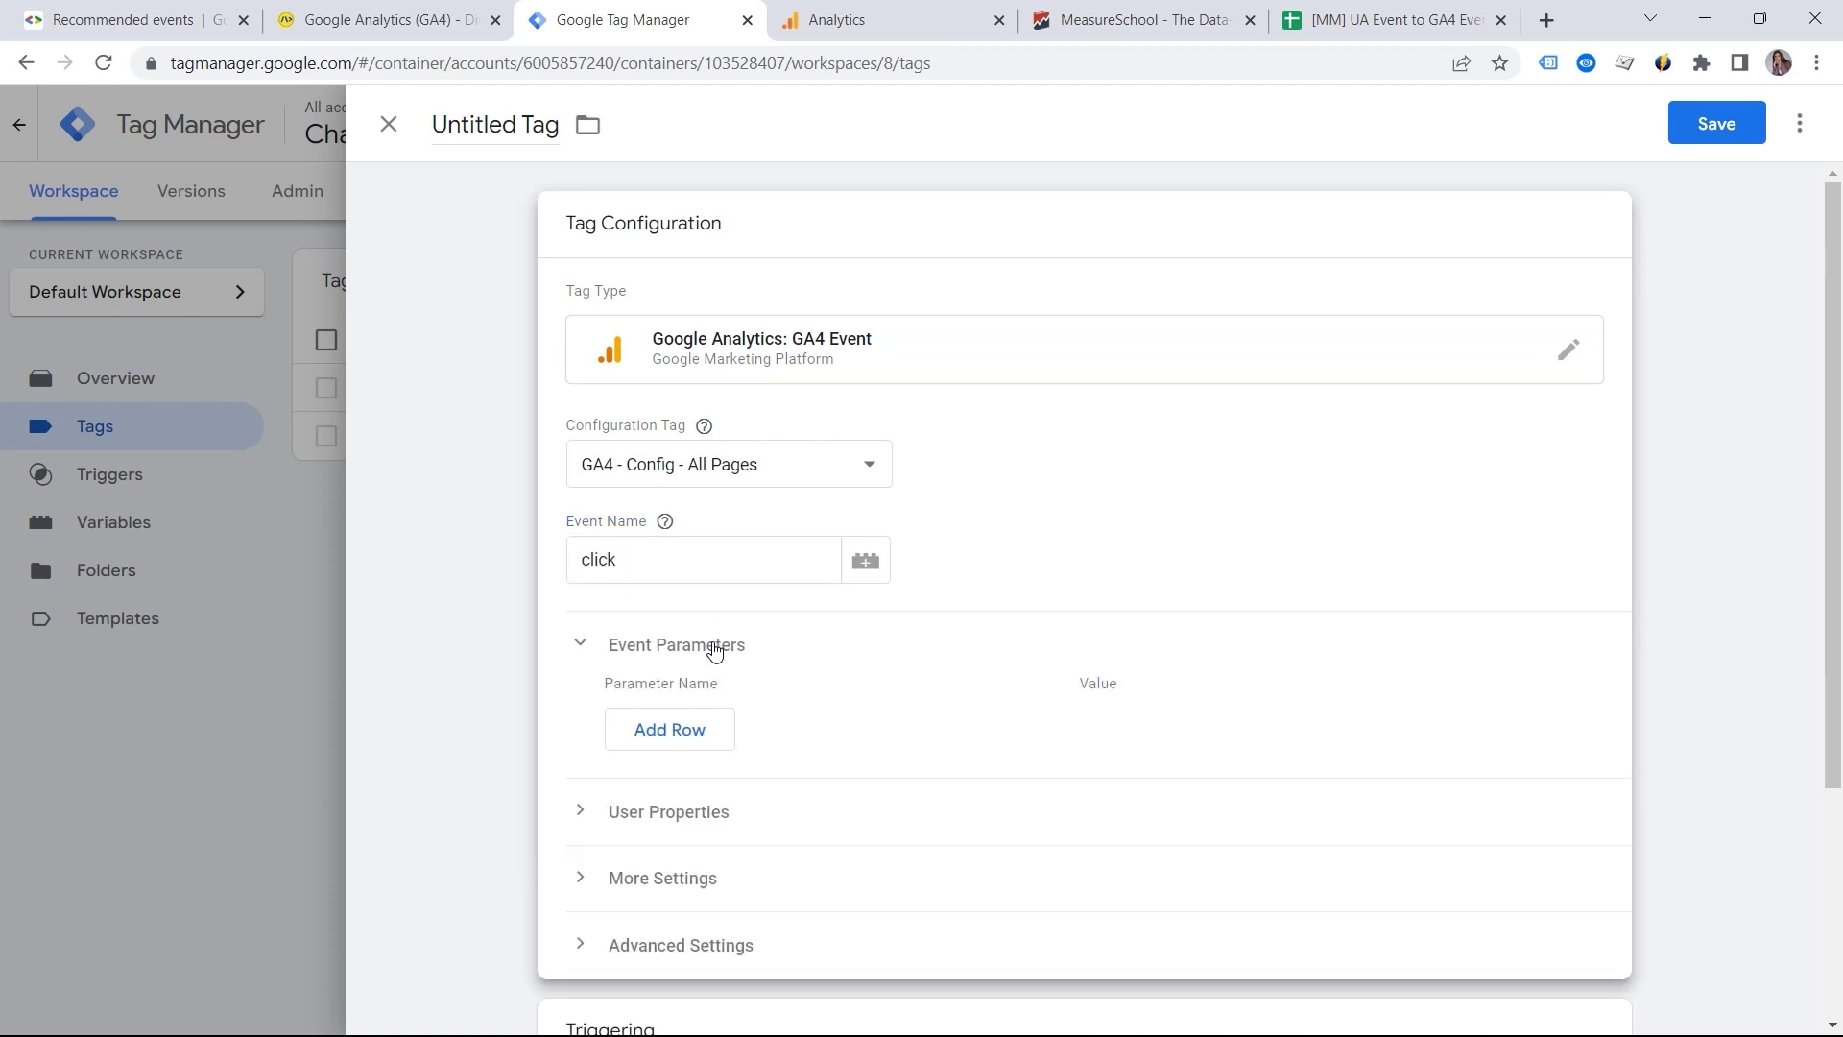
{"action": "left_click", "coordinate": [727, 726]}
{"action": "left_click", "coordinate": [714, 713]}
{"action": "type", "text": "type"}
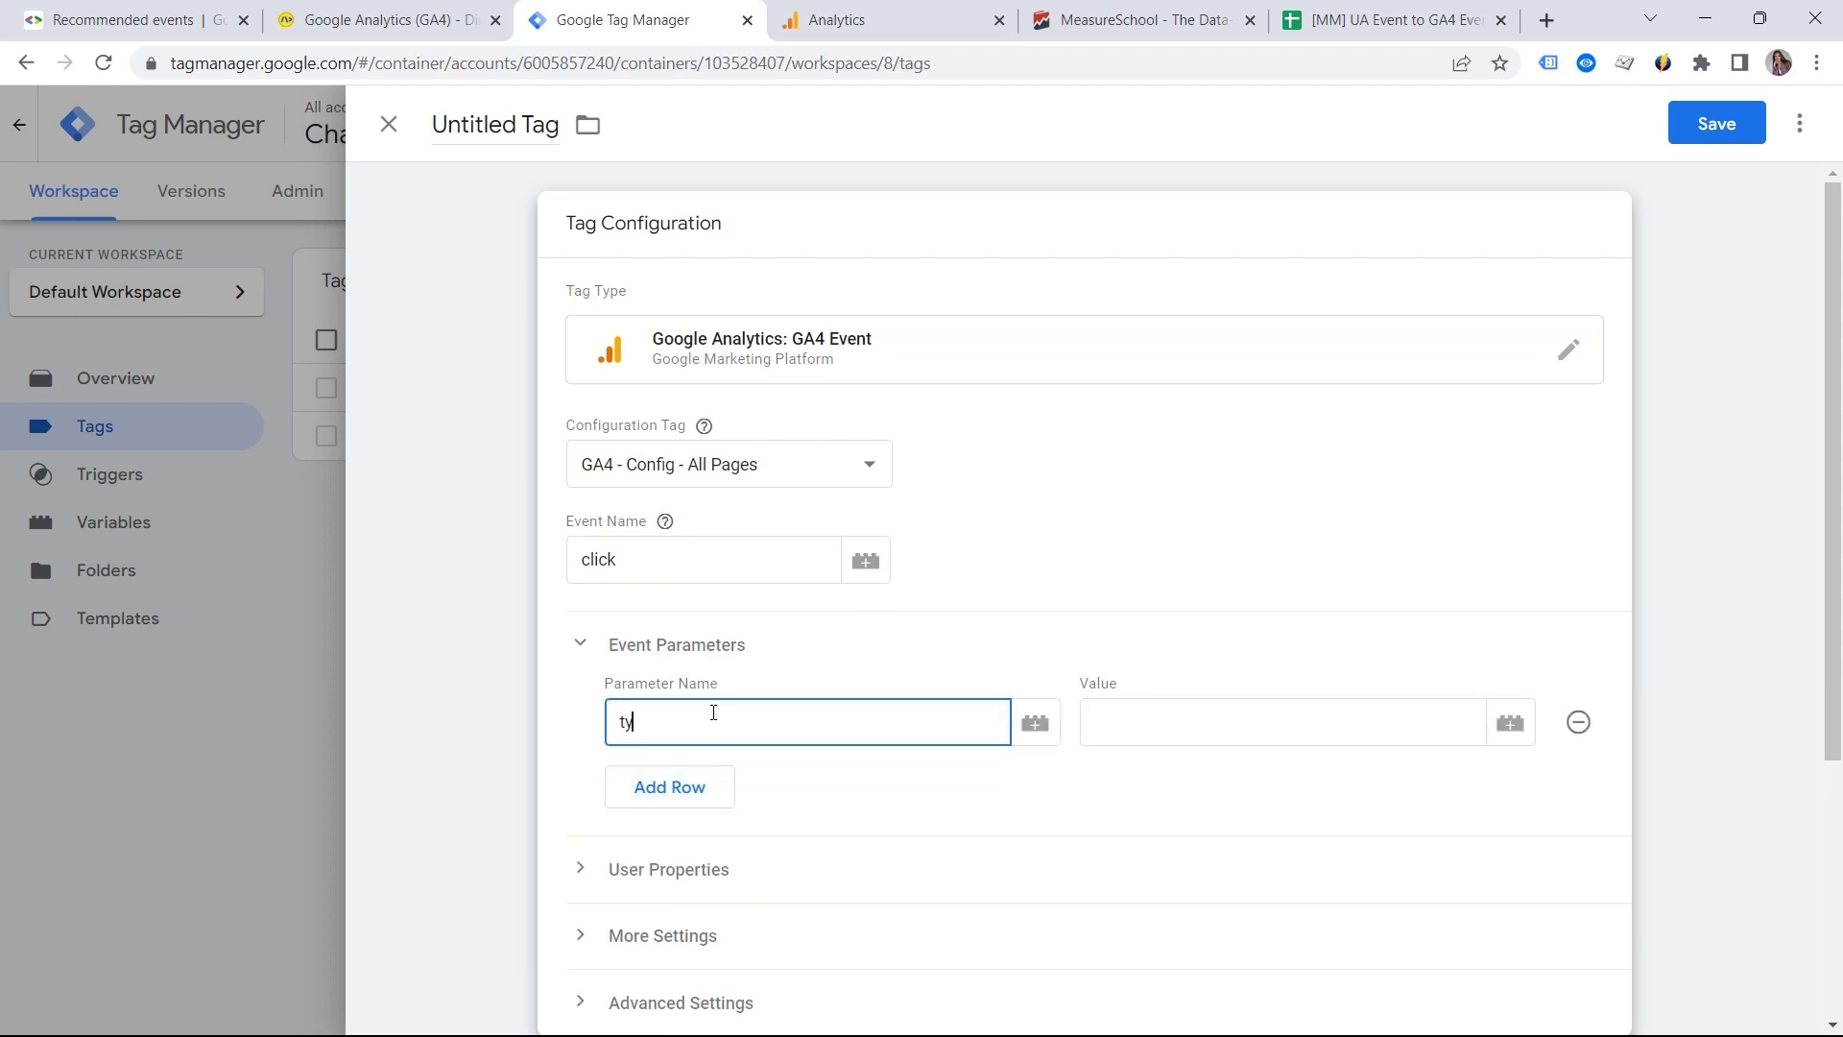
{"action": "left_click", "coordinate": [1122, 708]}
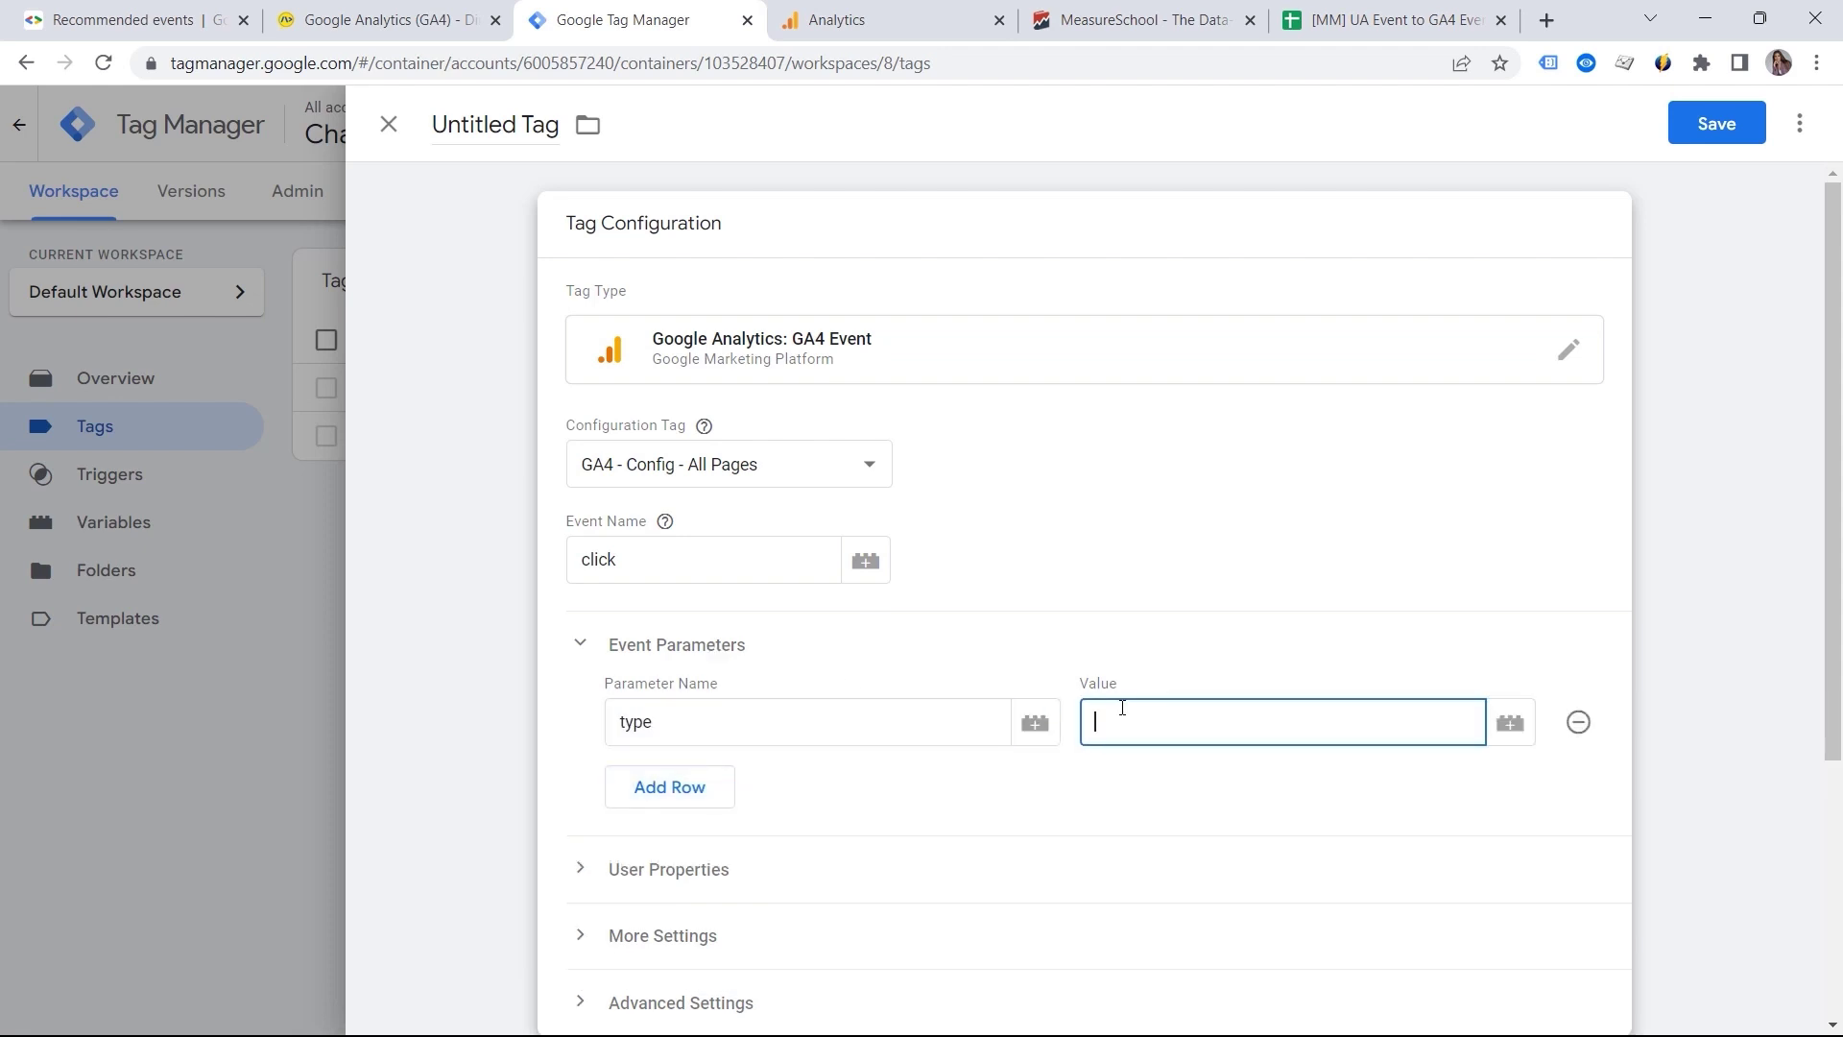
{"action": "type", "text": "blog"}
{"action": "left_click", "coordinate": [721, 799]}
{"action": "left_click", "coordinate": [716, 794]}
{"action": "type", "text": "location"}
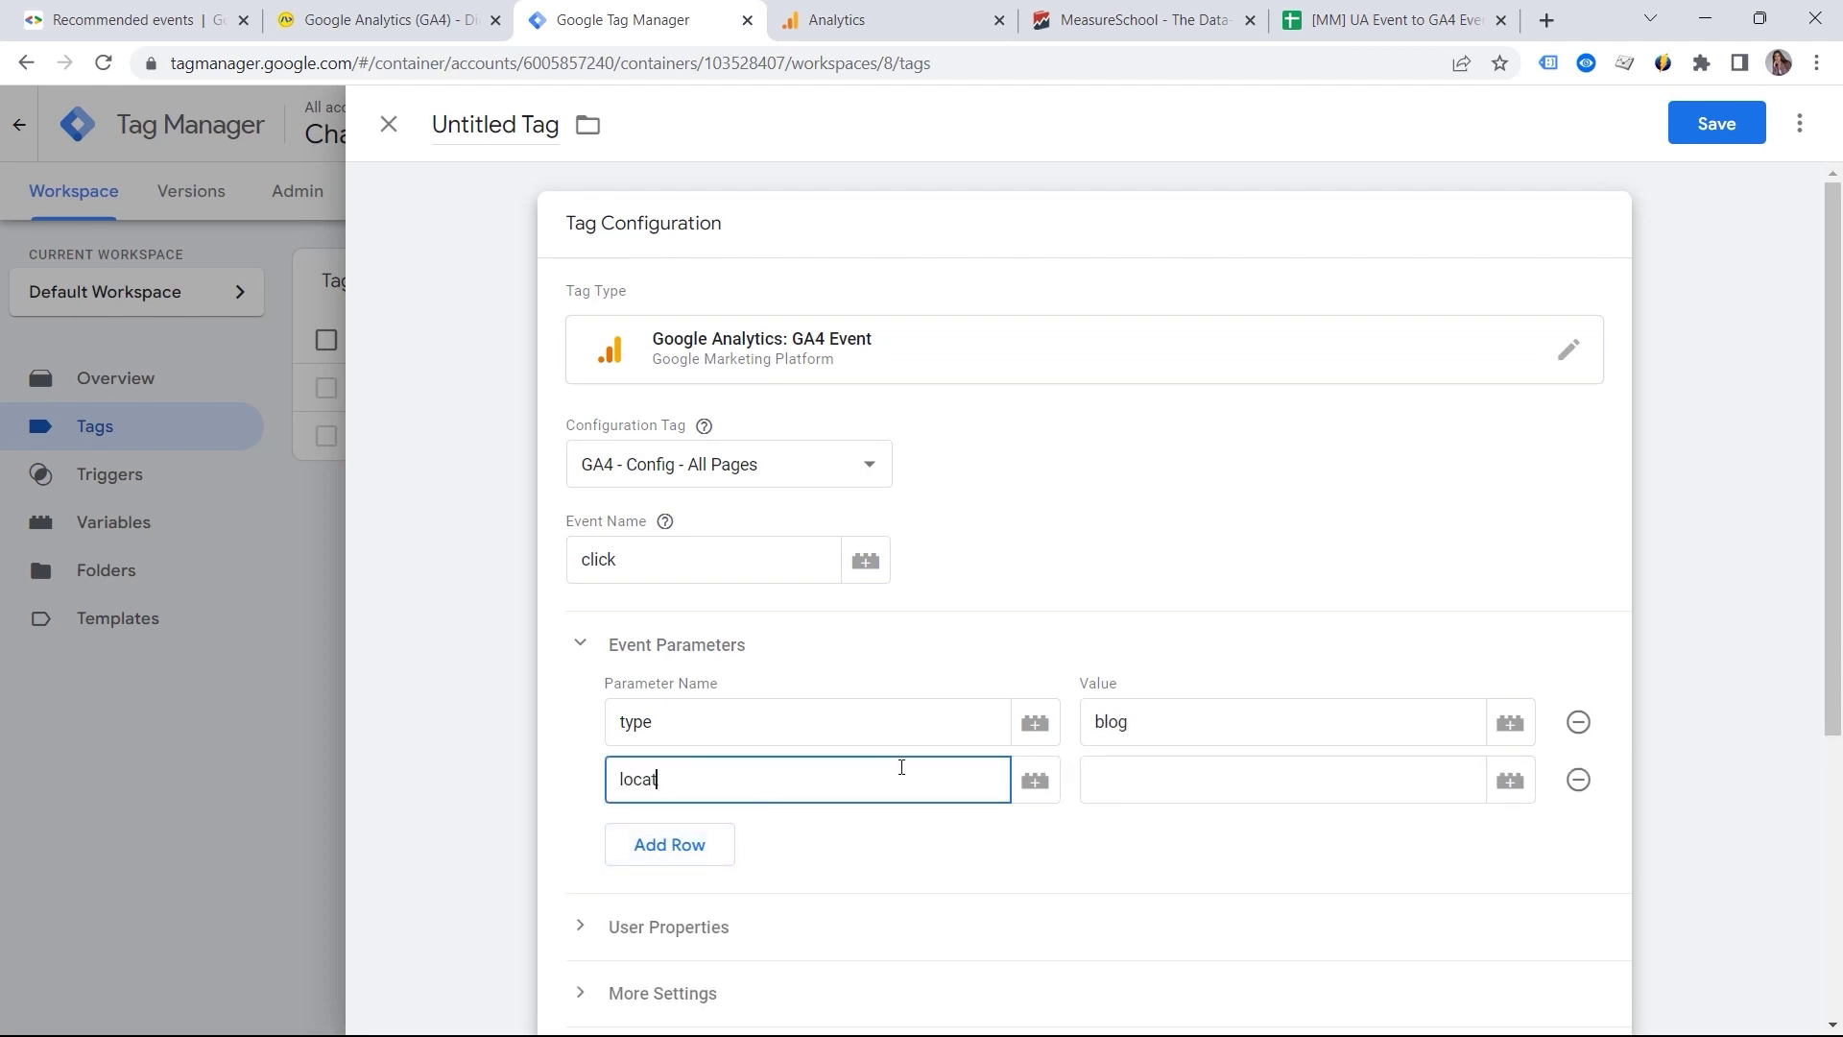
{"action": "left_click", "coordinate": [1238, 787]}
{"action": "type", "text": "navbar"}
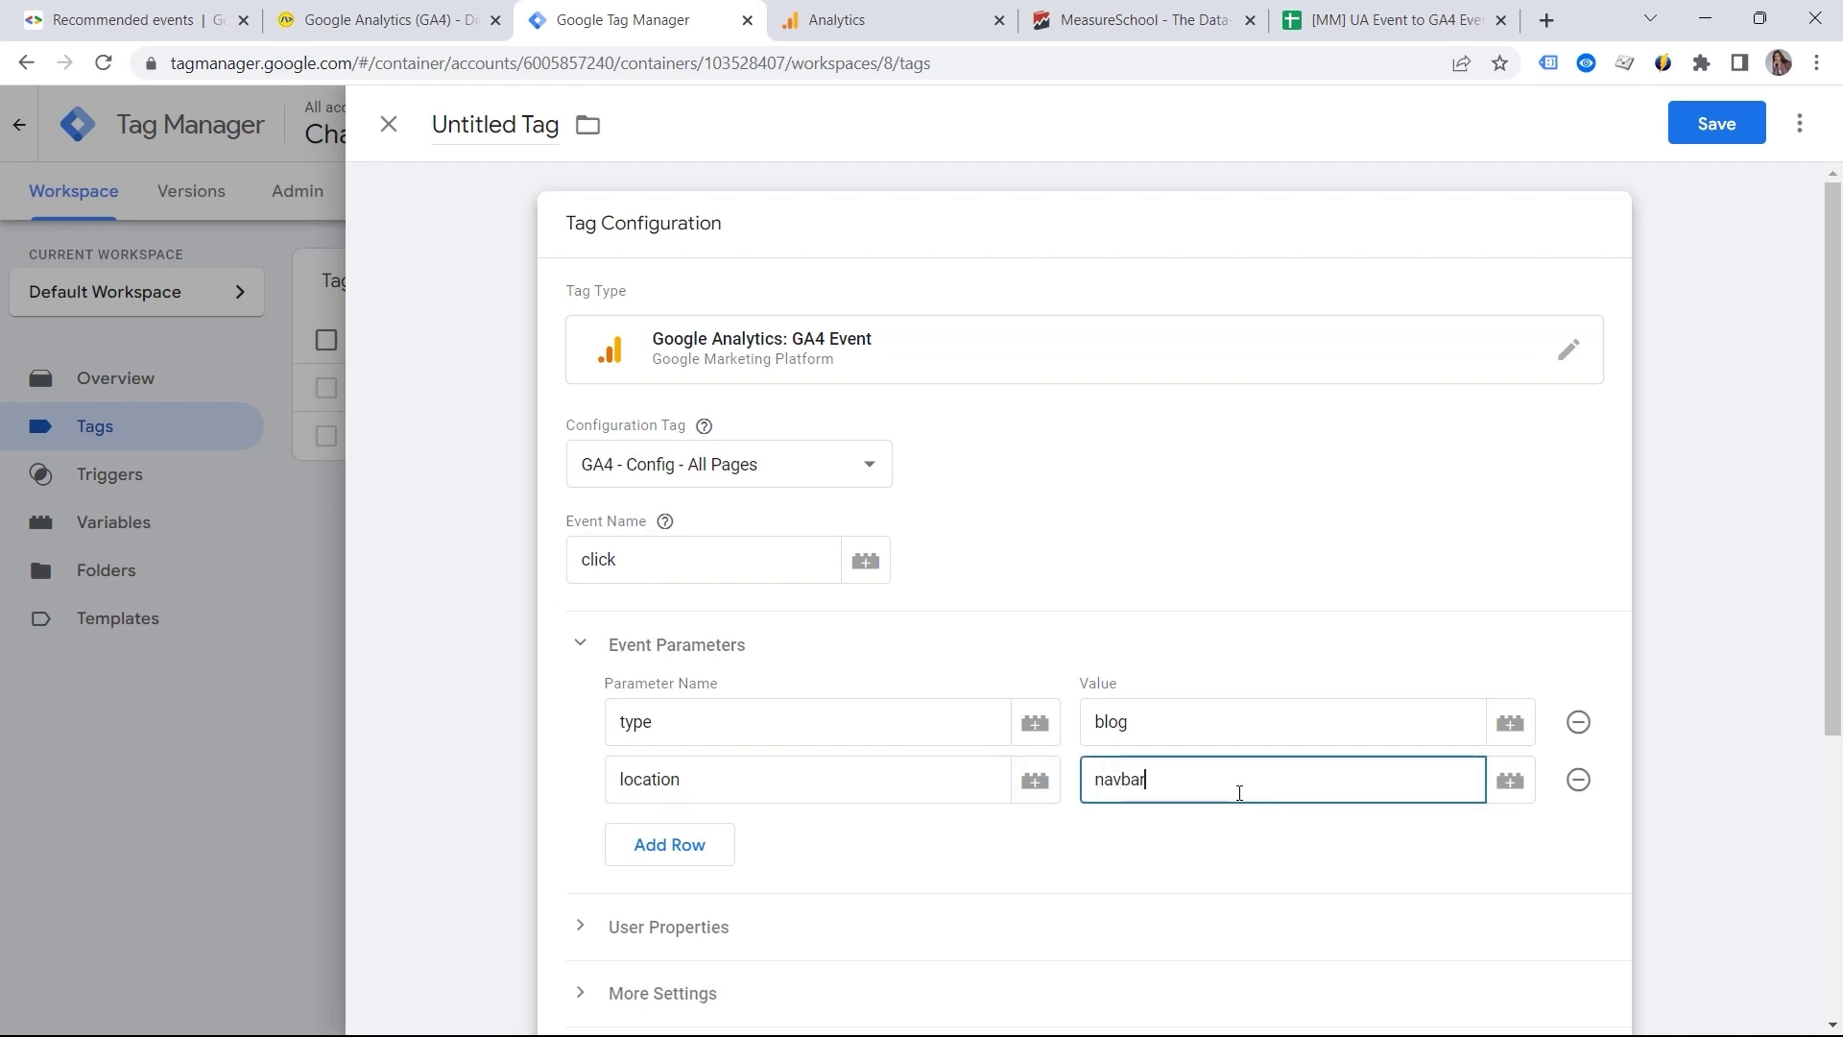
Fire it on Click - Blog, name it 'GA4 - event - blog click', and save.
{"action": "scroll", "coordinate": [820, 893], "scroll_direction": "down", "scroll_amount": 3}
{"action": "left_click", "coordinate": [811, 953]}
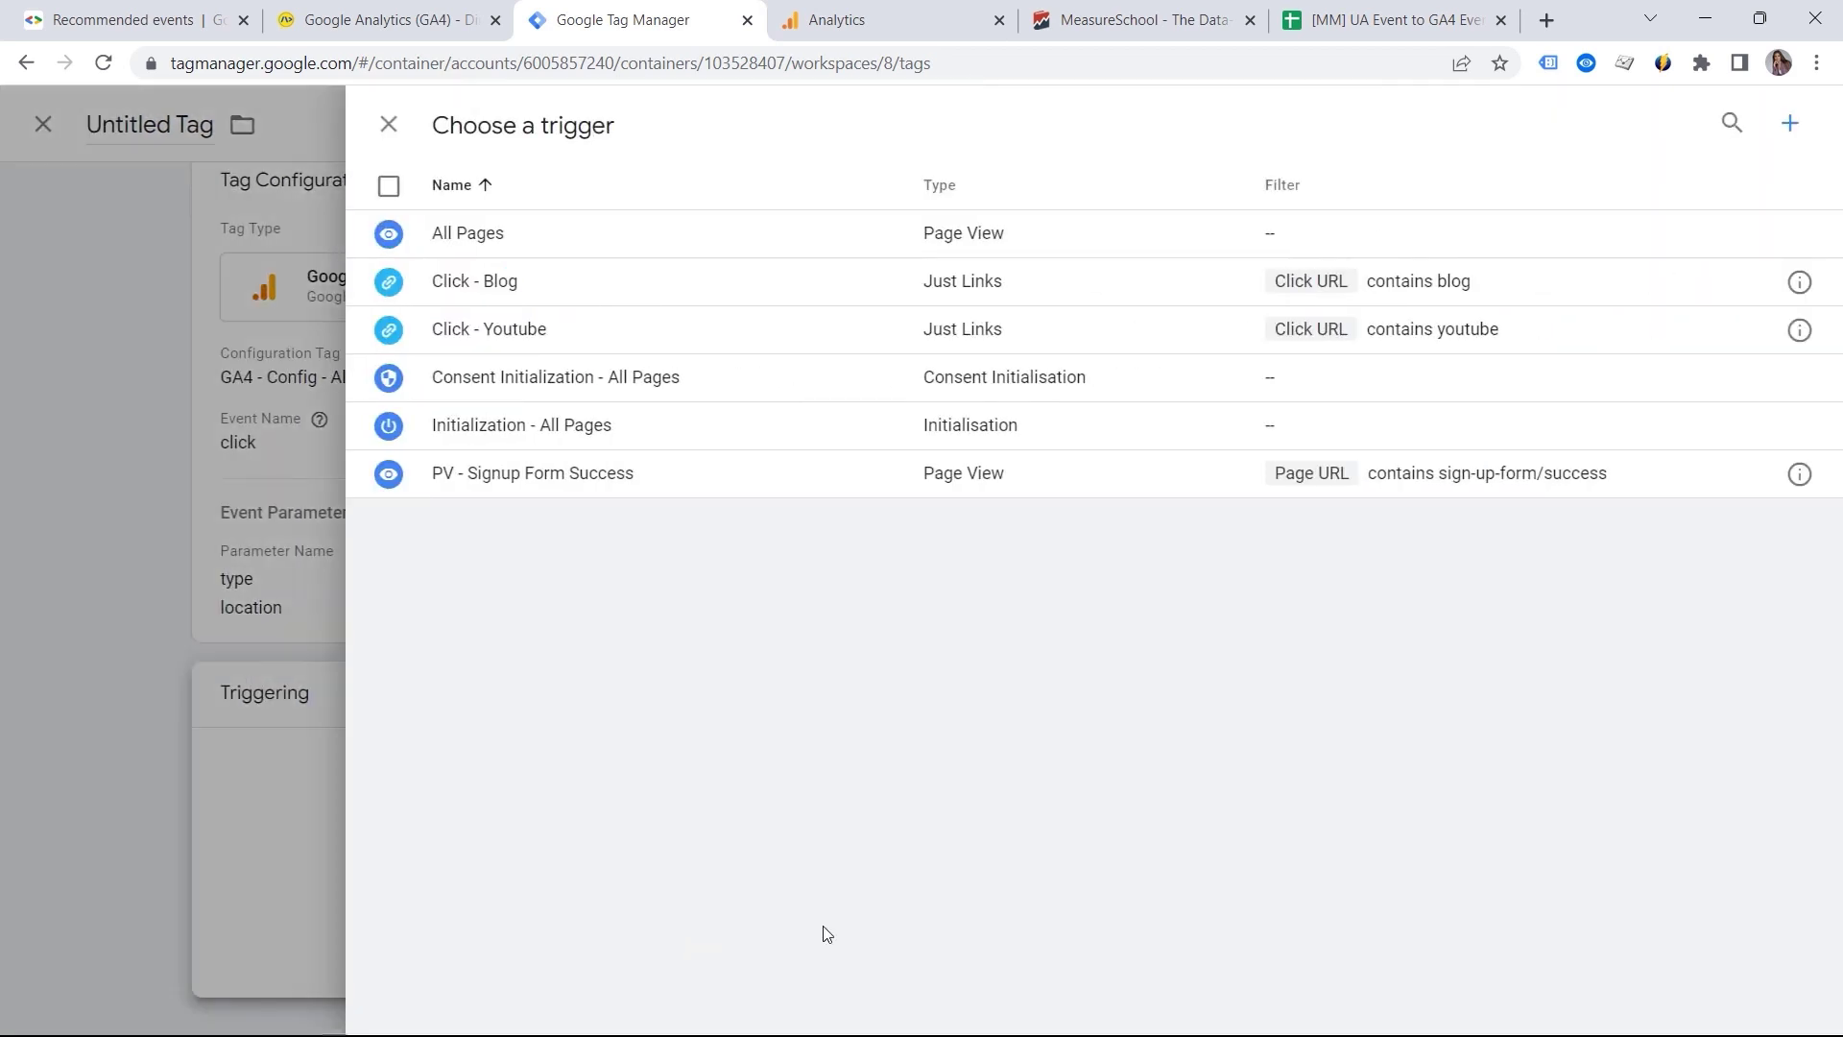
{"action": "left_click", "coordinate": [474, 288]}
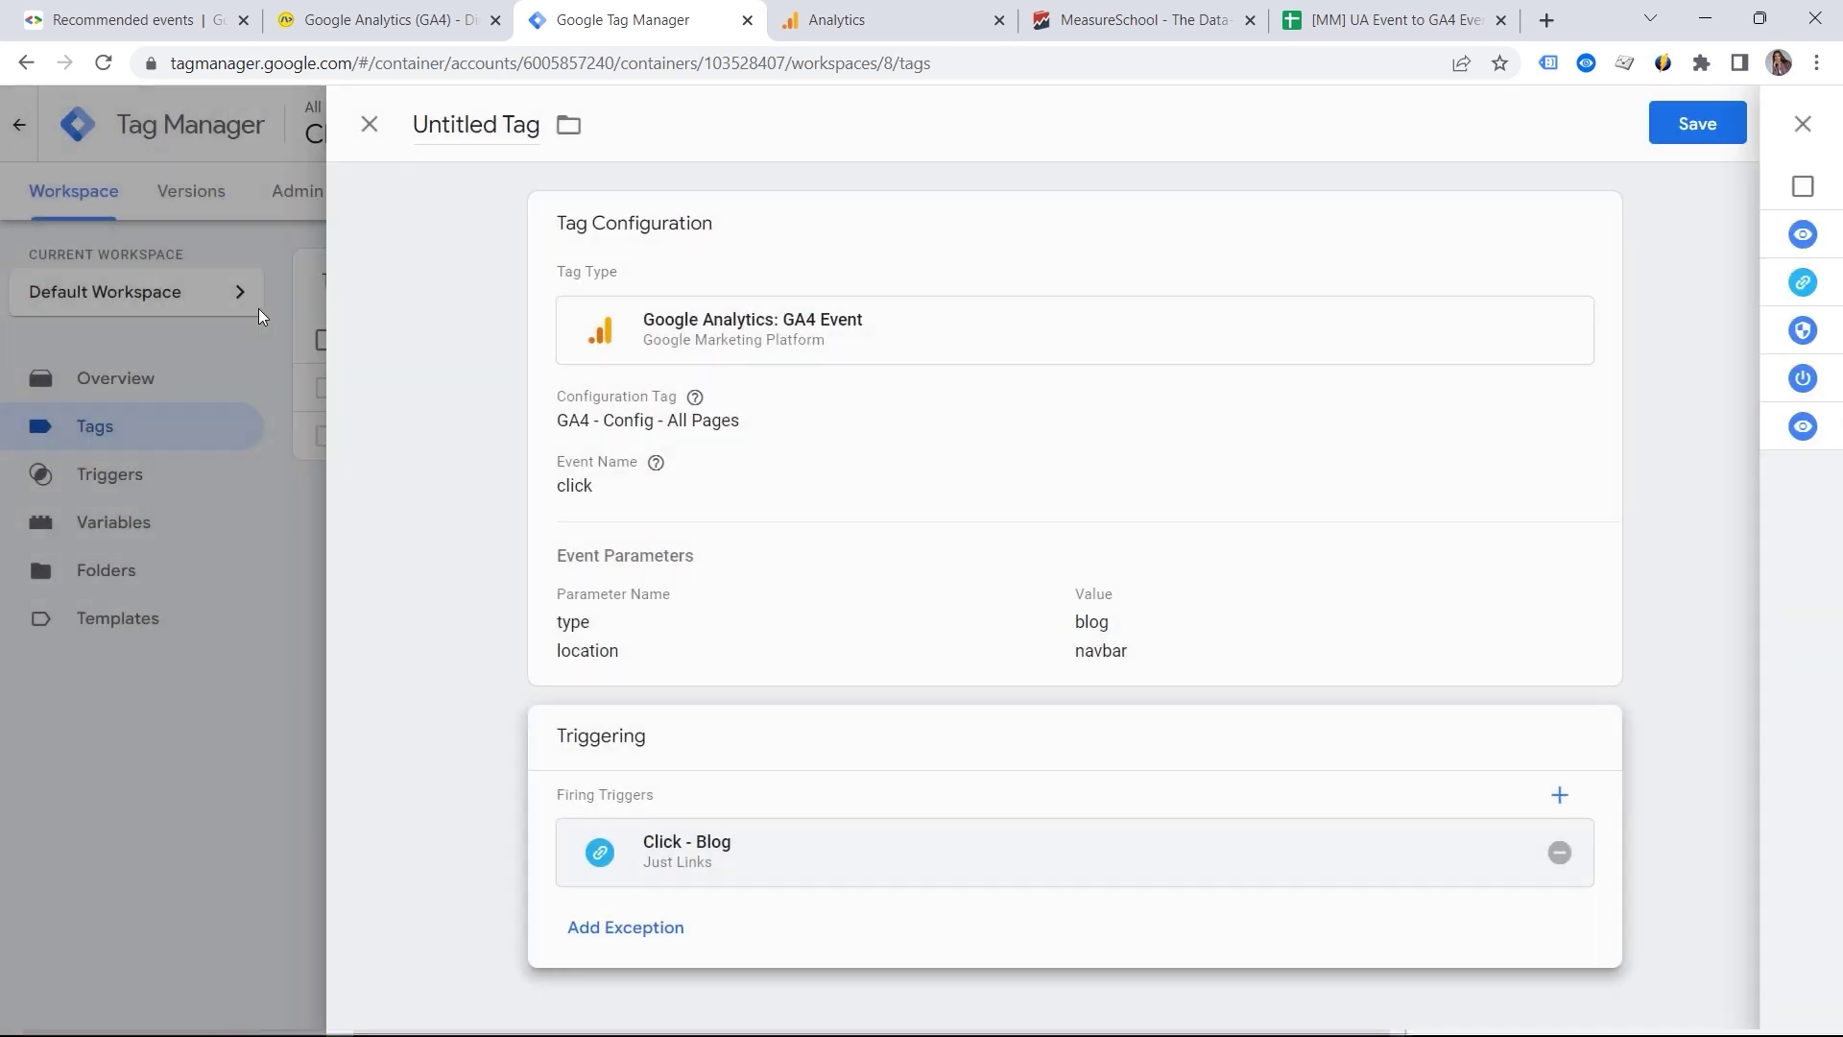
{"action": "left_click", "coordinate": [466, 113]}
{"action": "type", "text": "GA4 - event - blog c"}
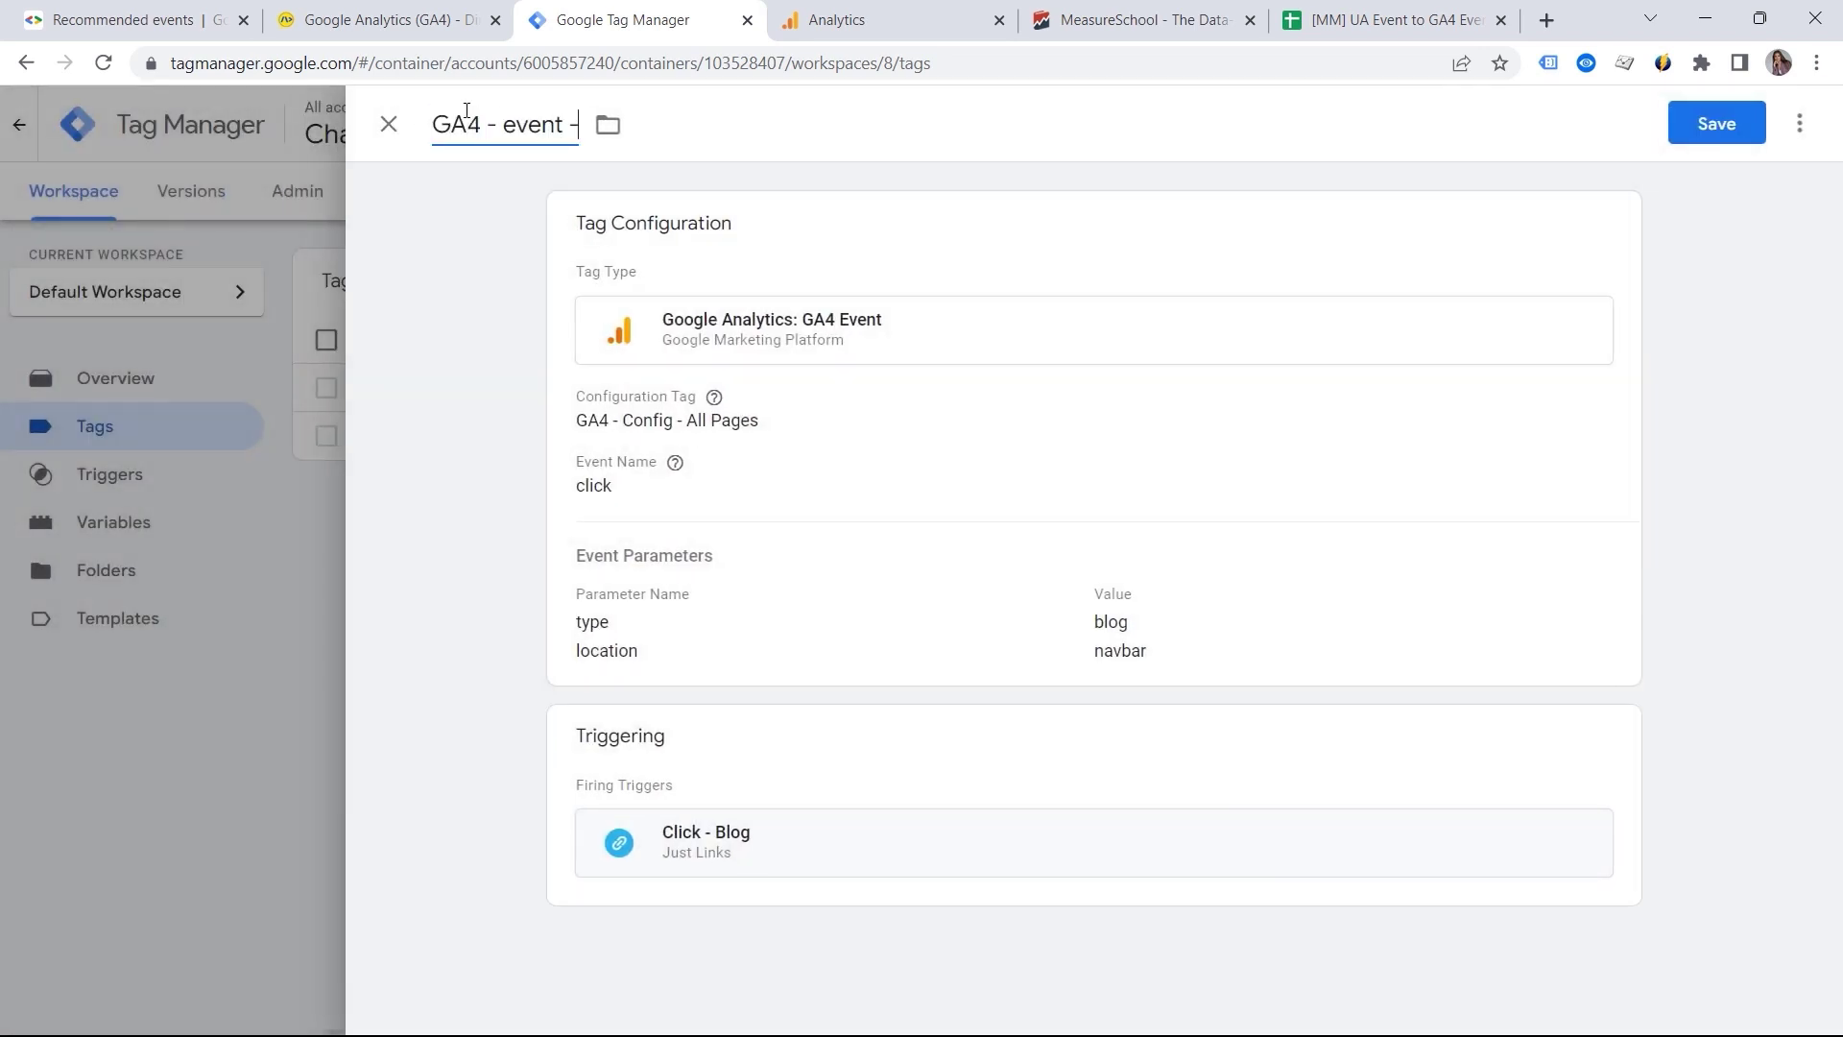
{"action": "type", "text": "lick"}
{"action": "key", "text": "ctrl+Left"}
{"action": "key", "text": "ctrl+Left"}
{"action": "left_click", "coordinate": [1710, 132]}
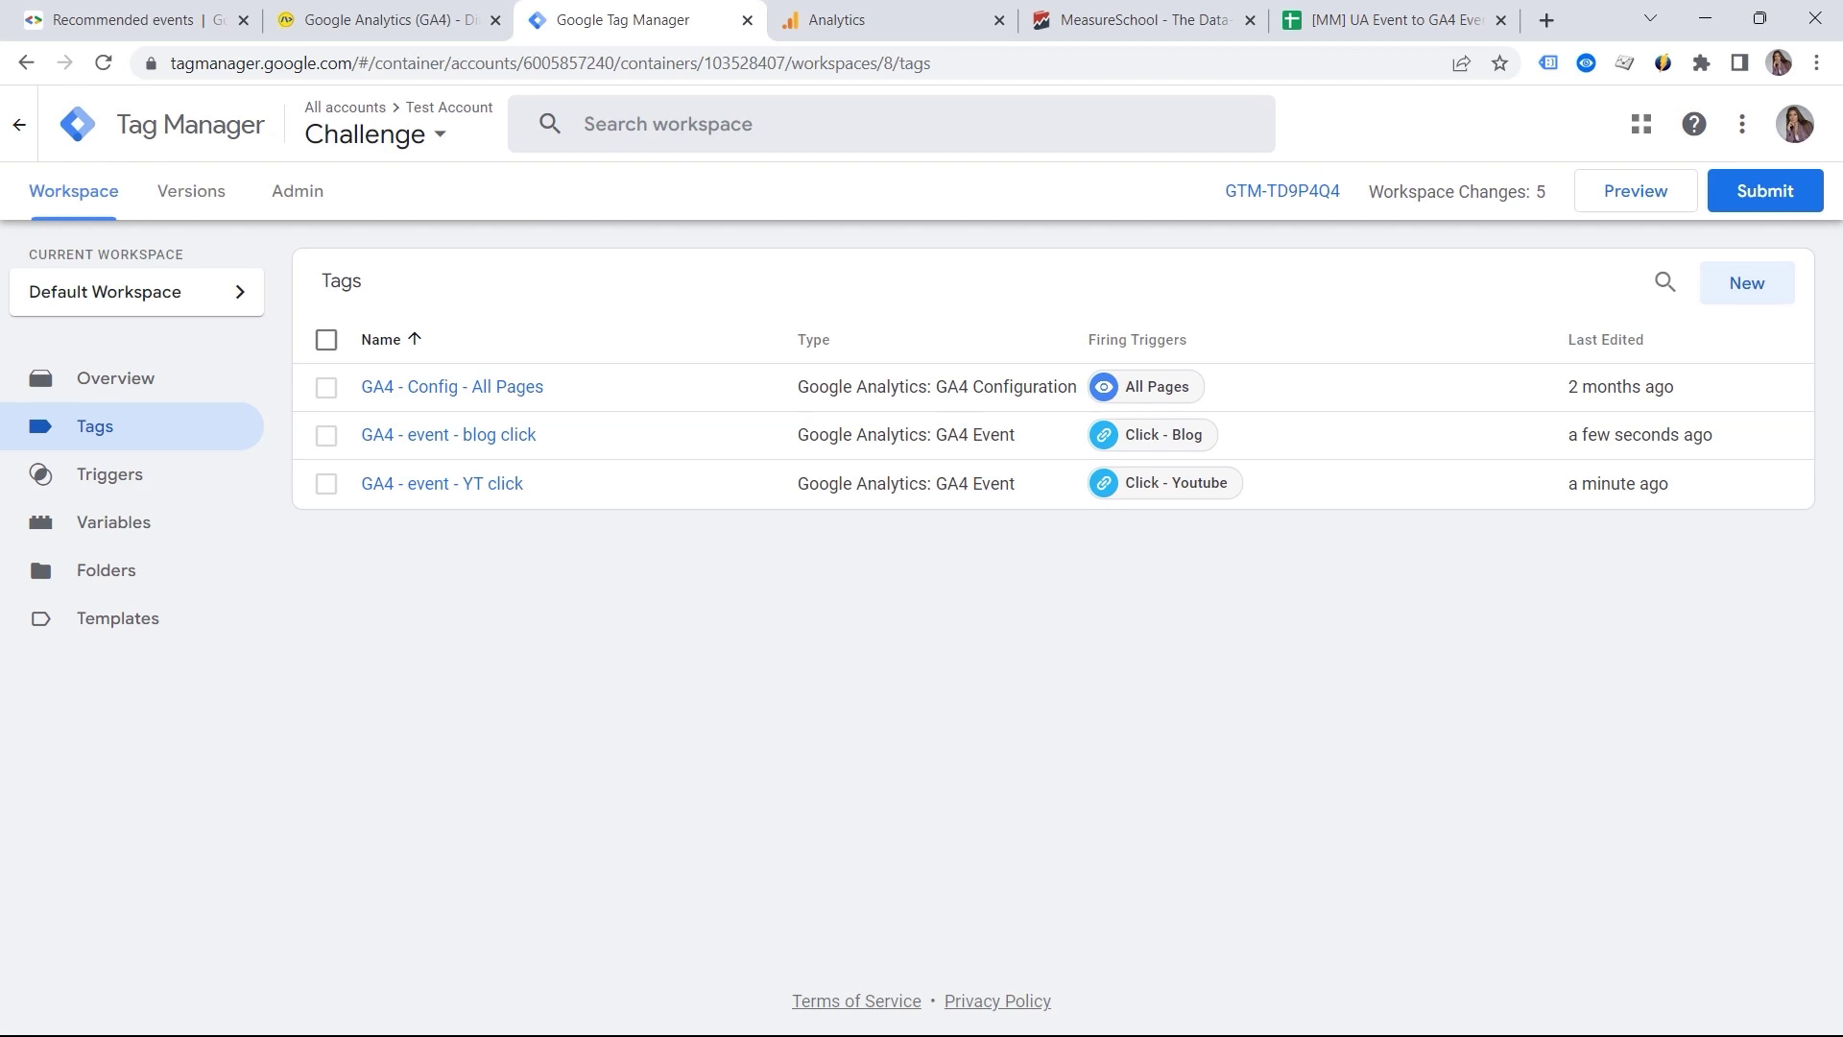
Start a new GA4 Event tag linked to GA4 - Config - All Pages with event name 'sign_up'.
{"action": "left_click", "coordinate": [1725, 286]}
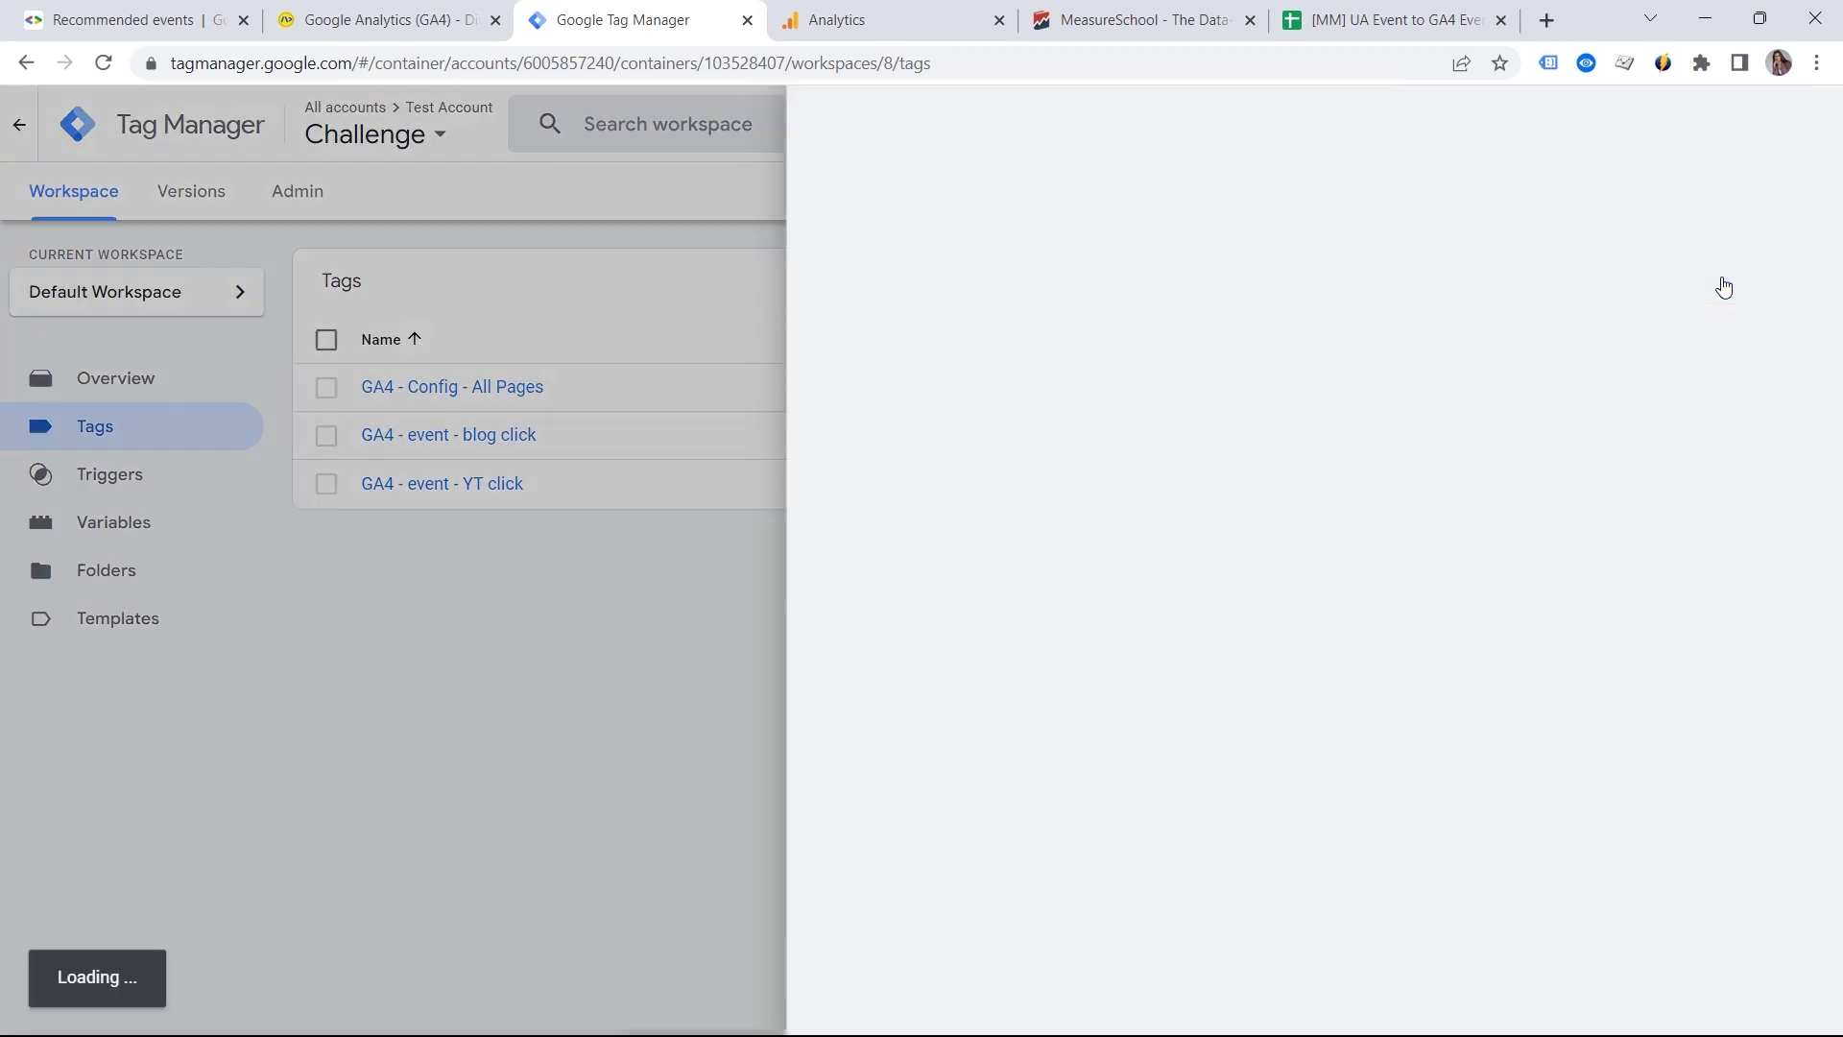
{"action": "left_click", "coordinate": [1139, 309]}
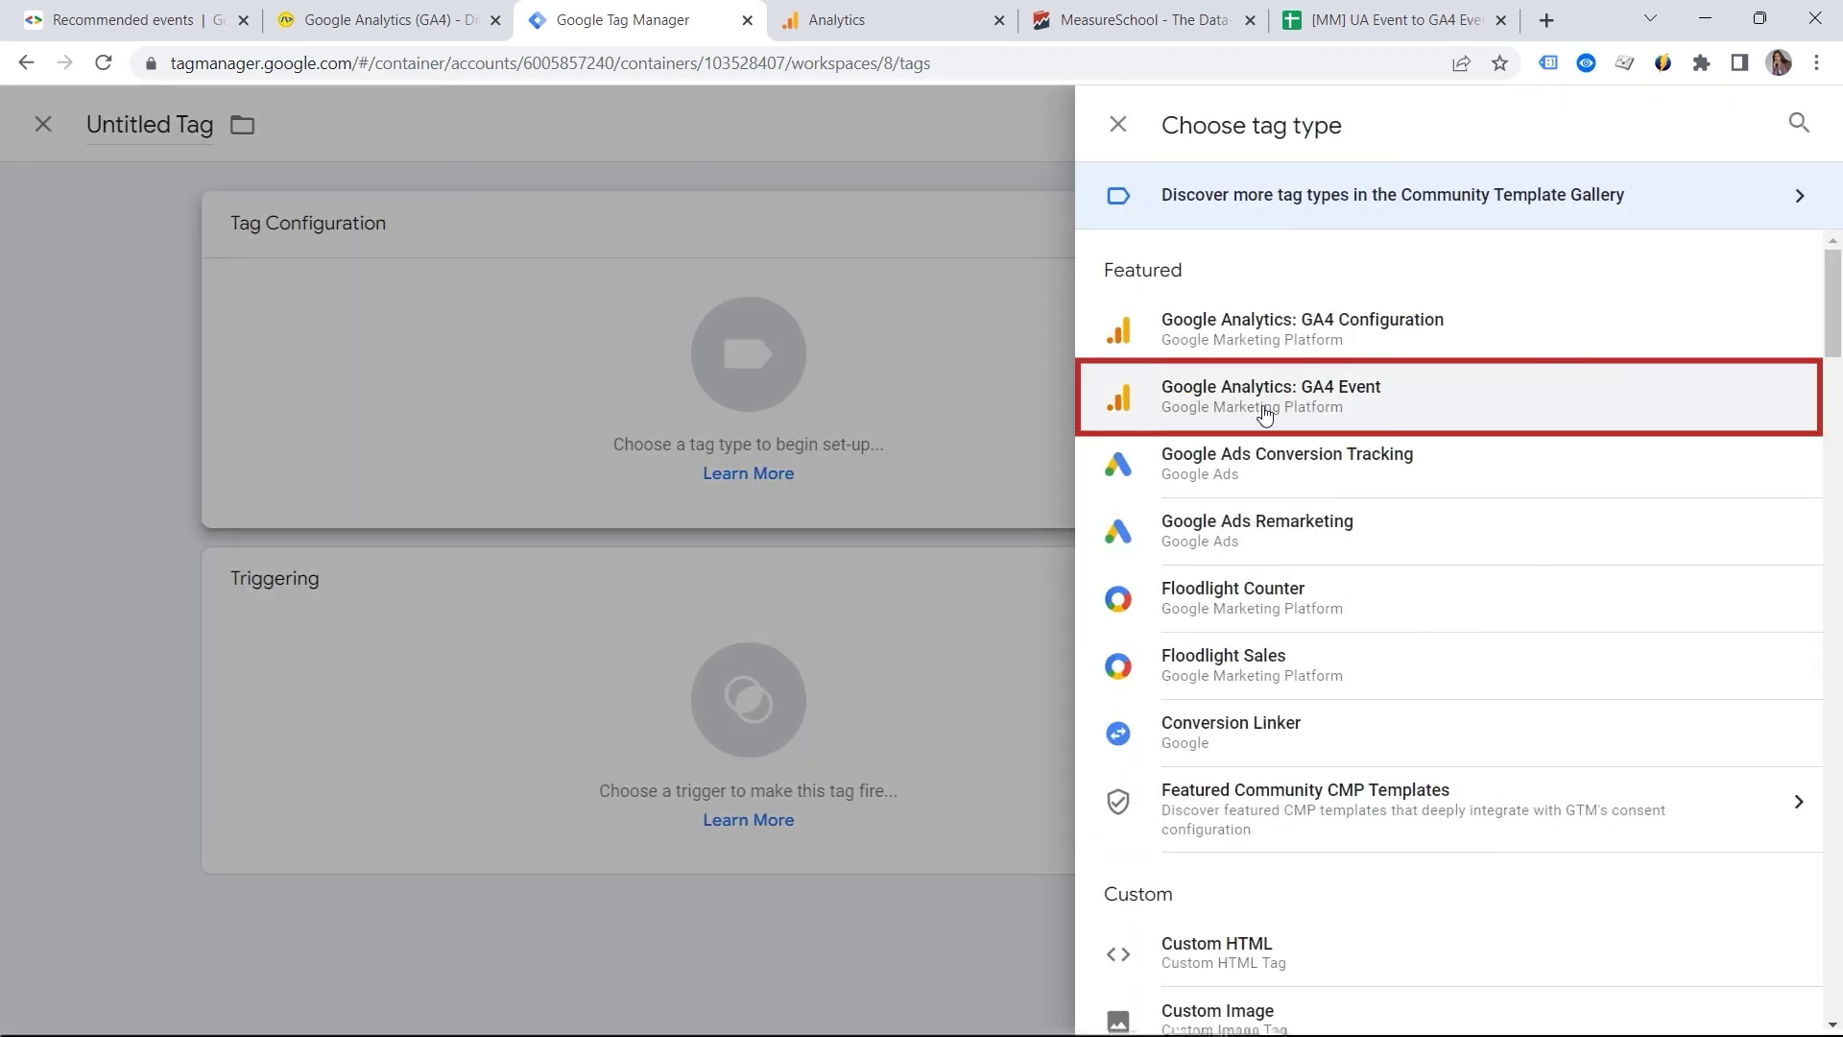
{"action": "left_click", "coordinate": [1264, 415]}
{"action": "left_click", "coordinate": [720, 465]}
{"action": "left_click", "coordinate": [676, 539]}
{"action": "type", "text": "sign_up"}
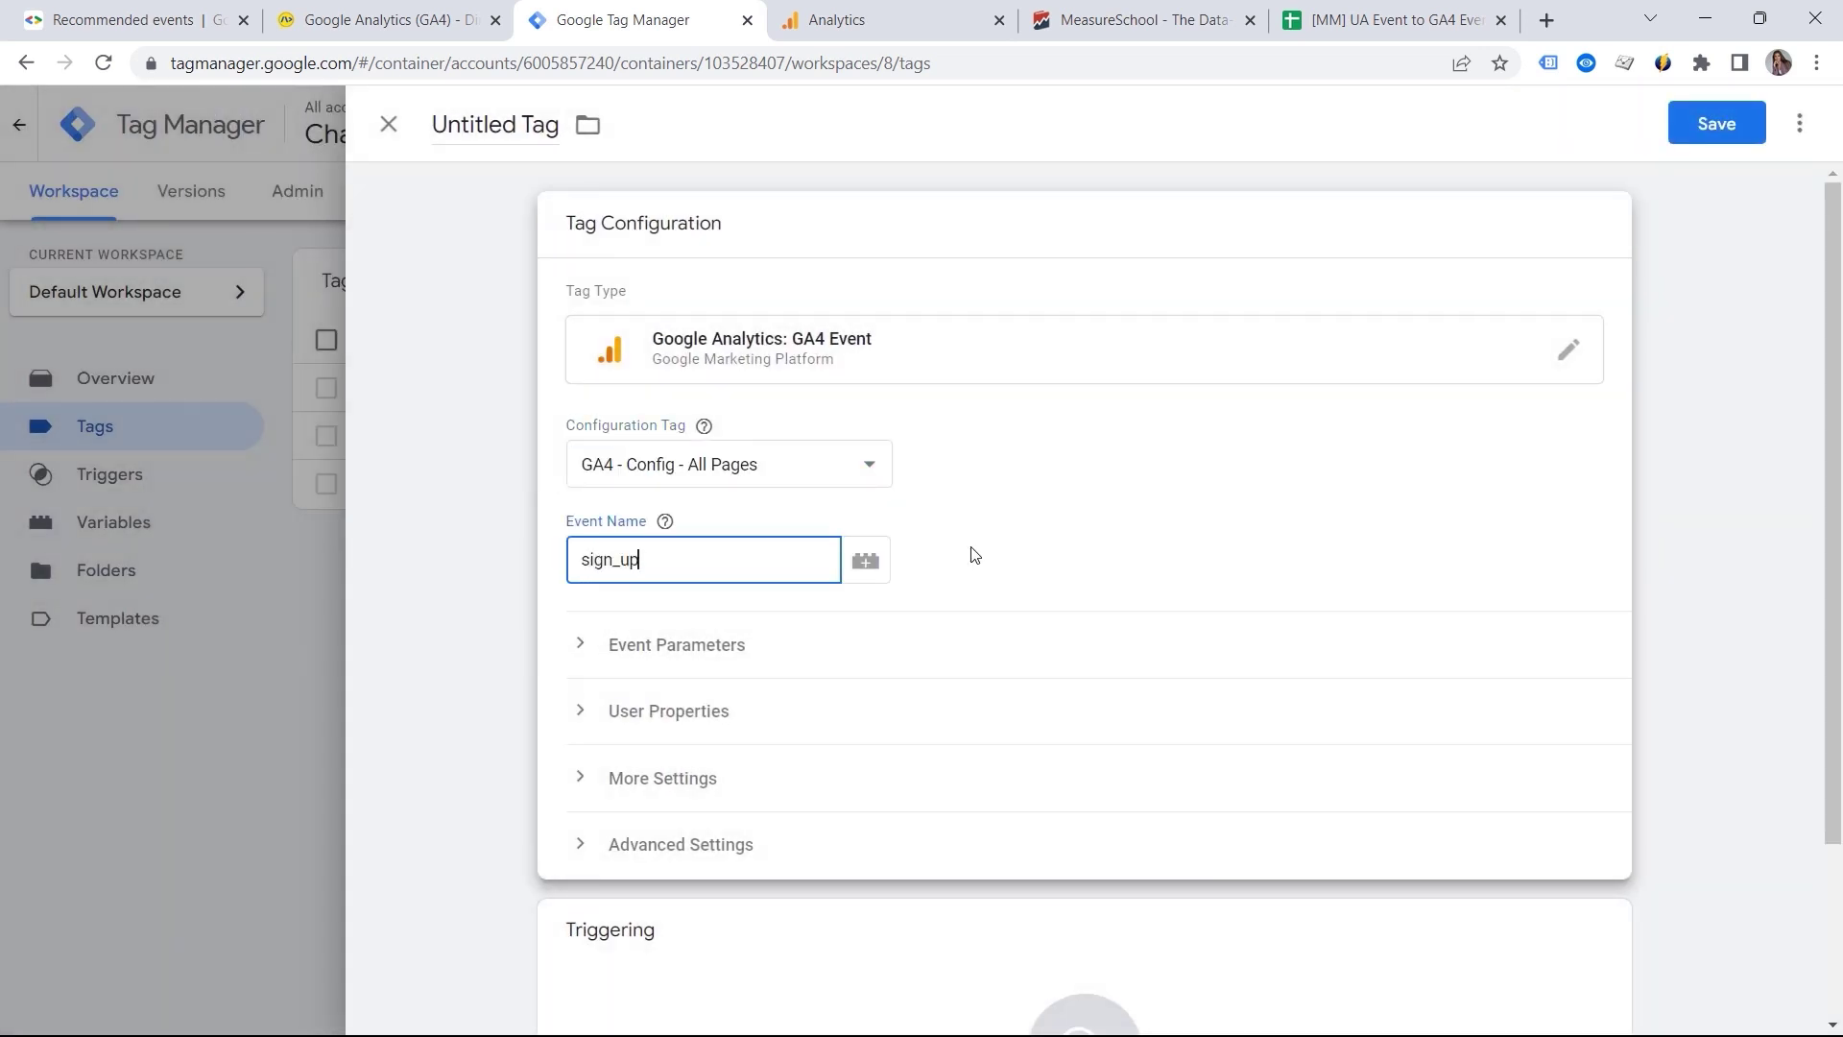
Add event parameters type = services and location = footer.
{"action": "left_click", "coordinate": [891, 638]}
{"action": "left_click", "coordinate": [669, 722]}
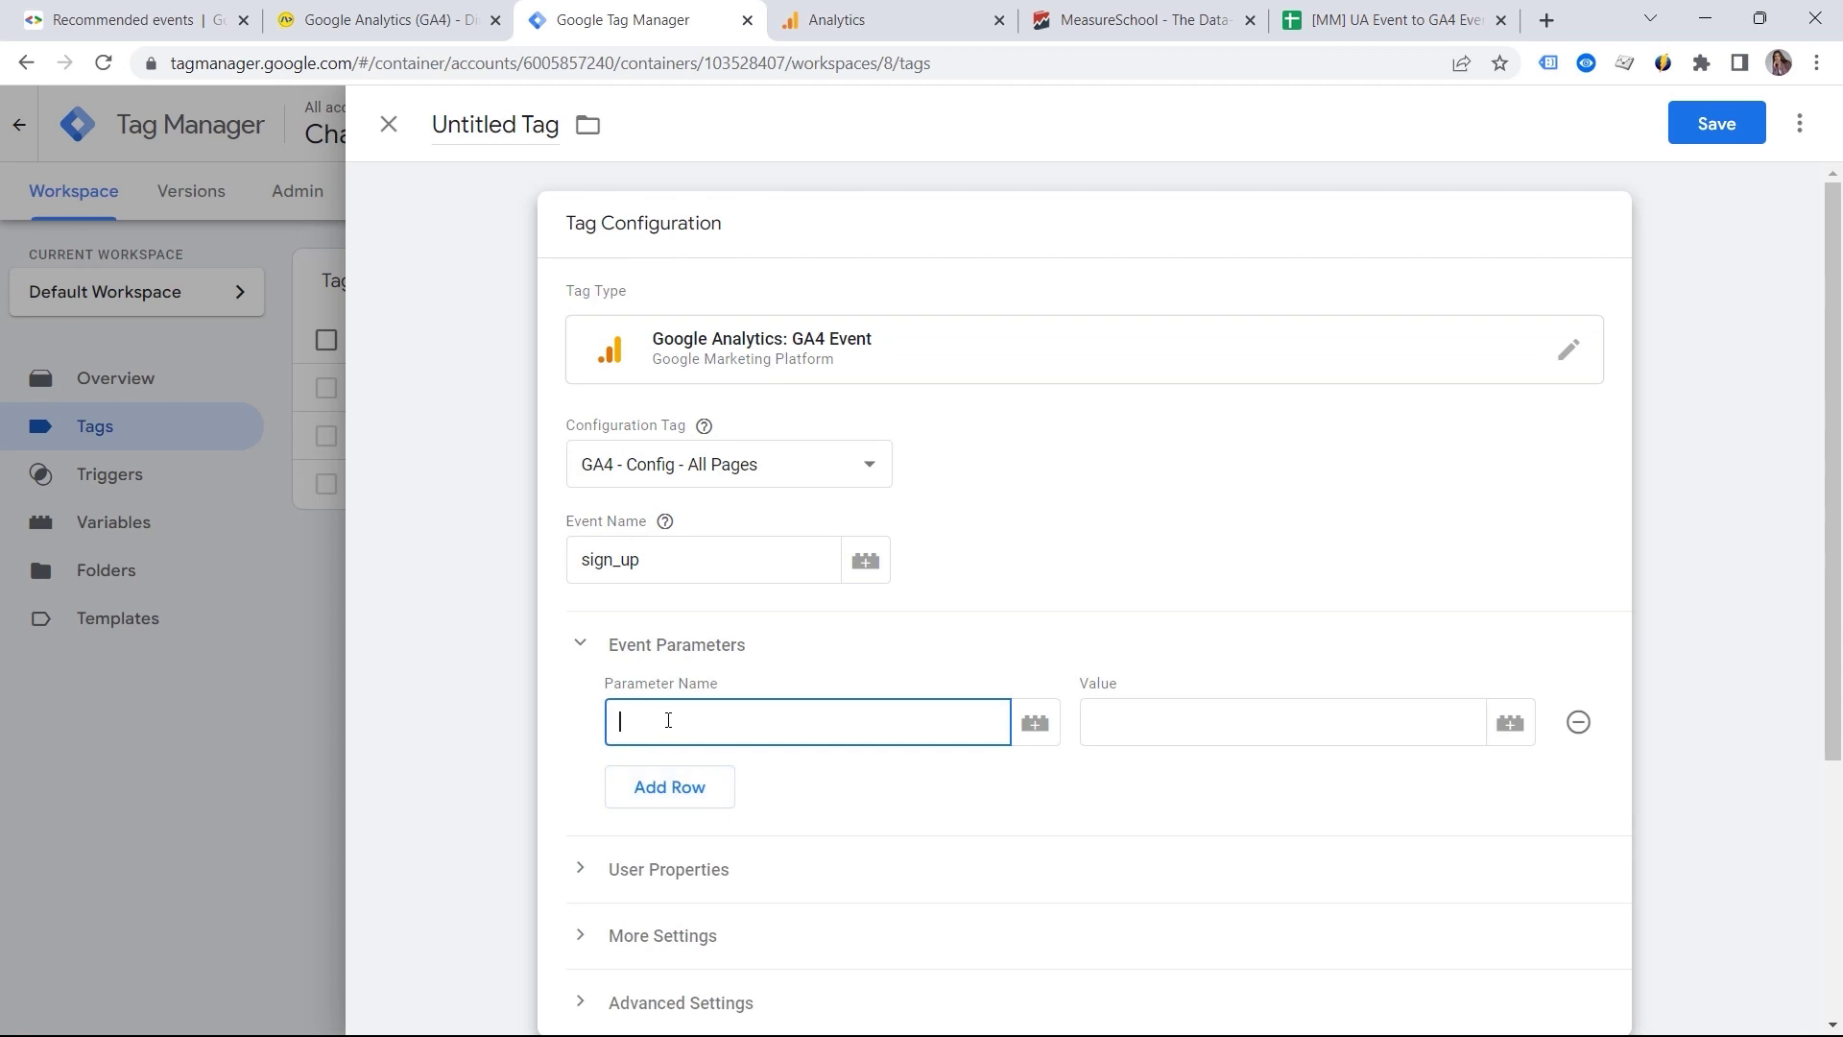
{"action": "type", "text": "type"}
{"action": "left_click", "coordinate": [1219, 730]}
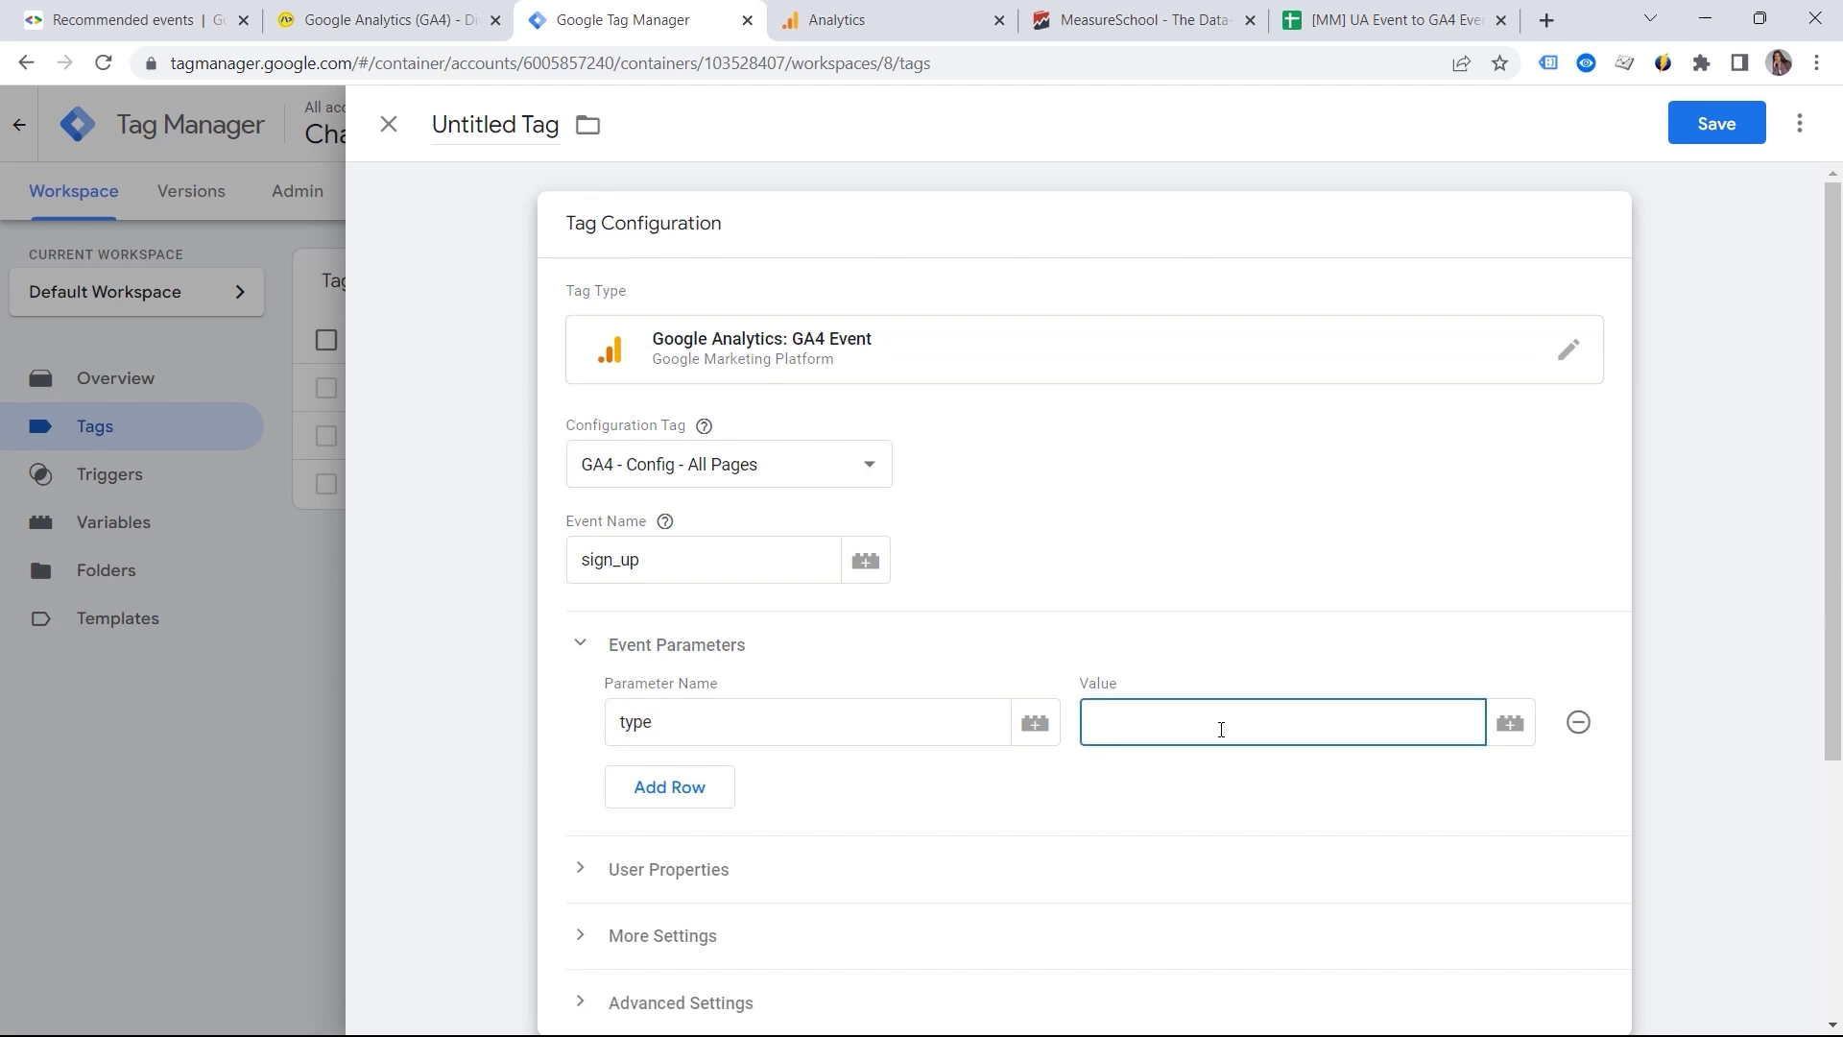
{"action": "type", "text": "services"}
{"action": "left_click", "coordinate": [681, 792]}
{"action": "left_click", "coordinate": [815, 768]}
{"action": "type", "text": "lo"}
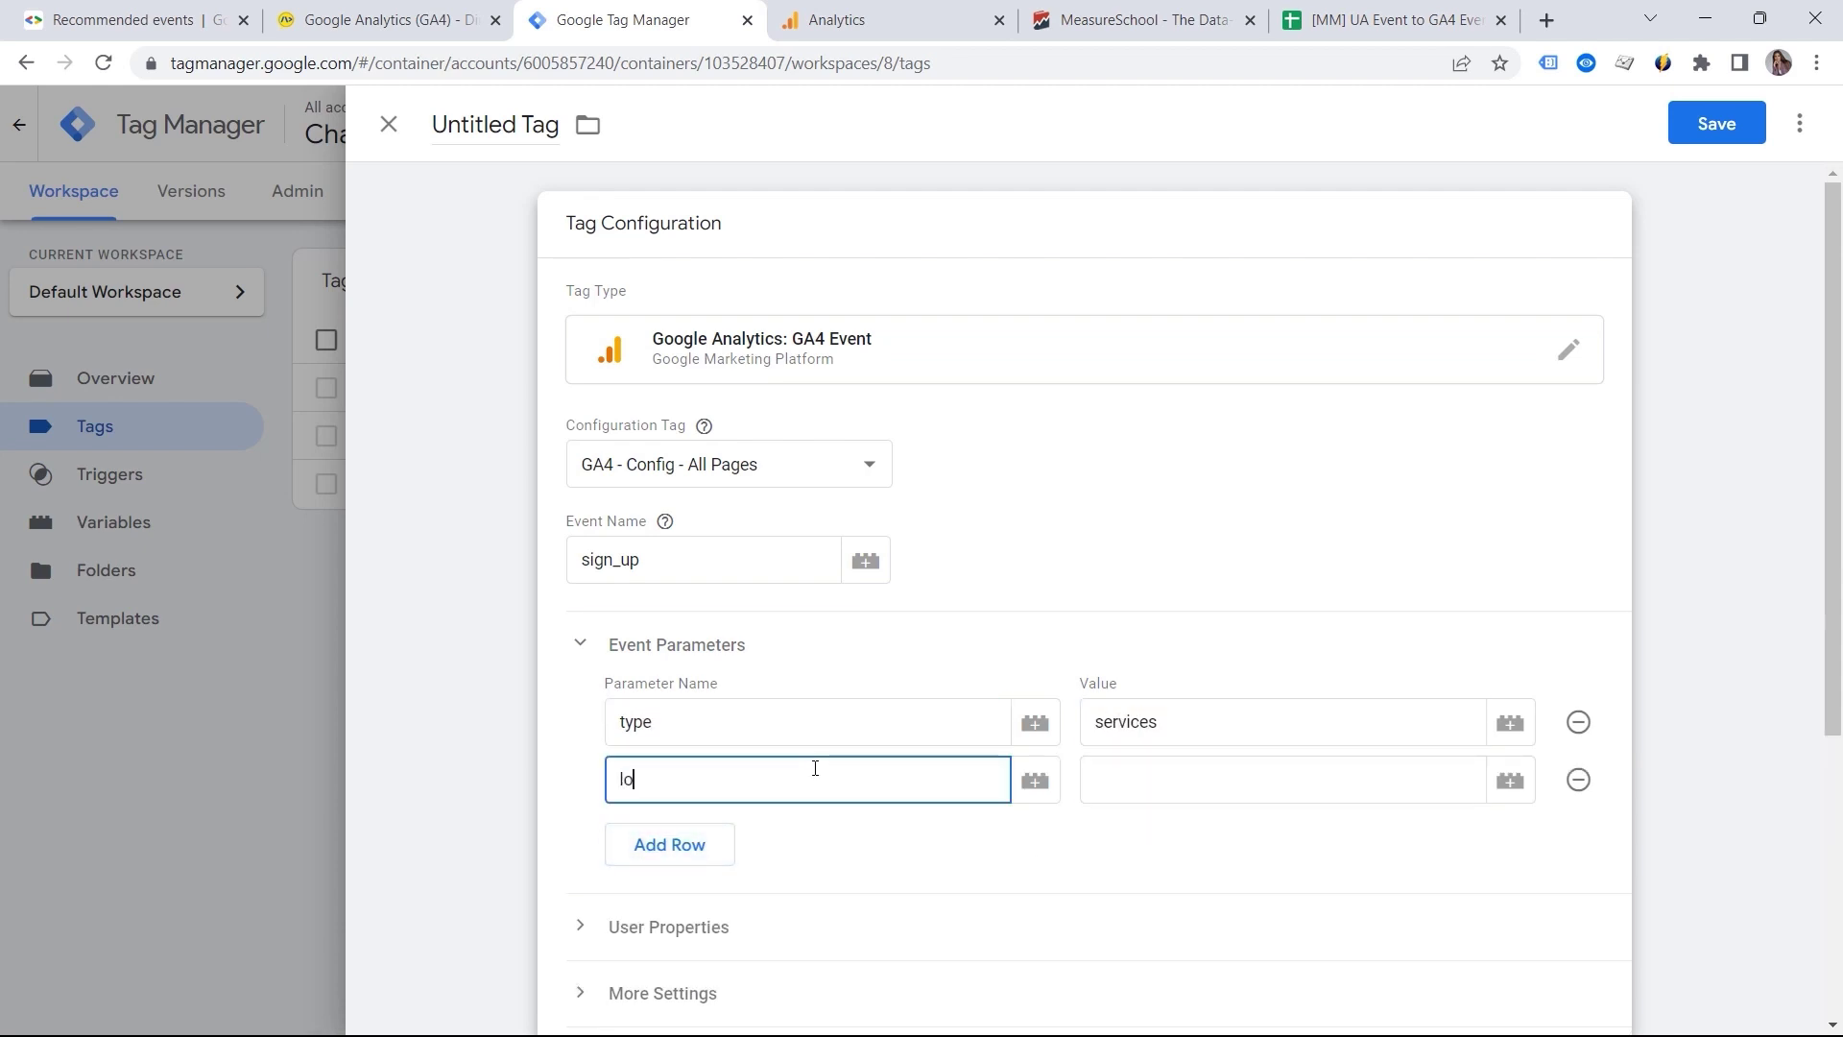
{"action": "type", "text": "cation"}
{"action": "left_click", "coordinate": [1187, 815]}
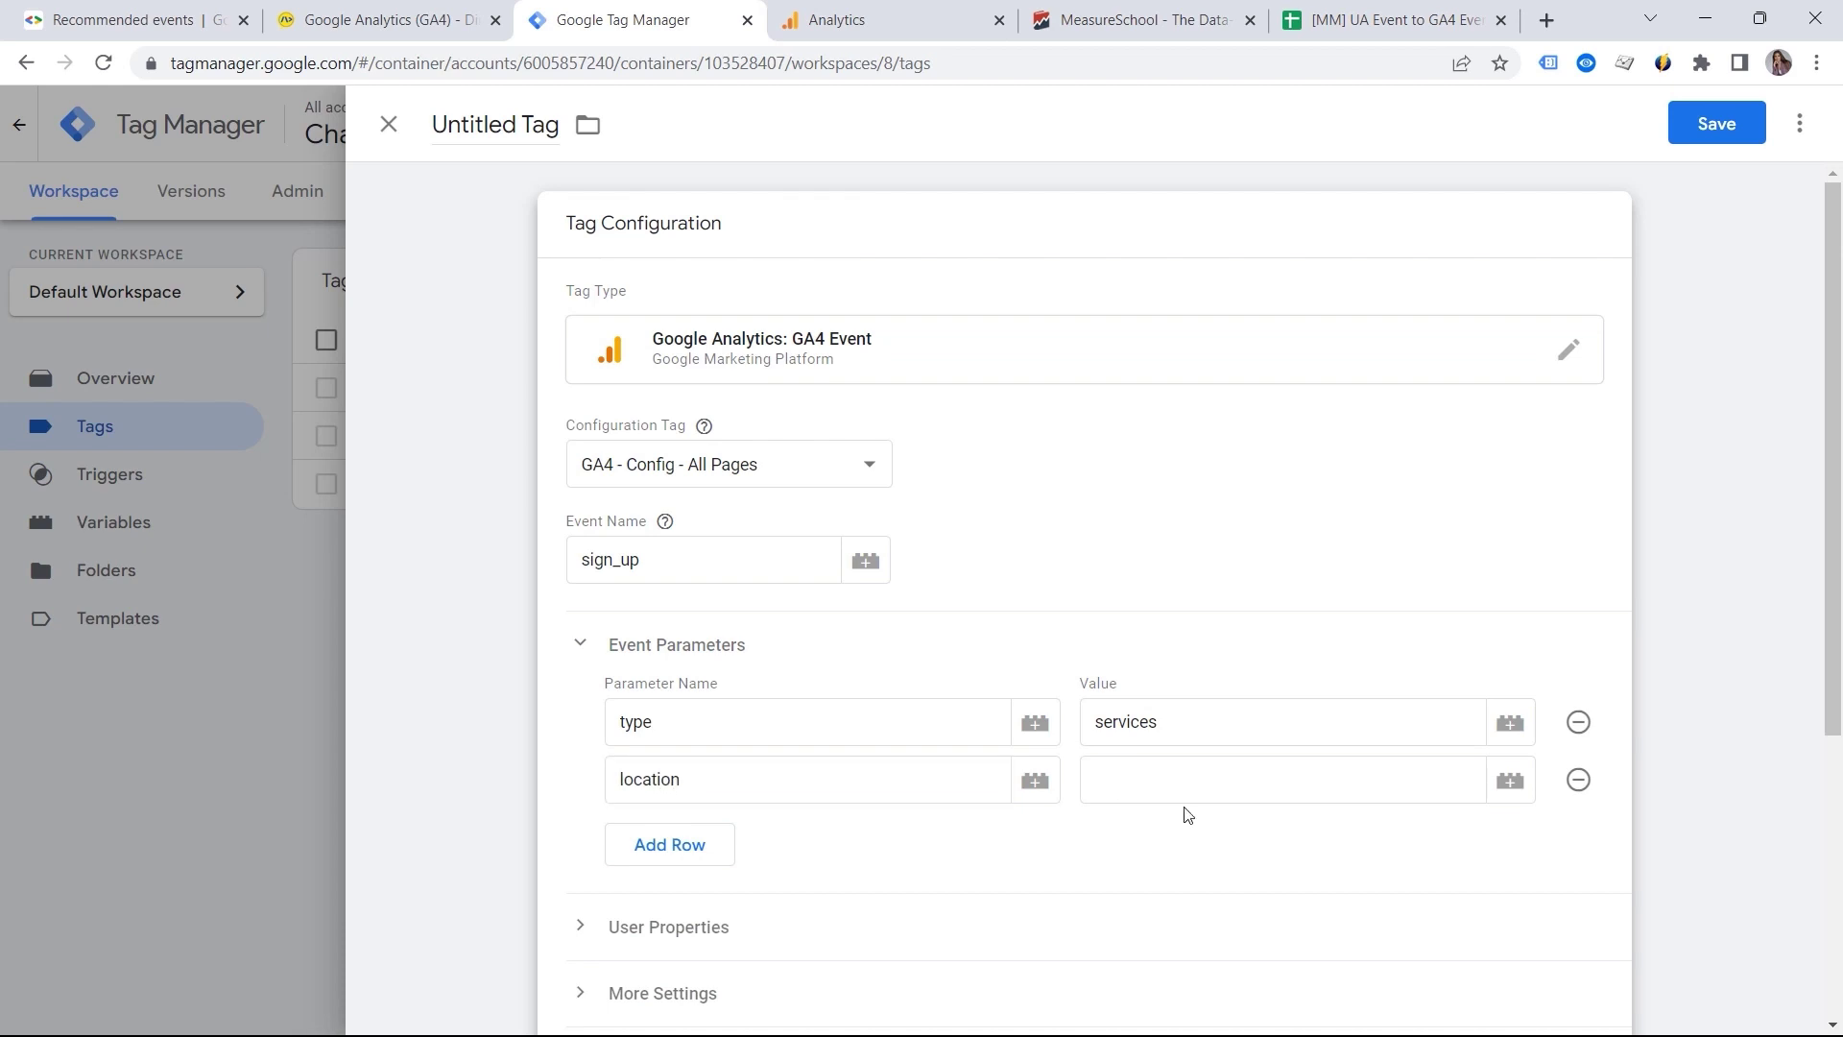
{"action": "left_click", "coordinate": [1179, 777]}
{"action": "type", "text": "fo"}
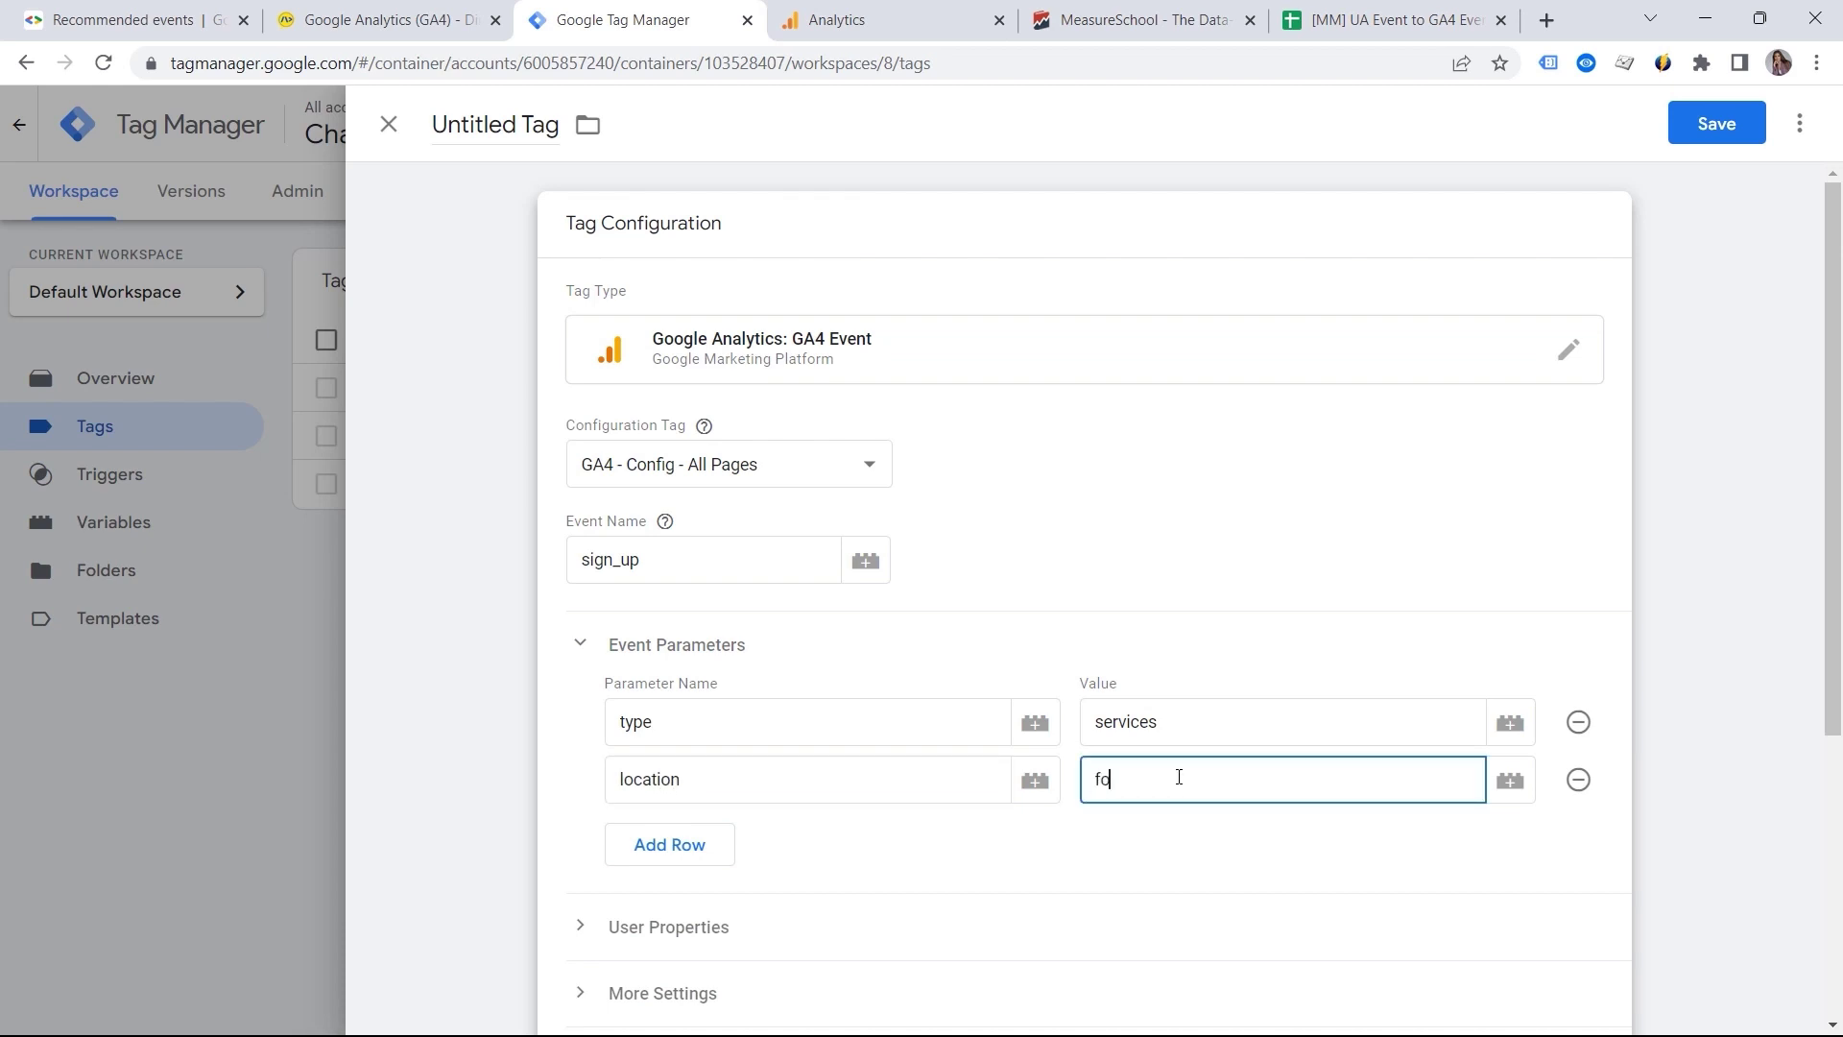
{"action": "type", "text": "oter"}
{"action": "left_click", "coordinate": [926, 26]}
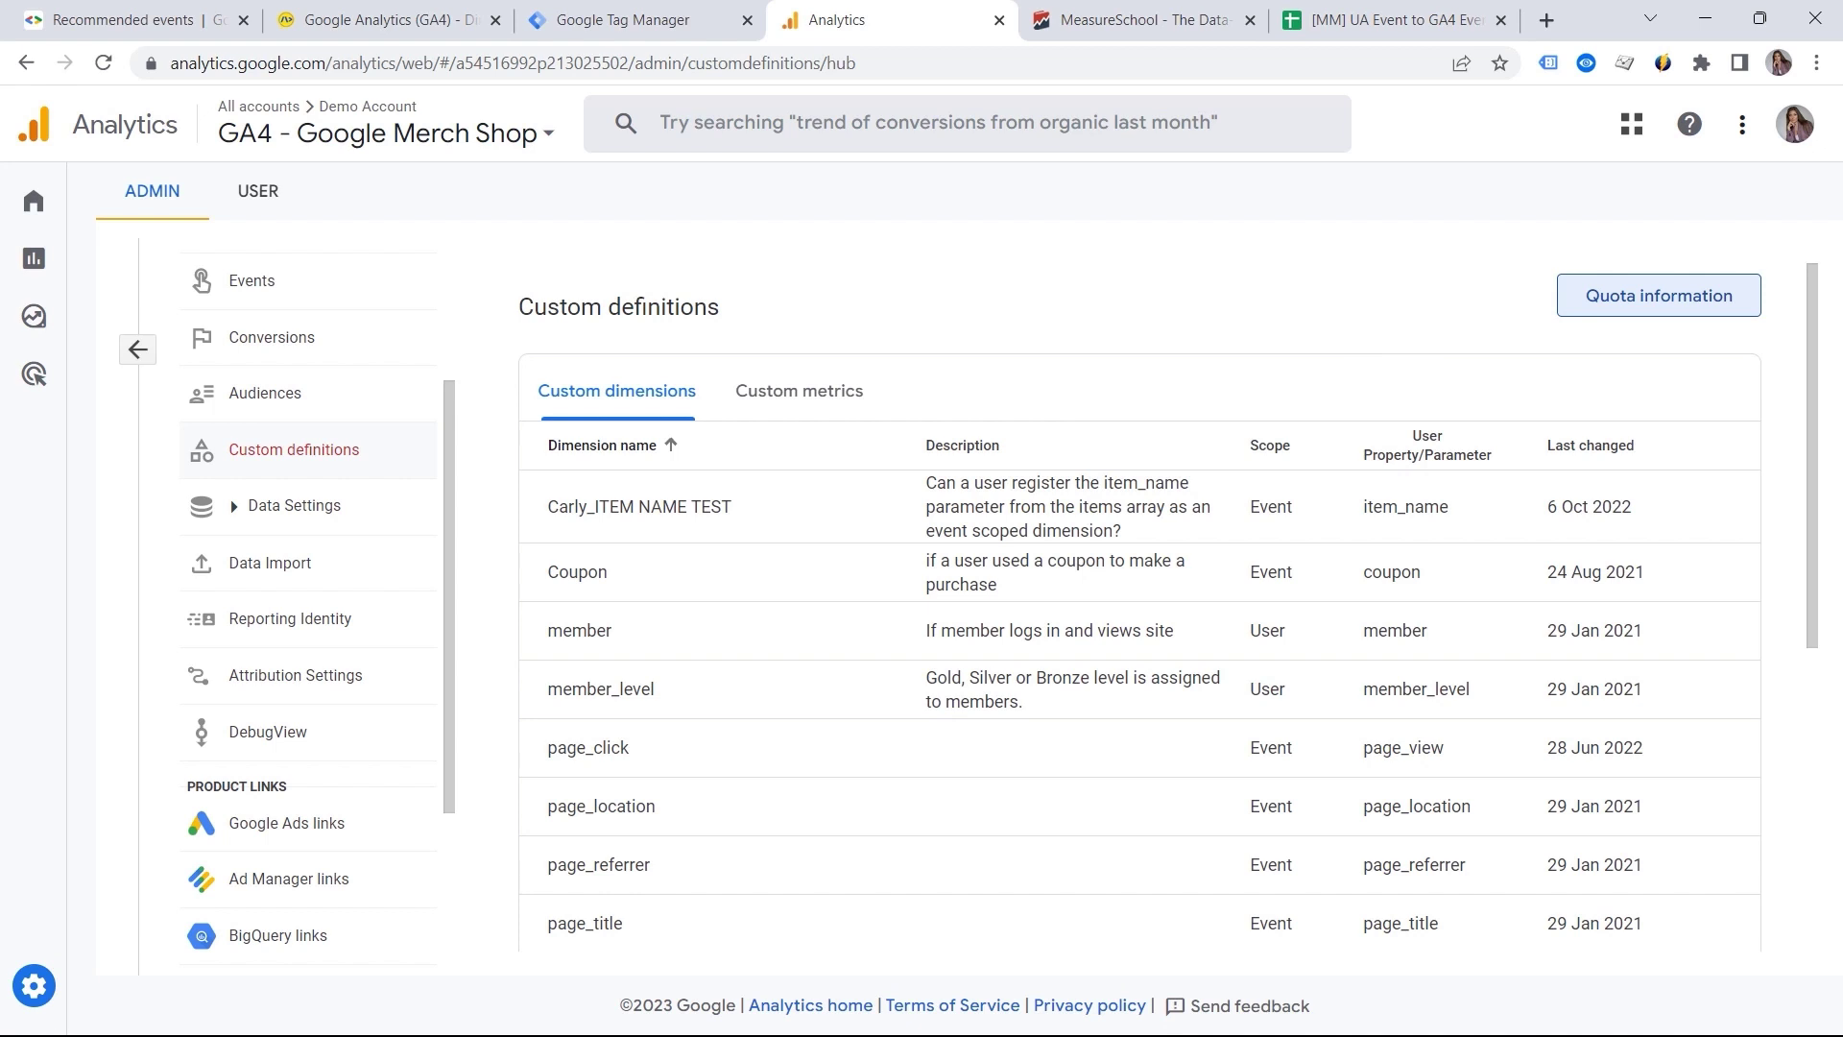
{"action": "left_click", "coordinate": [624, 19]}
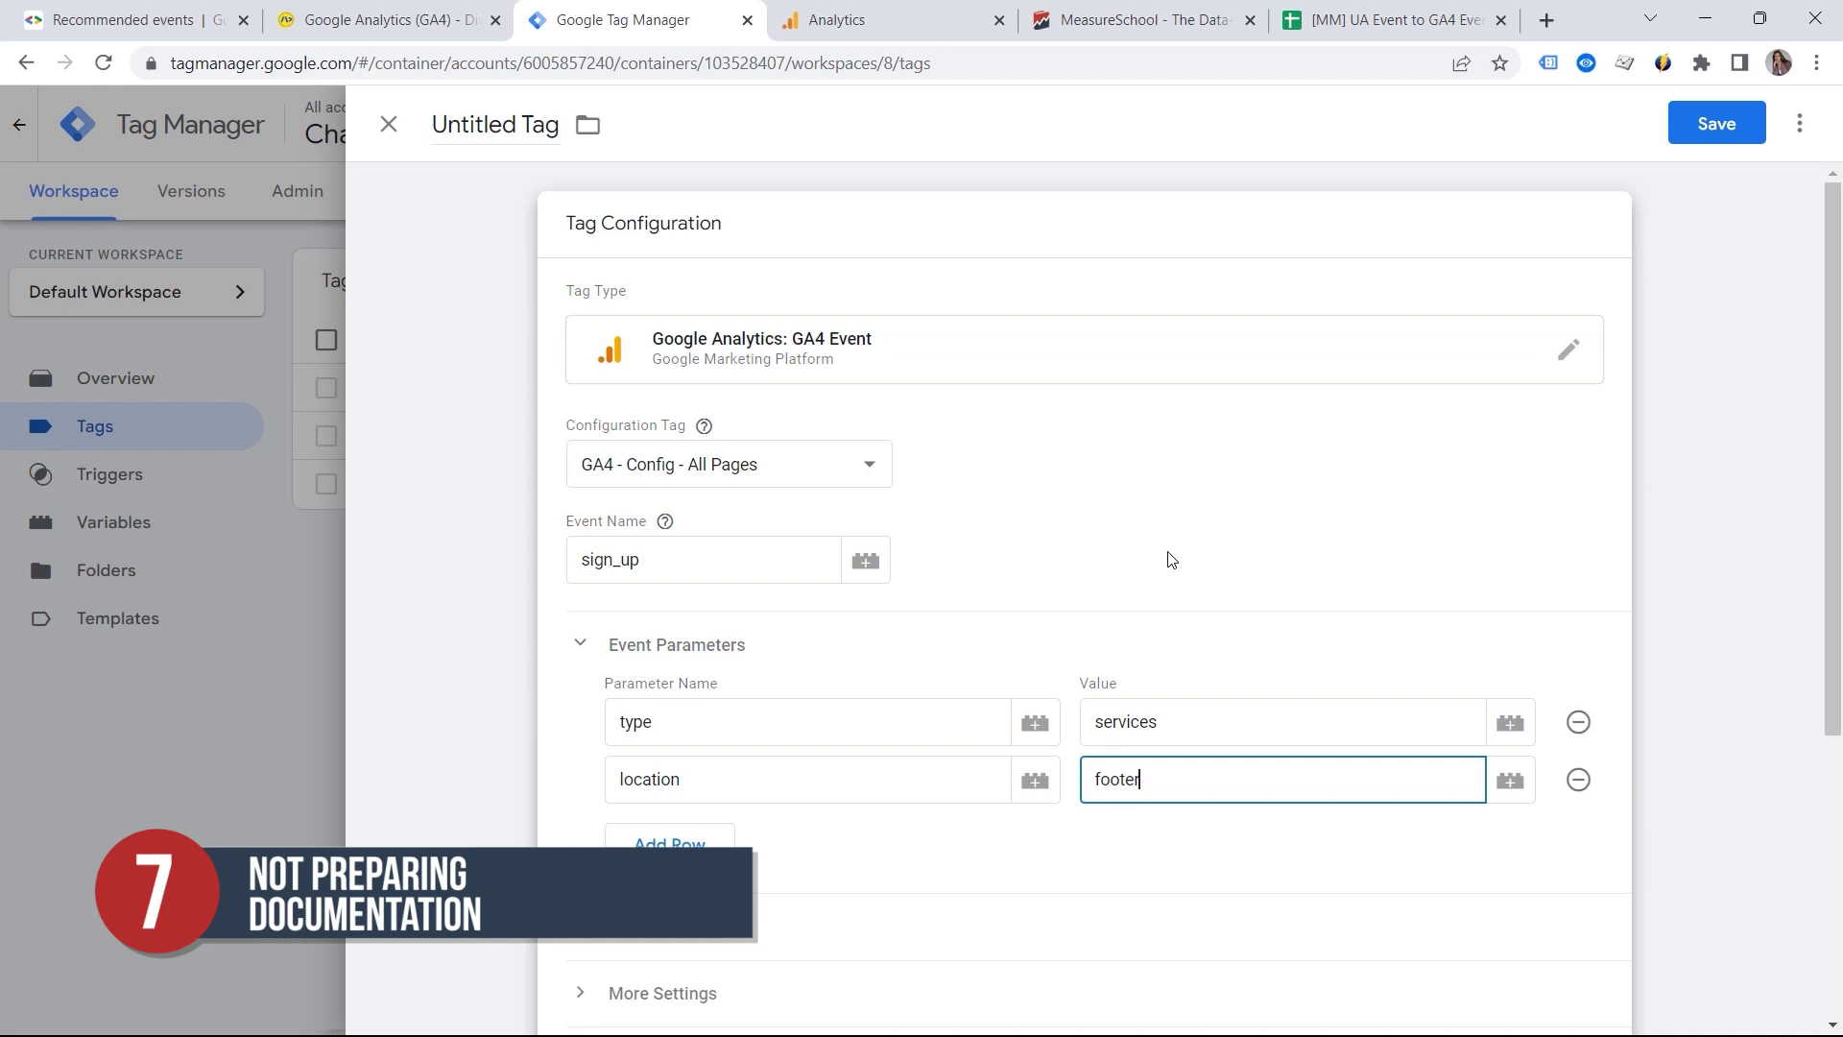
Switch to the '[MM] UA Event to GA4 Event Mapper' Google Sheet.
{"action": "left_click", "coordinate": [1310, 20]}
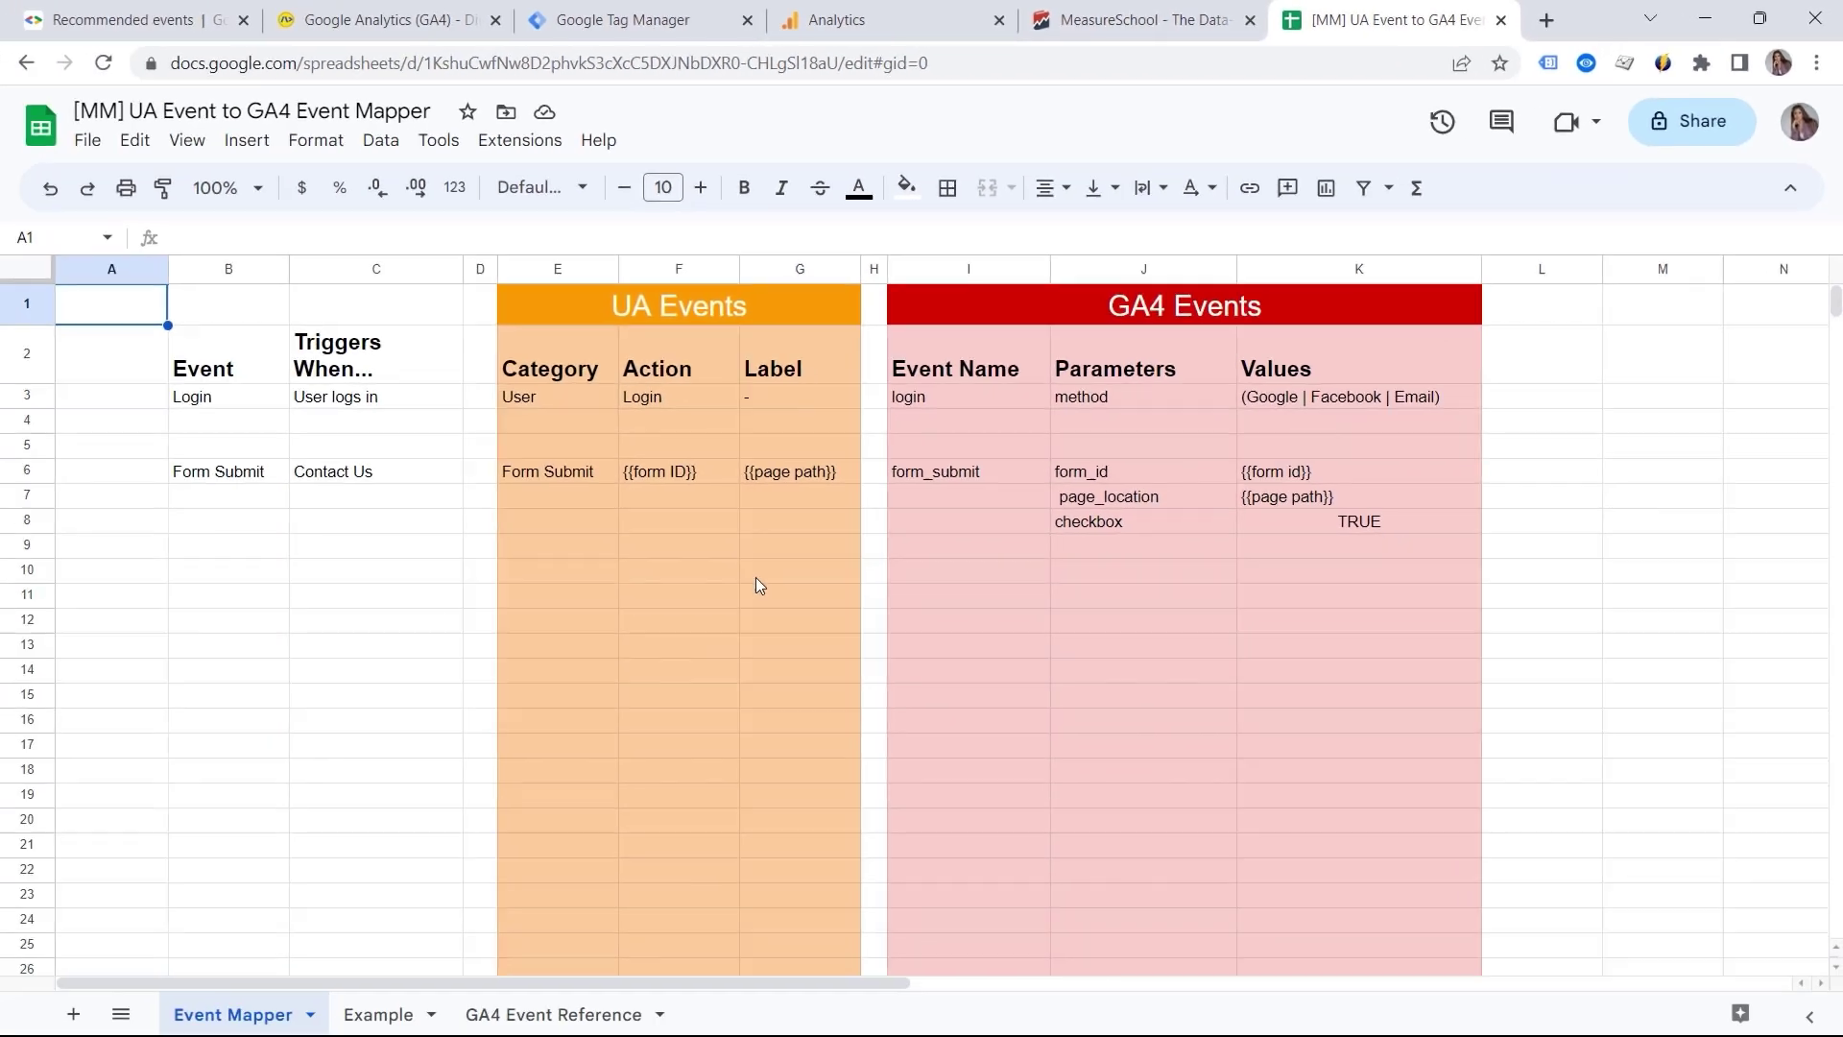
Browse the GA4 Event Reference sheet, then show the Example mapping of Download to file_download and Search to view_search_results.
{"action": "left_click", "coordinate": [572, 1016]}
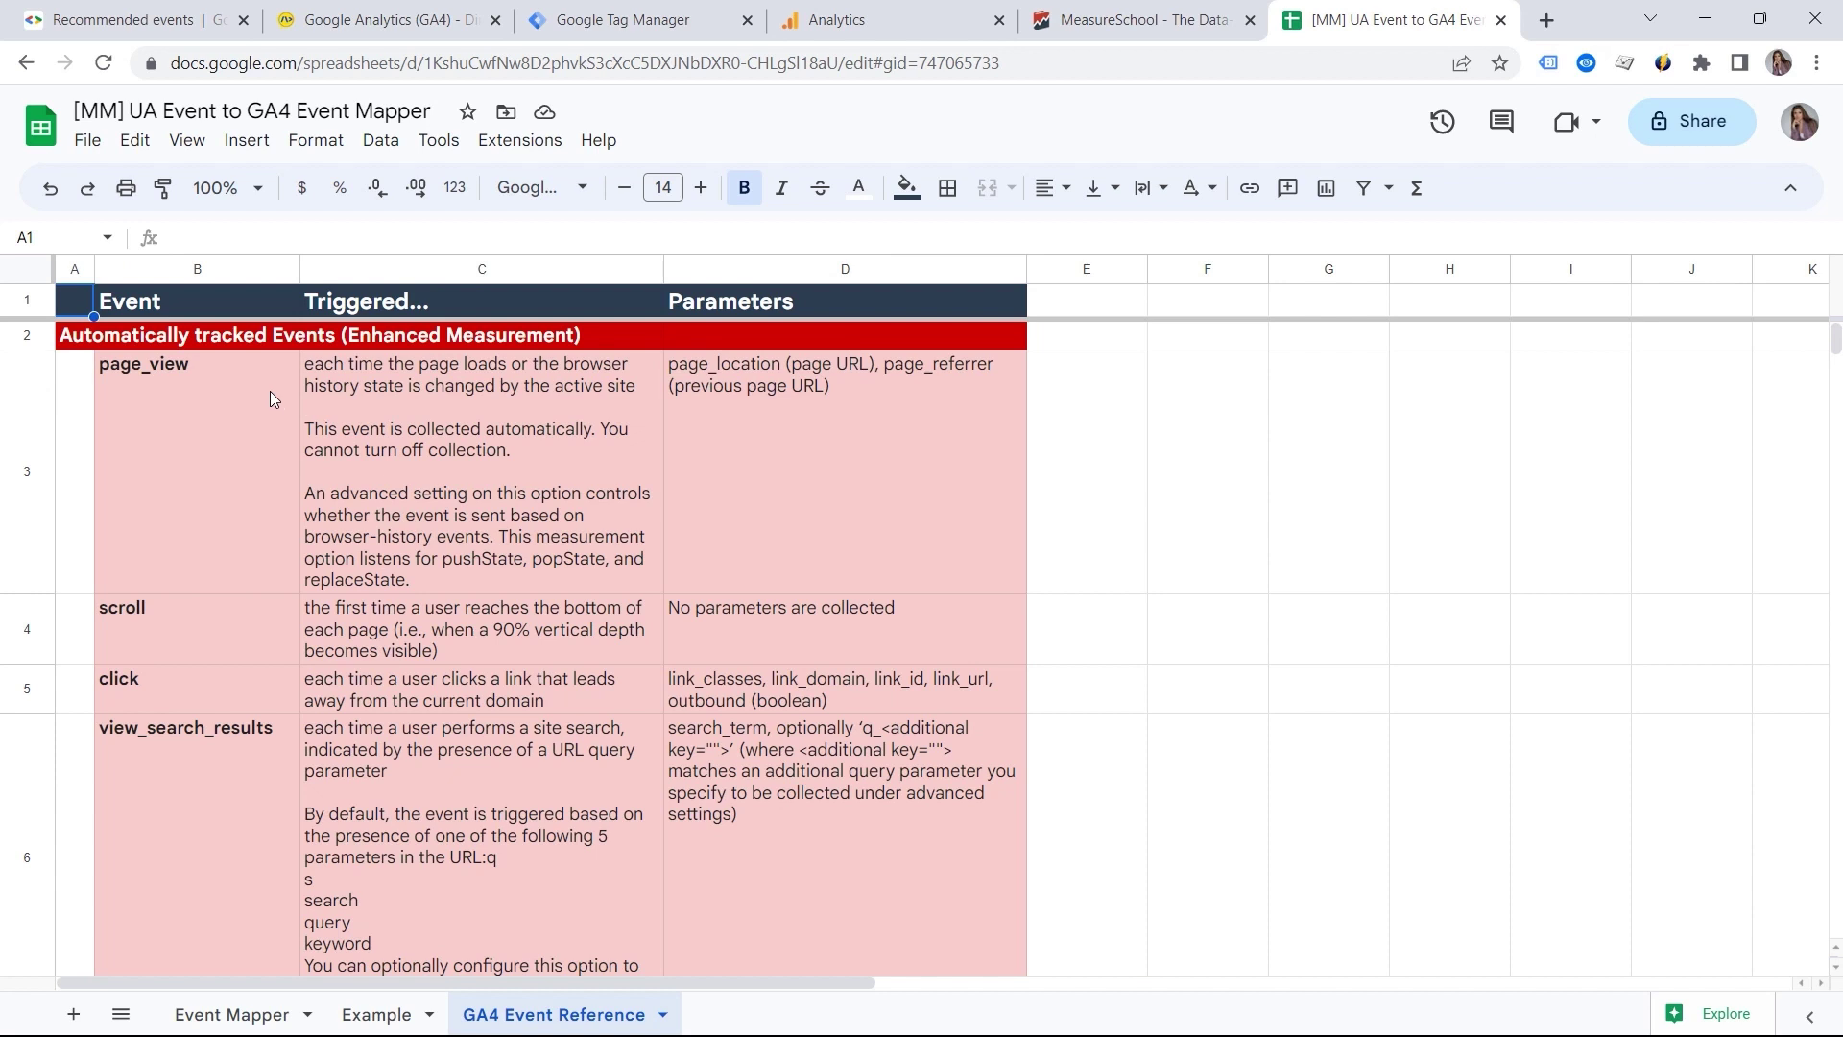
{"action": "scroll", "coordinate": [269, 389], "scroll_direction": "down", "scroll_amount": 9}
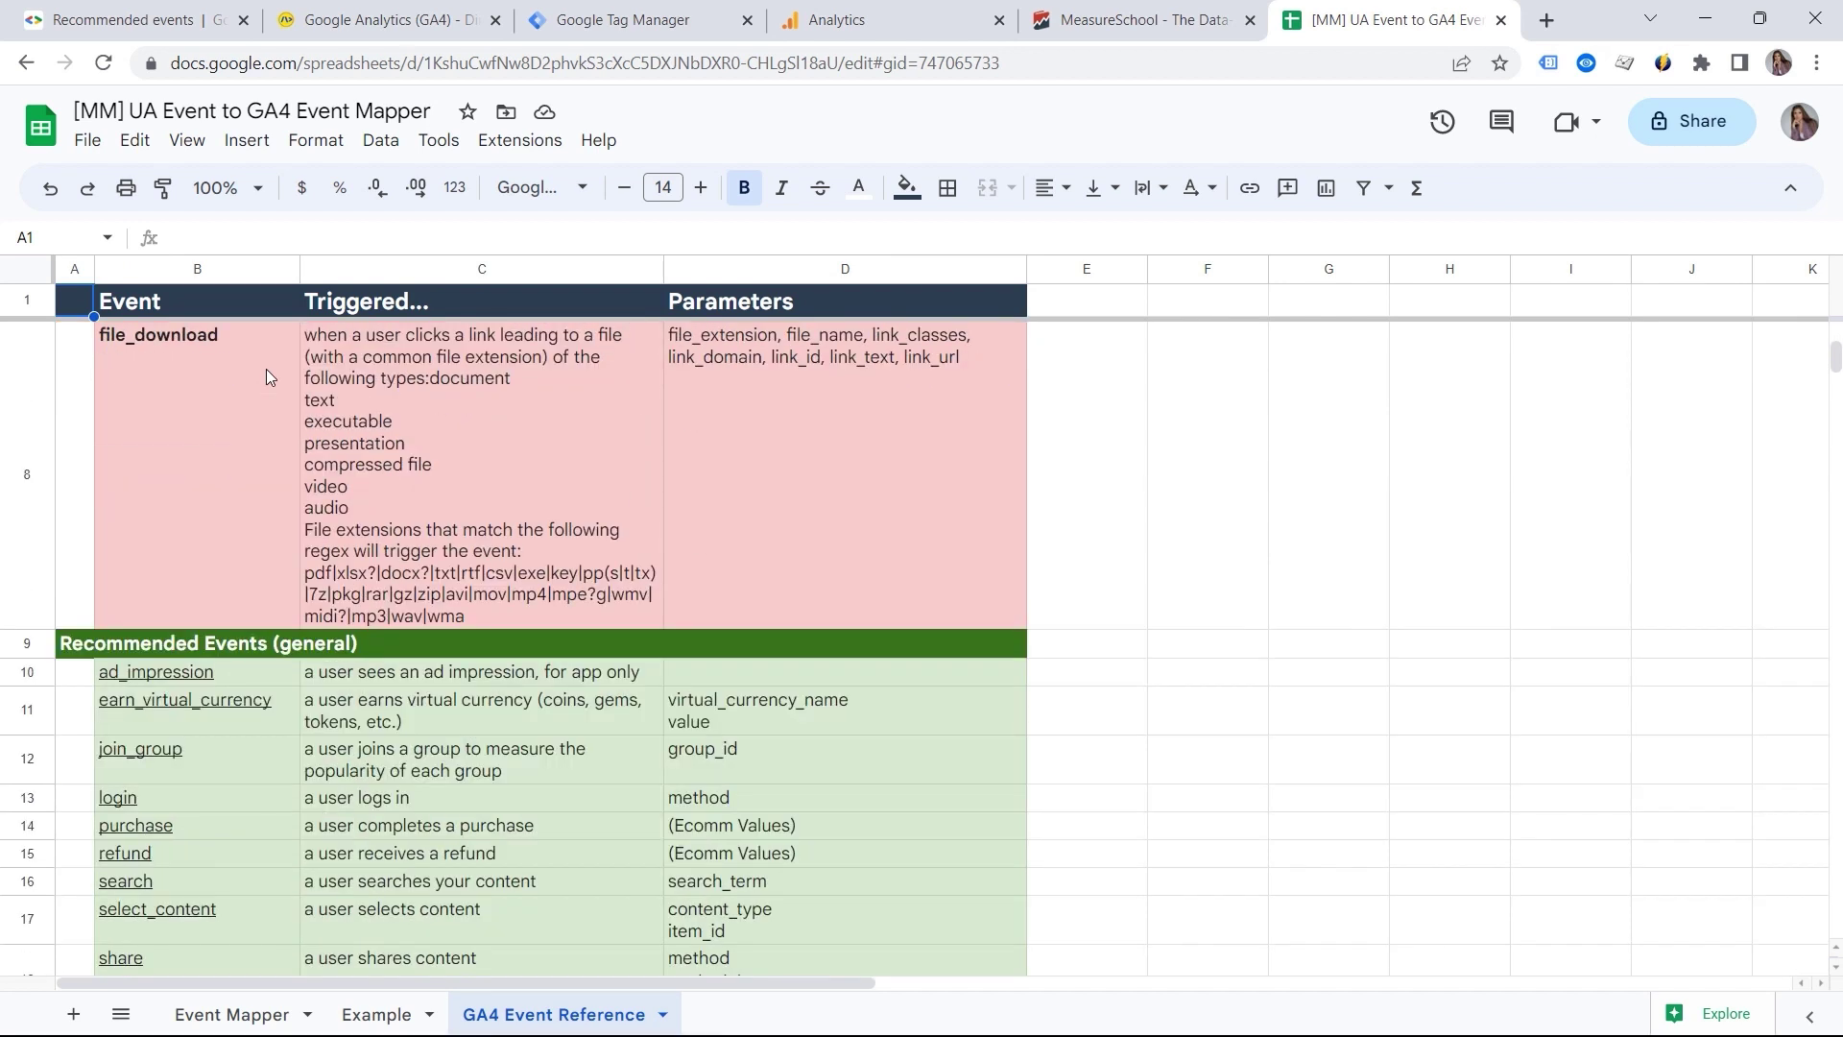
{"action": "scroll", "coordinate": [267, 370], "scroll_direction": "down", "scroll_amount": 8}
{"action": "scroll", "coordinate": [278, 392], "scroll_direction": "up", "scroll_amount": 15}
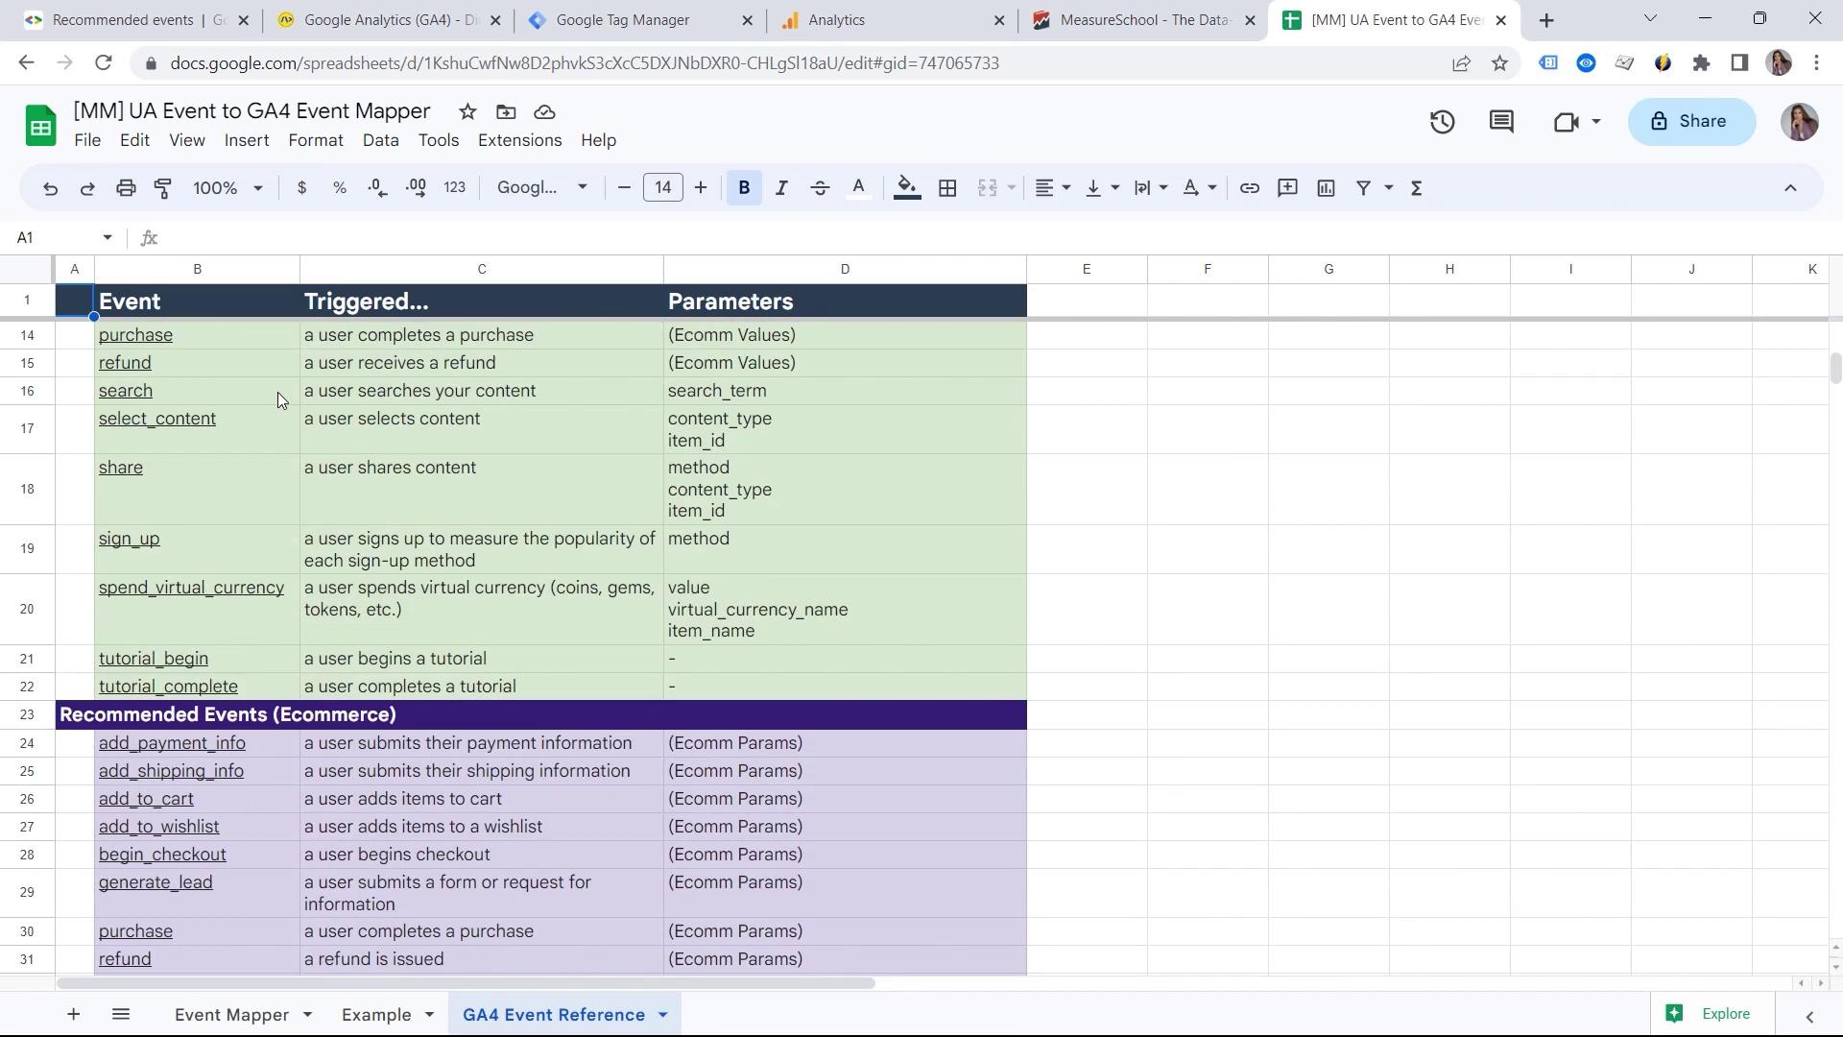
{"action": "left_click", "coordinate": [374, 1013]}
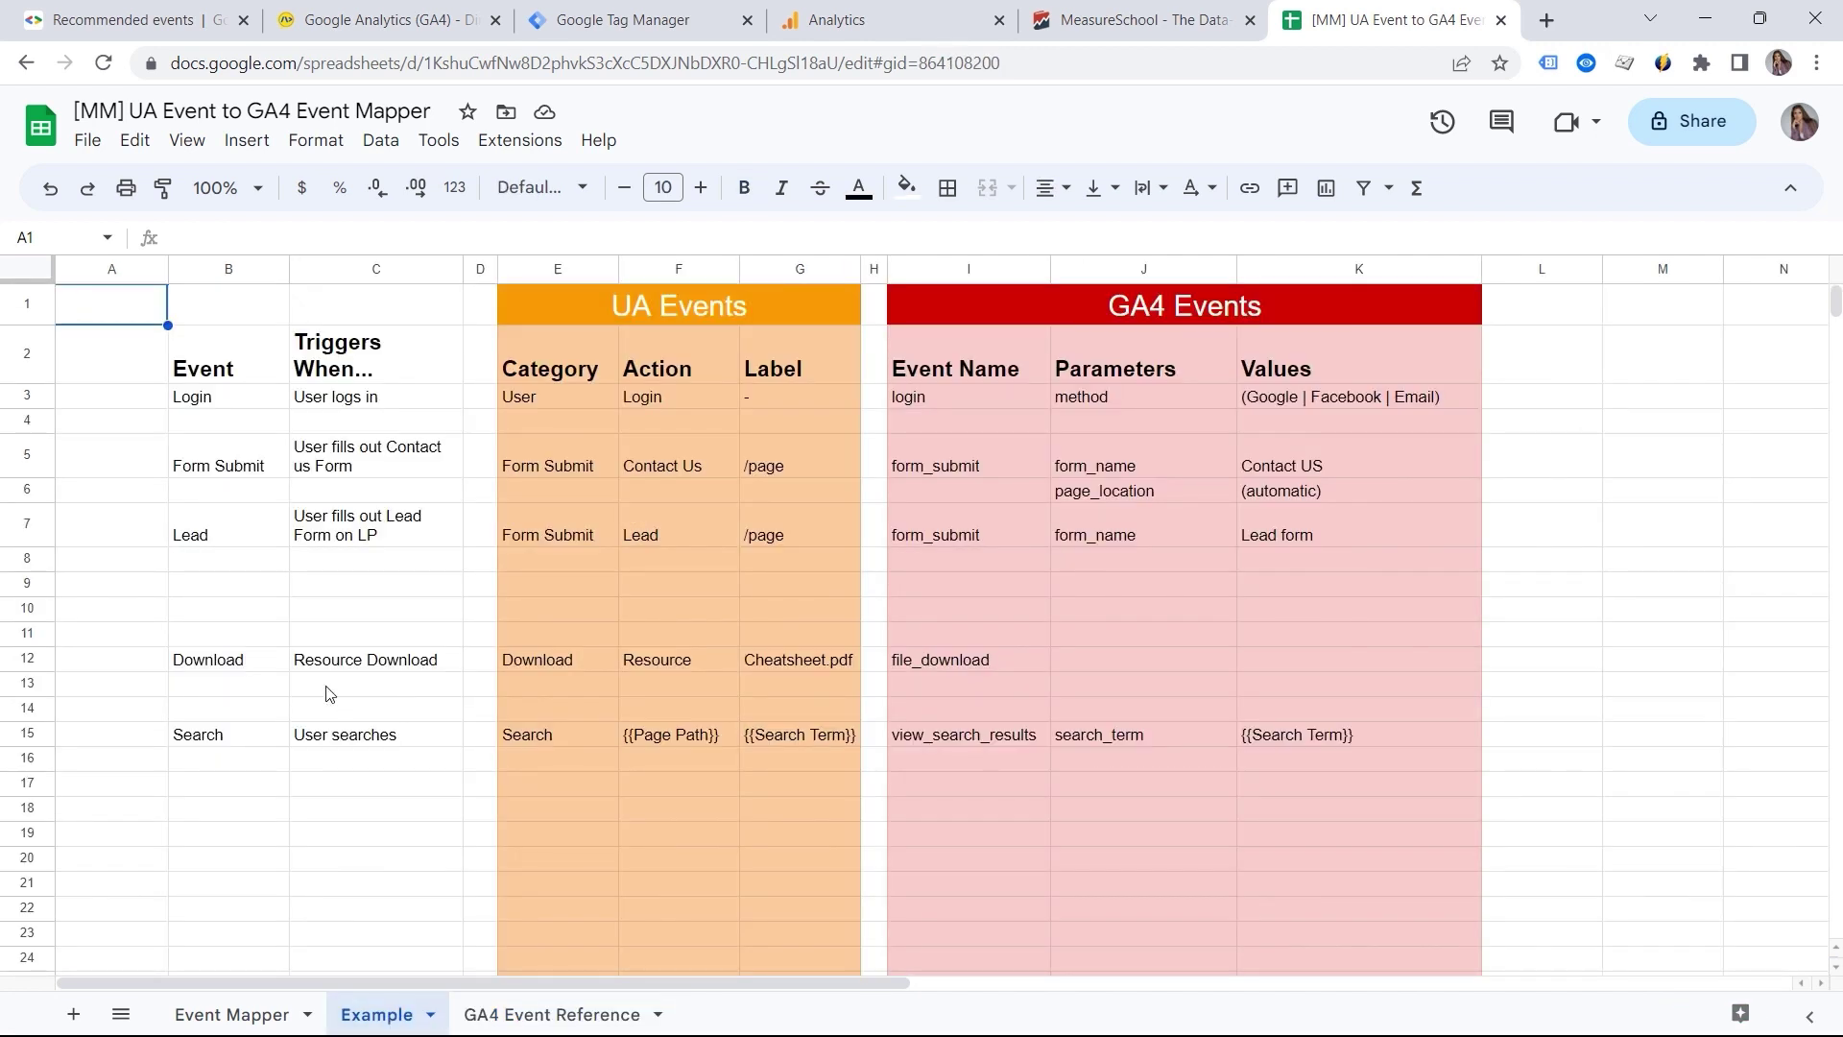